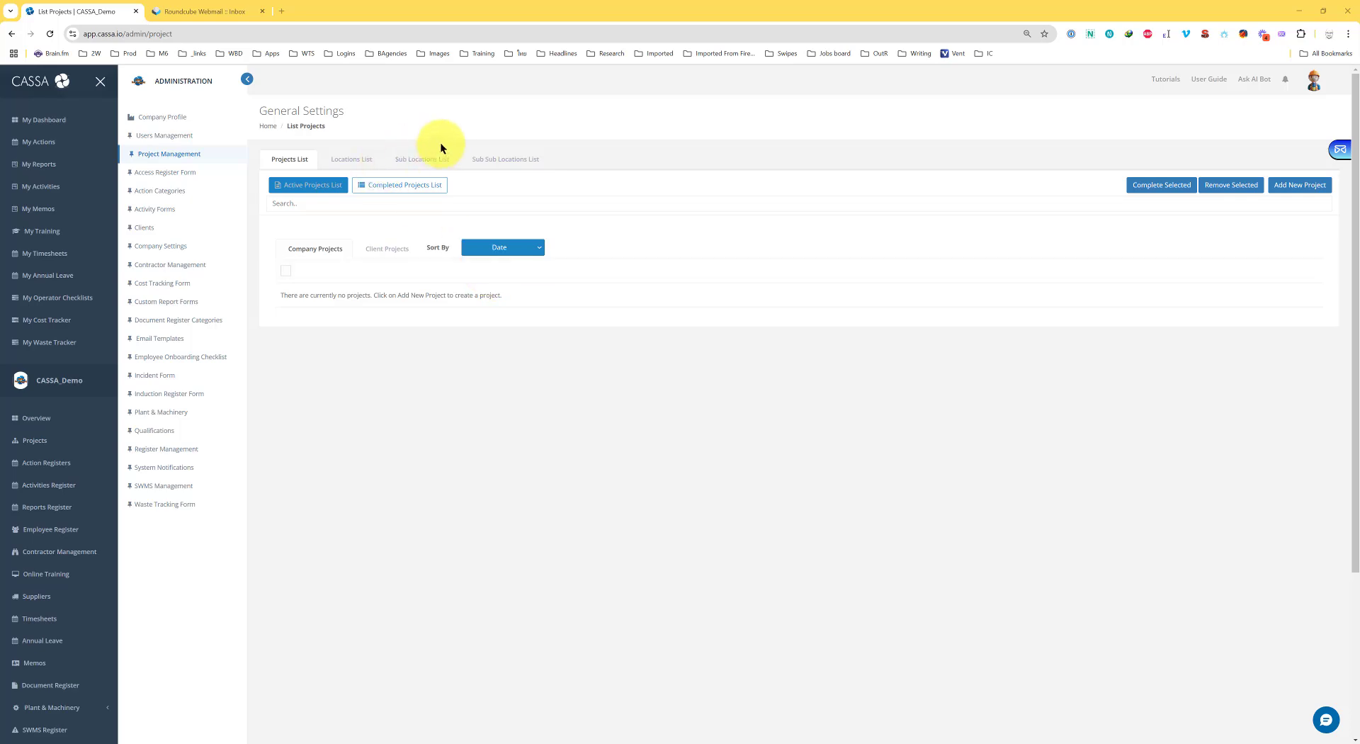
Go to the project management settings under administration
{"action": "scroll", "coordinate": [53, 623], "scroll_direction": "down", "scroll_amount": 3}
{"action": "scroll", "coordinate": [53, 625], "scroll_direction": "down", "scroll_amount": 1}
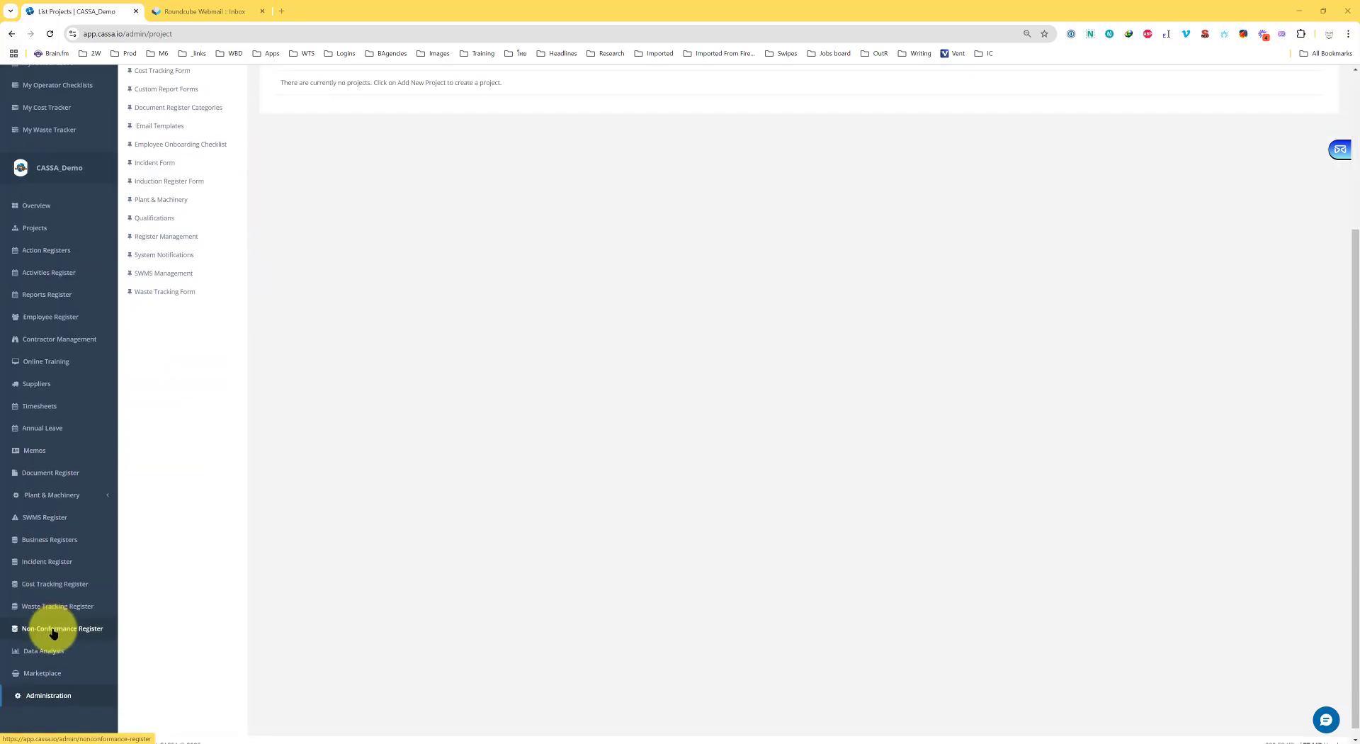
{"action": "left_click", "coordinate": [33, 700]}
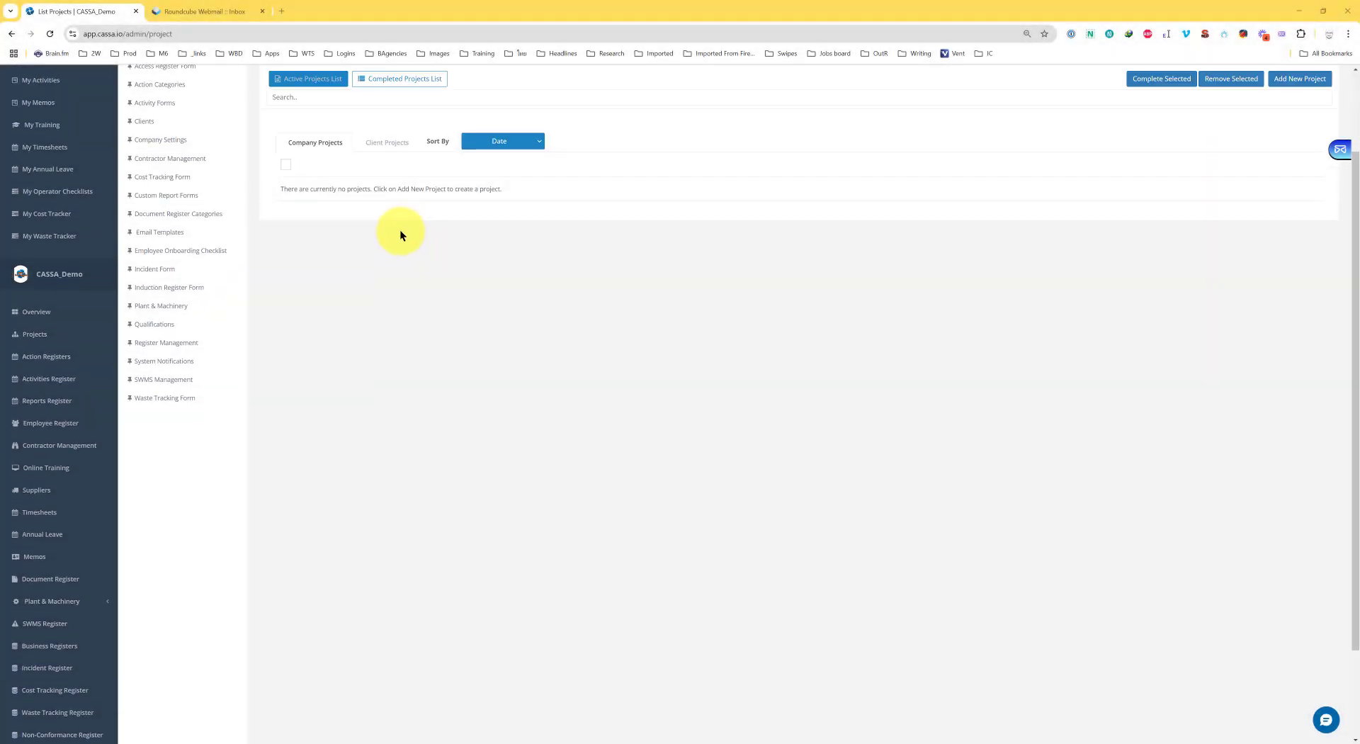
{"action": "scroll", "coordinate": [399, 229], "scroll_direction": "up", "scroll_amount": 3}
{"action": "left_click", "coordinate": [160, 155]}
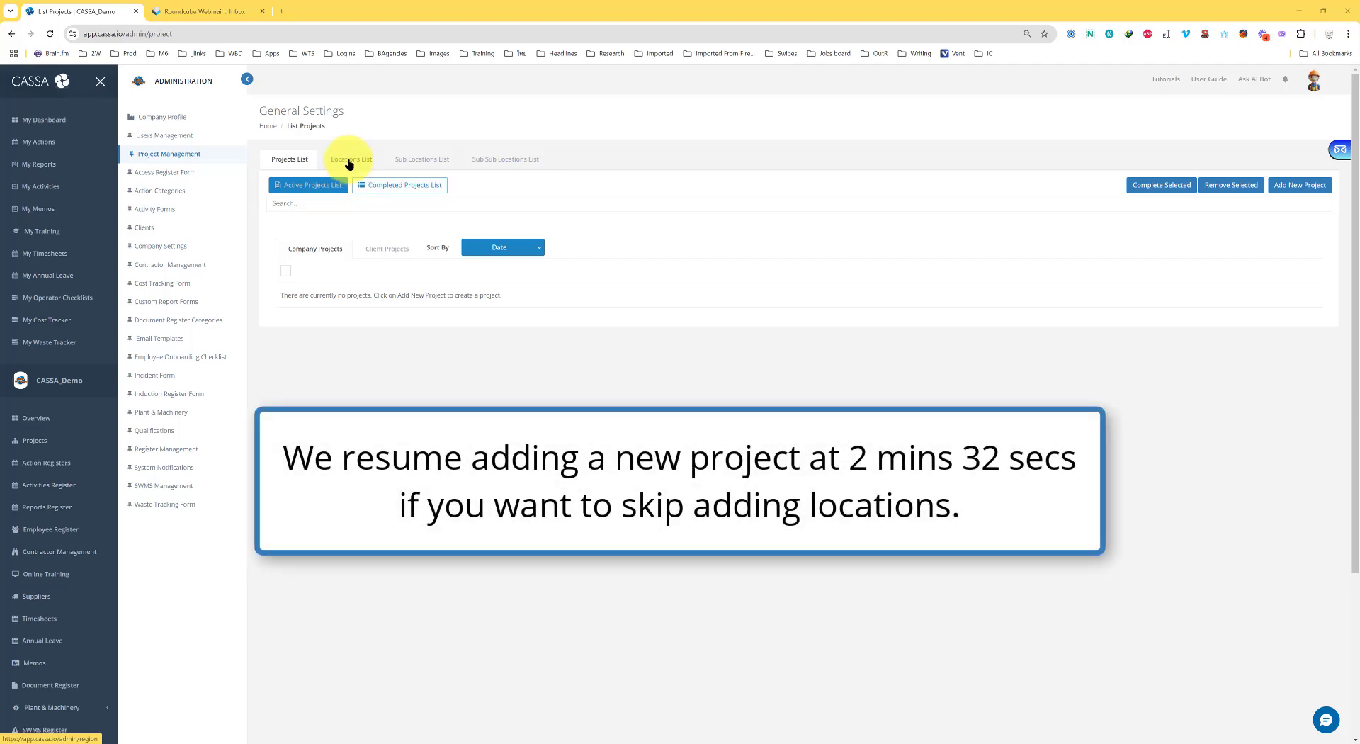
Add a location named Harborview Construction Site in the Locations List and save it
{"action": "left_click", "coordinate": [349, 164]}
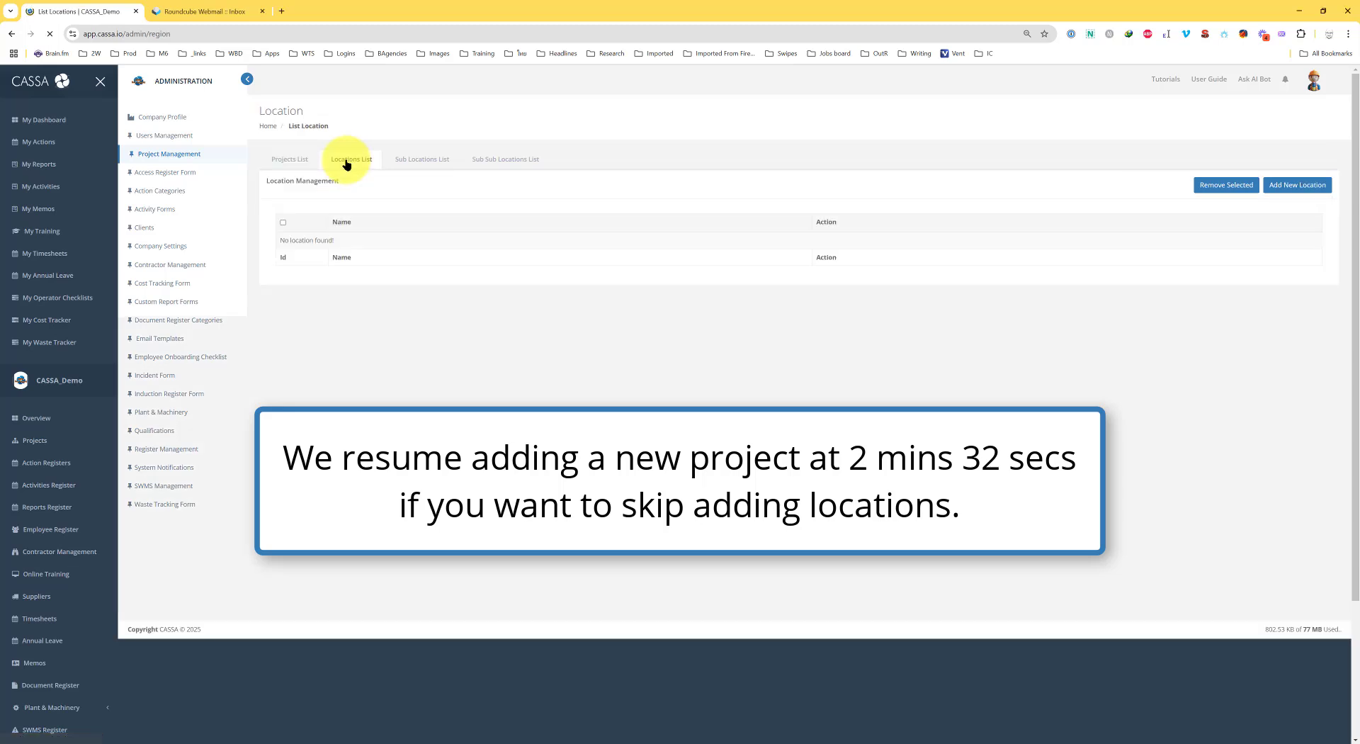
{"action": "left_click", "coordinate": [1303, 186]}
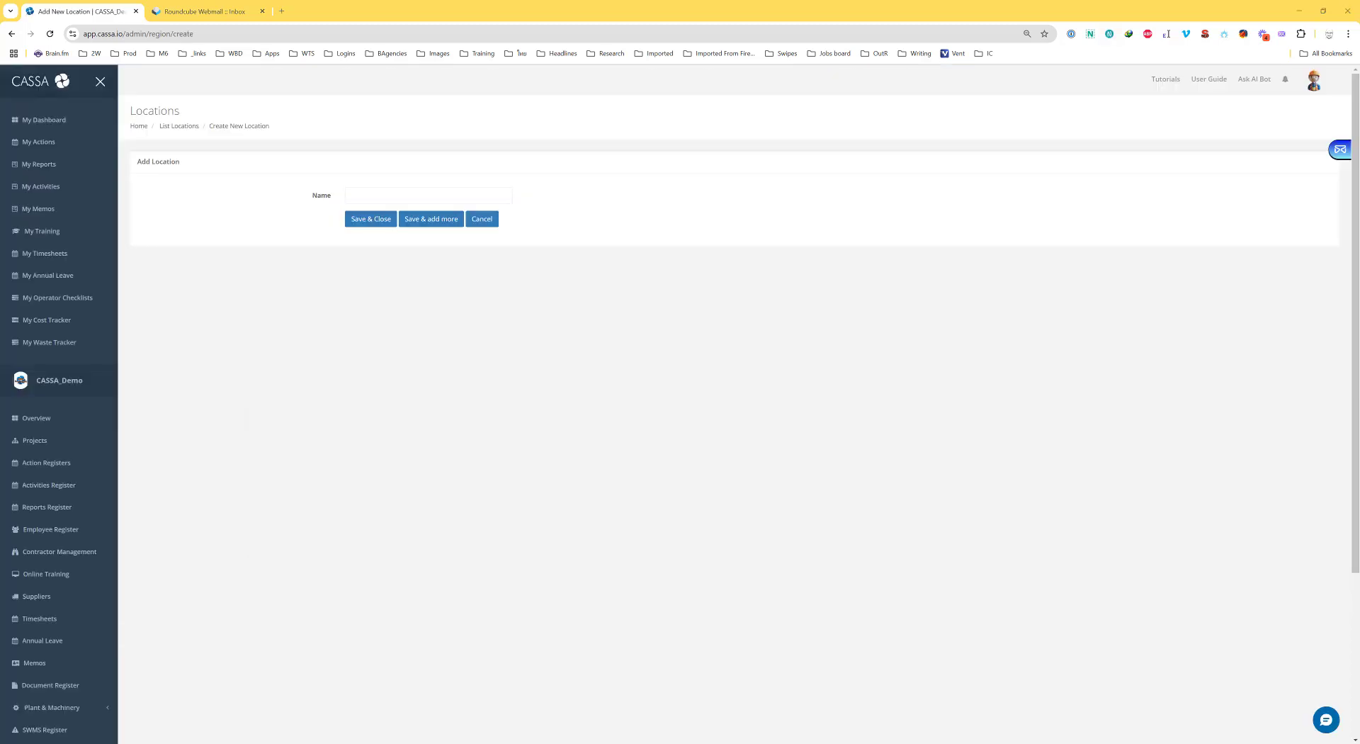
{"action": "left_click", "coordinate": [370, 194]}
{"action": "key", "text": "ctrl+v"}
{"action": "left_click", "coordinate": [558, 297]}
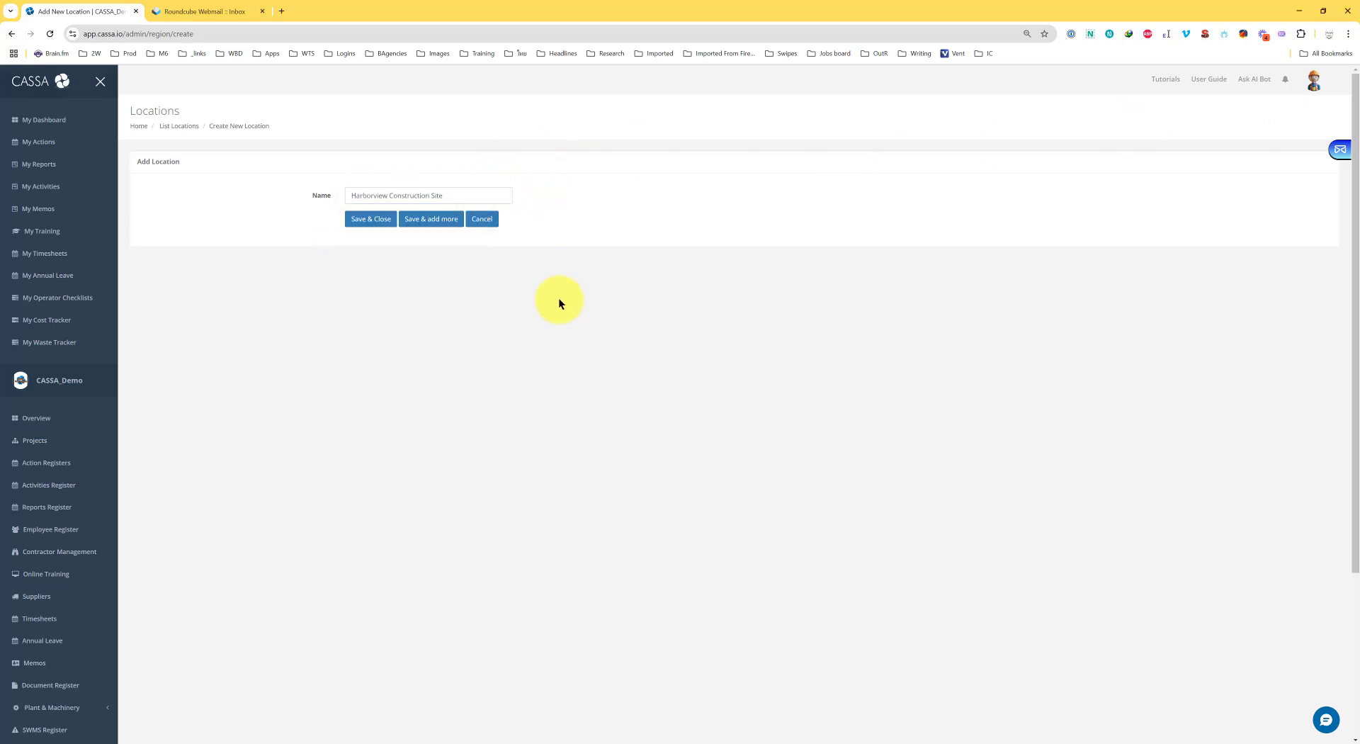
{"action": "left_click", "coordinate": [370, 223]}
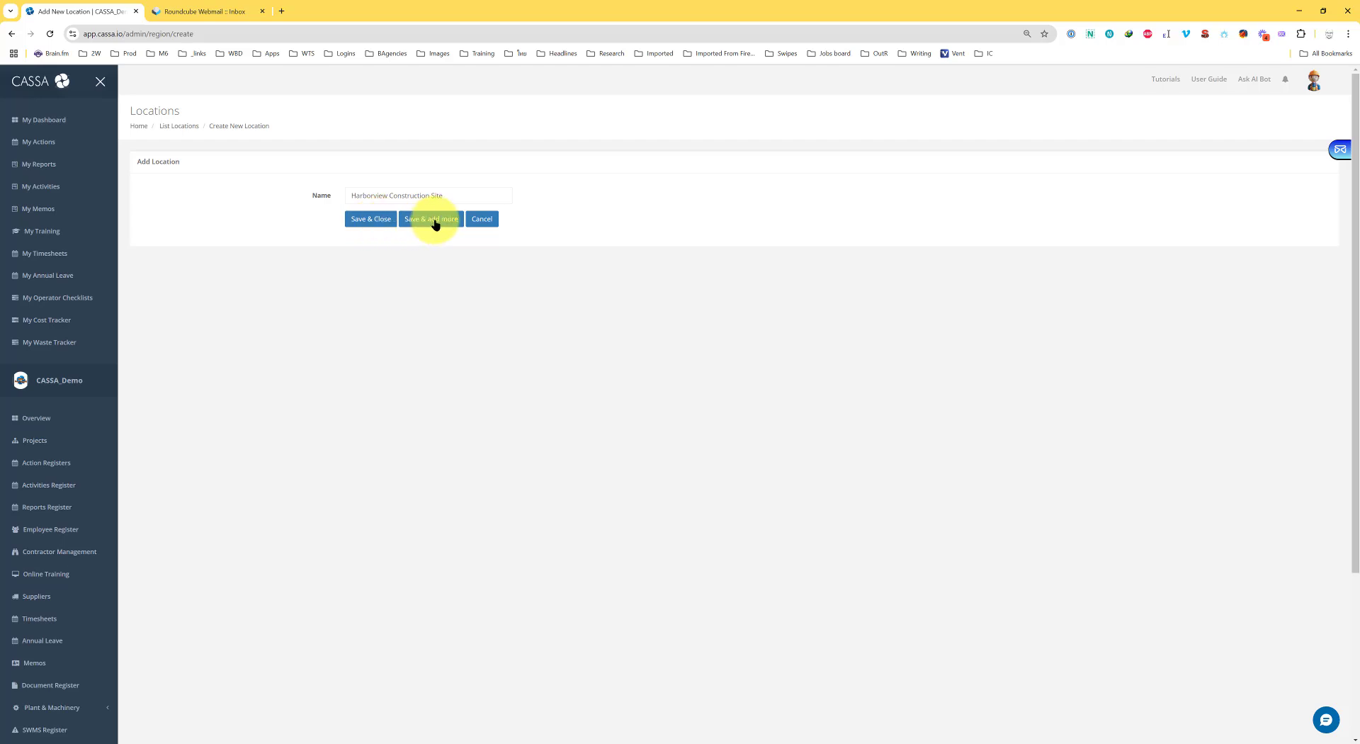
{"action": "left_click", "coordinate": [368, 223]}
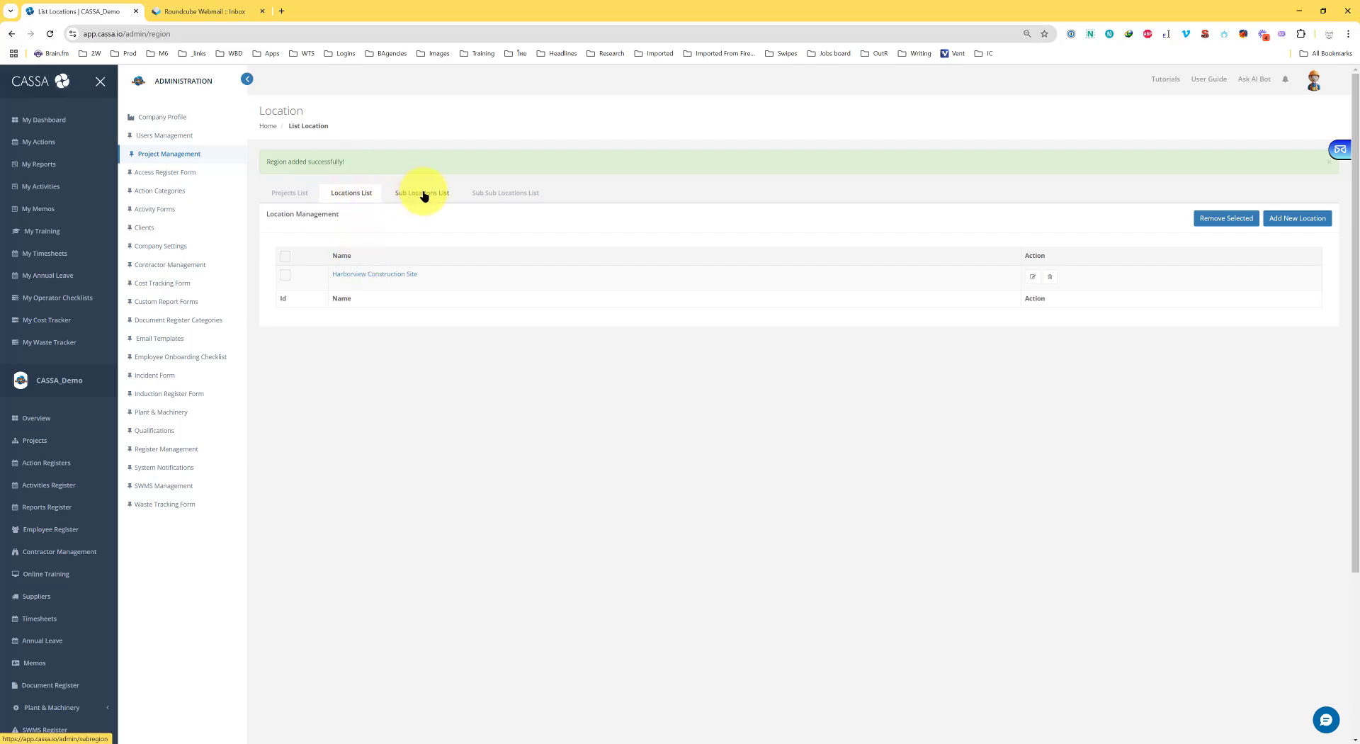
Add the sub-location Foundation Zone and save it, keeping the form open for another
{"action": "left_click", "coordinate": [421, 163]}
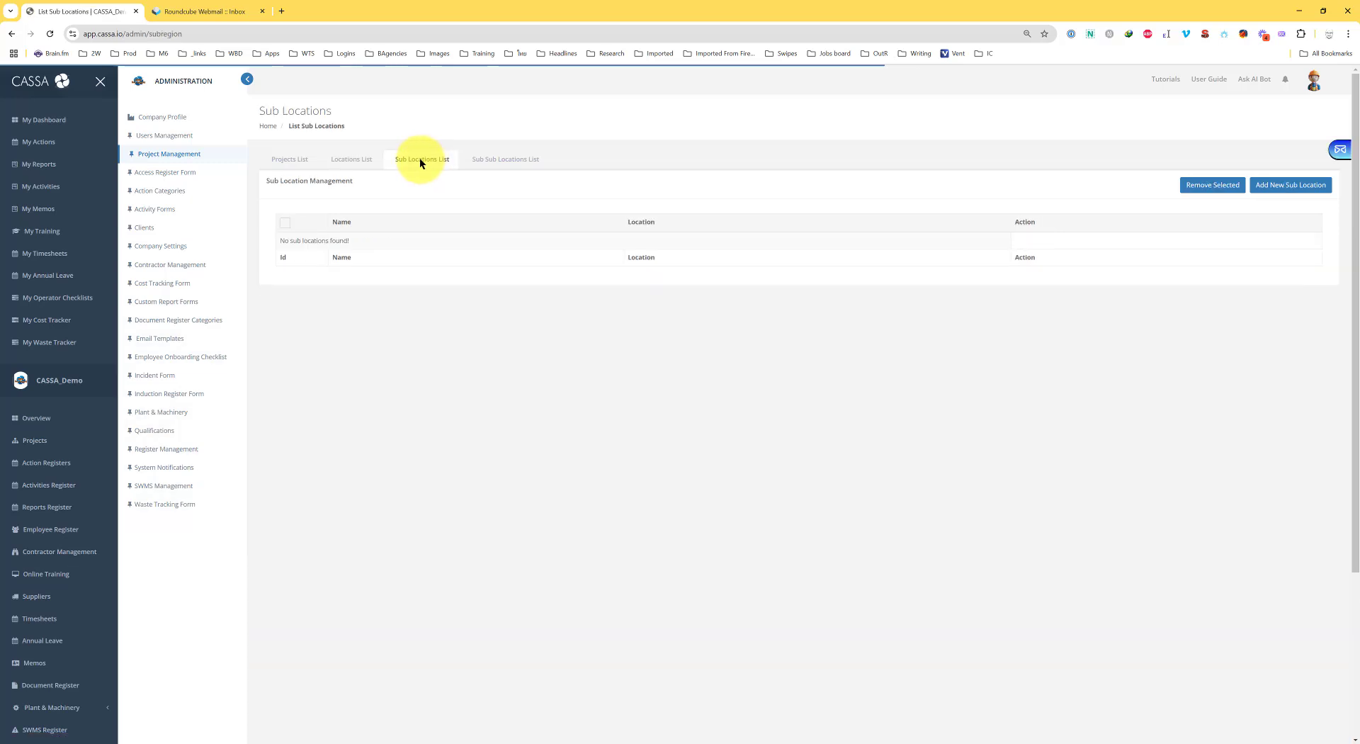
{"action": "left_click", "coordinate": [1284, 191]}
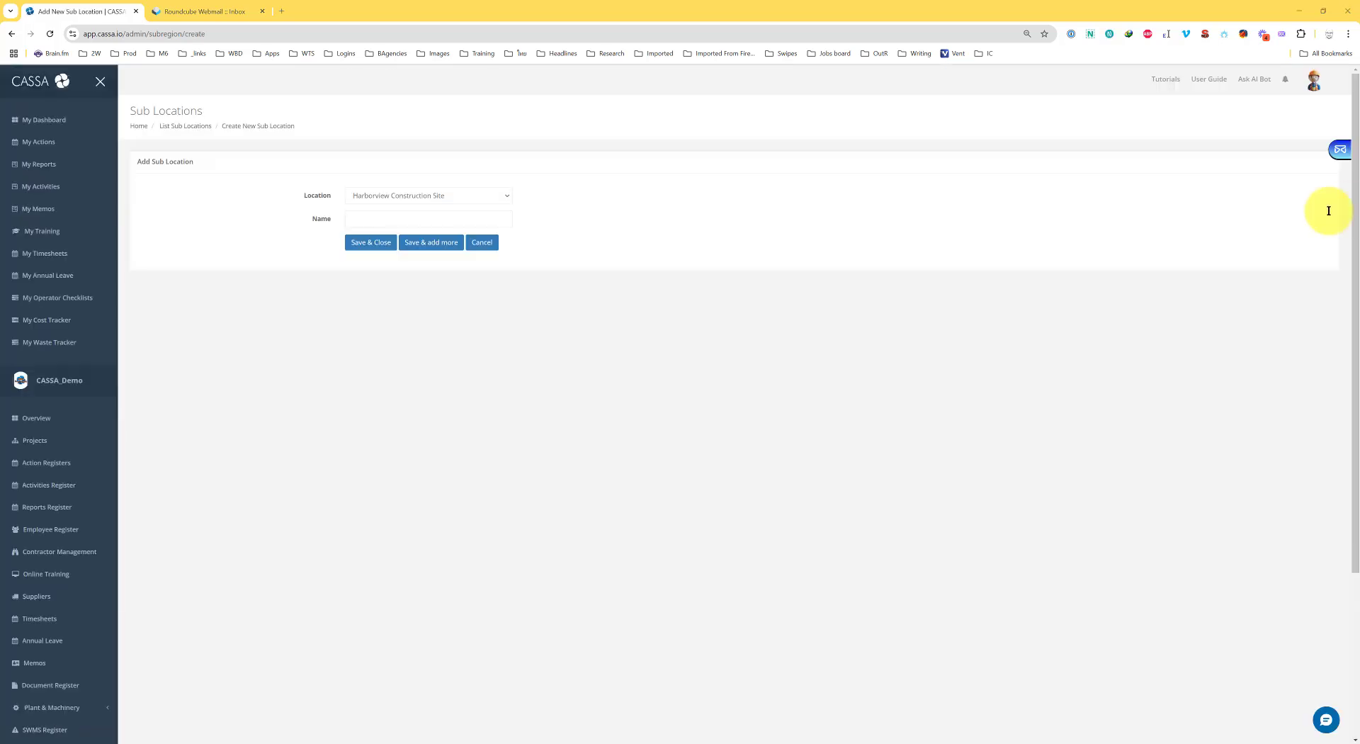
{"action": "left_click", "coordinate": [386, 219]}
{"action": "type", "text": "Foundation Zone"}
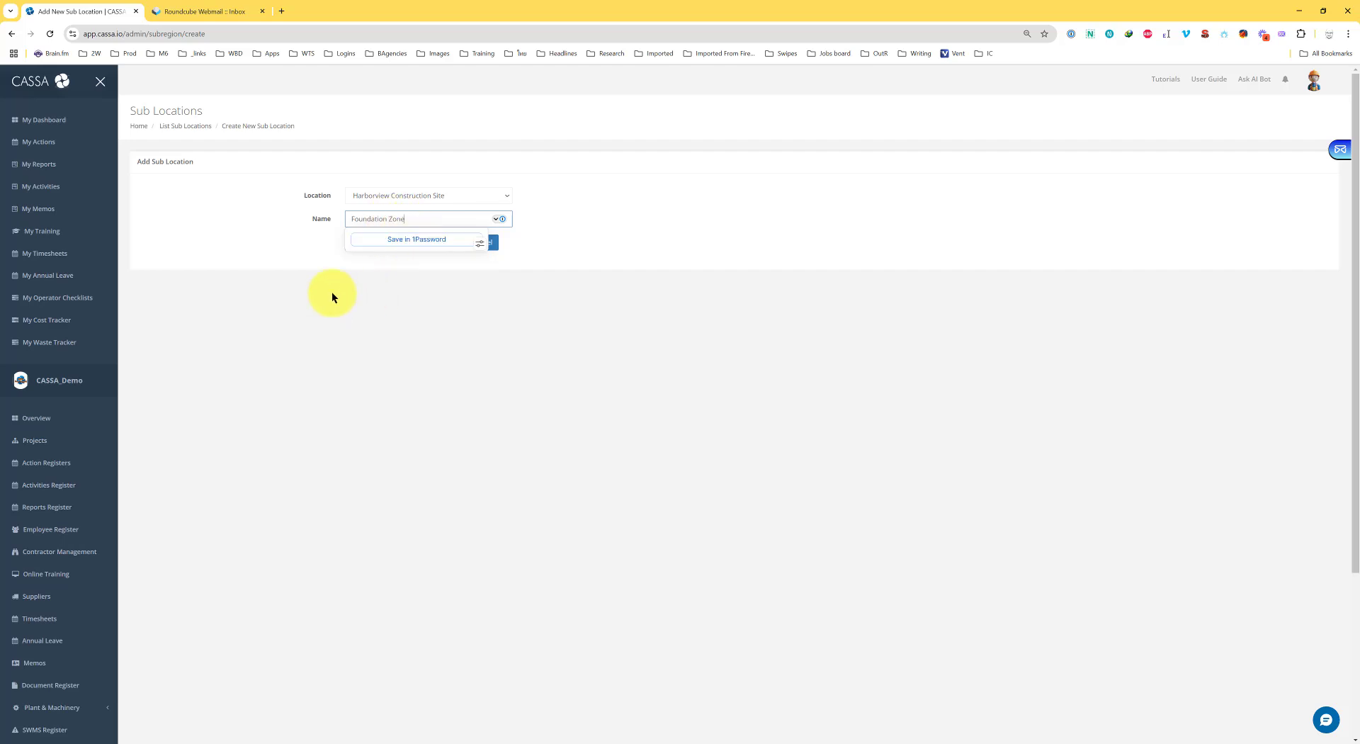
{"action": "left_click", "coordinate": [244, 241]}
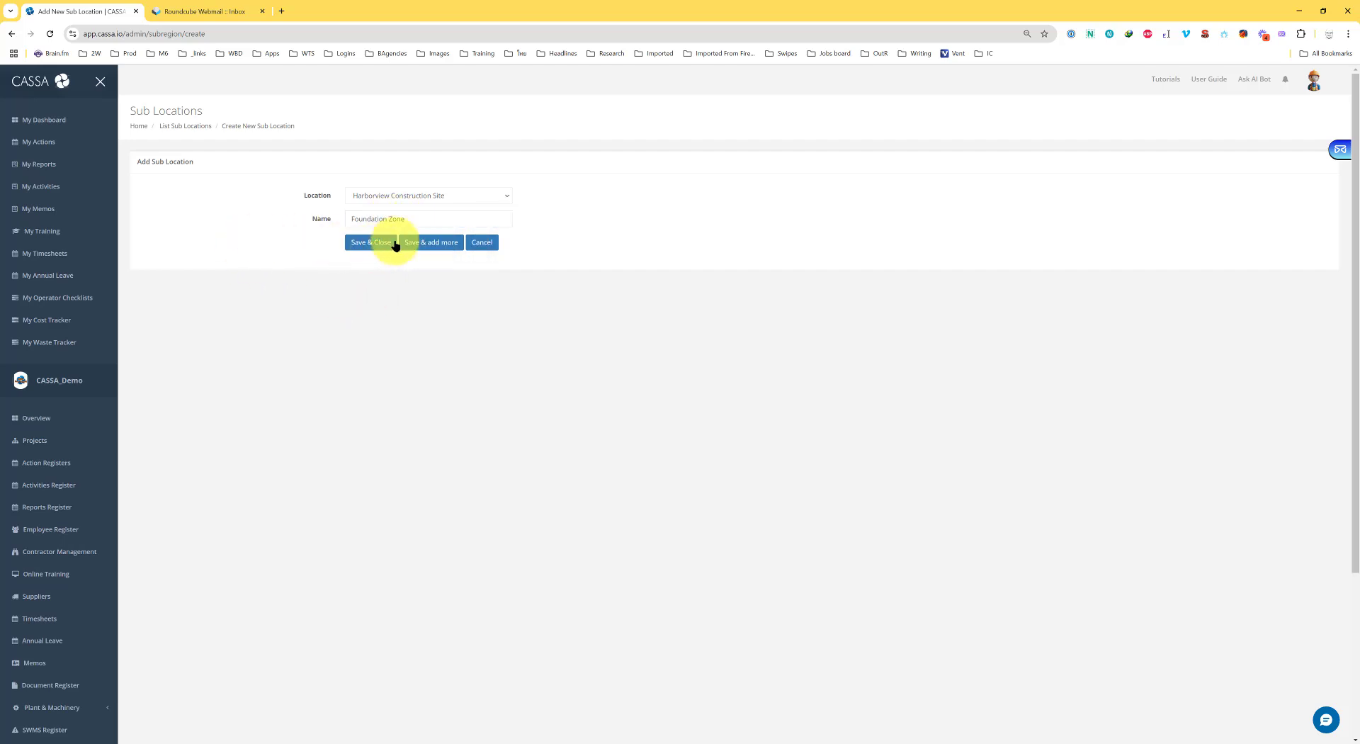
{"action": "left_click", "coordinate": [436, 243]}
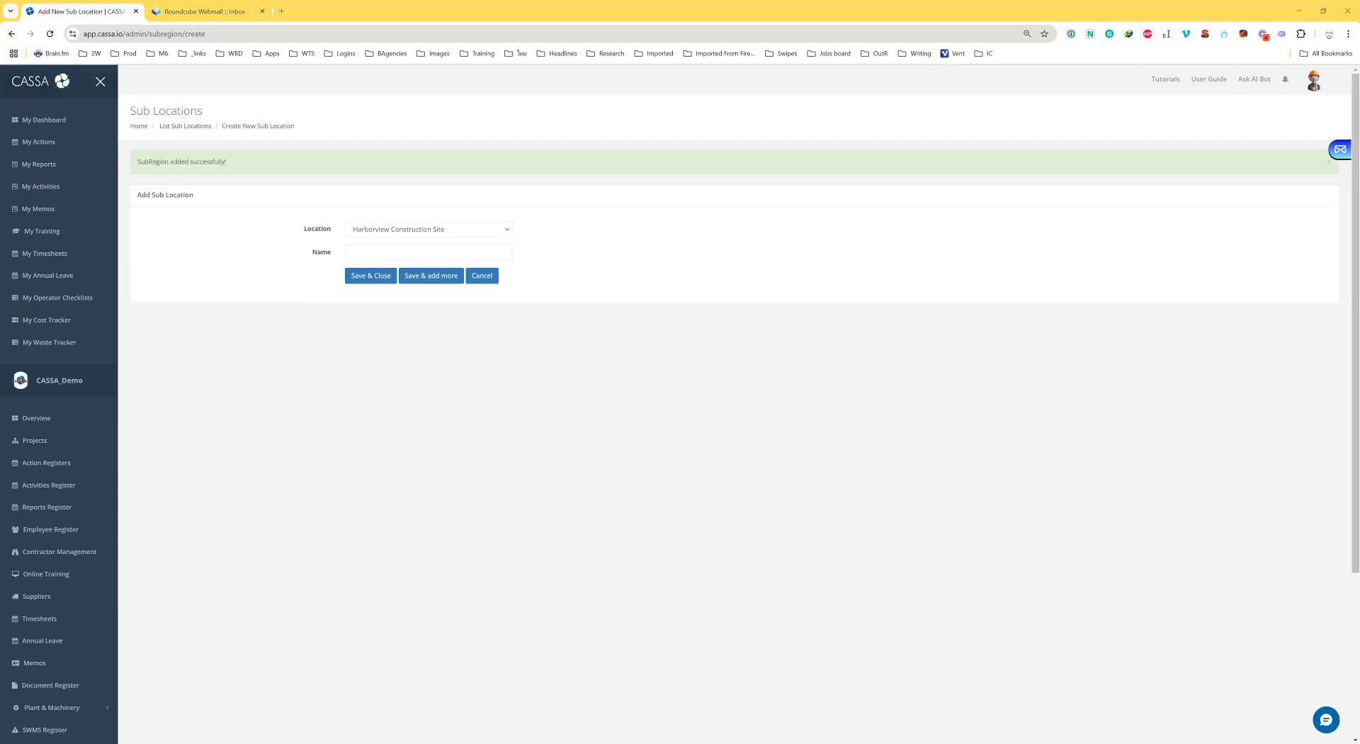
Add a second sub-location, Equipment Yard, and save and close
{"action": "left_click", "coordinate": [388, 253]}
{"action": "type", "text": "Equipment Yard"}
{"action": "left_click", "coordinate": [414, 357]}
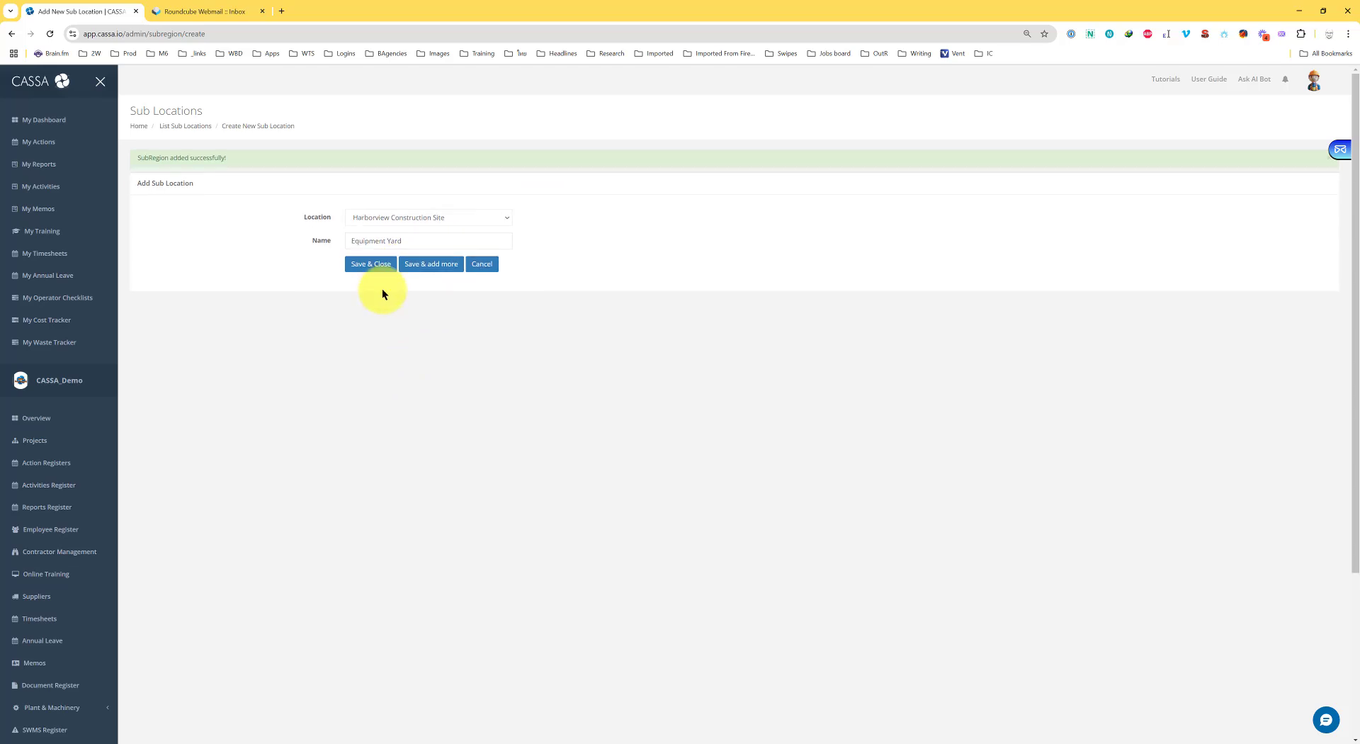
{"action": "left_click", "coordinate": [374, 244]}
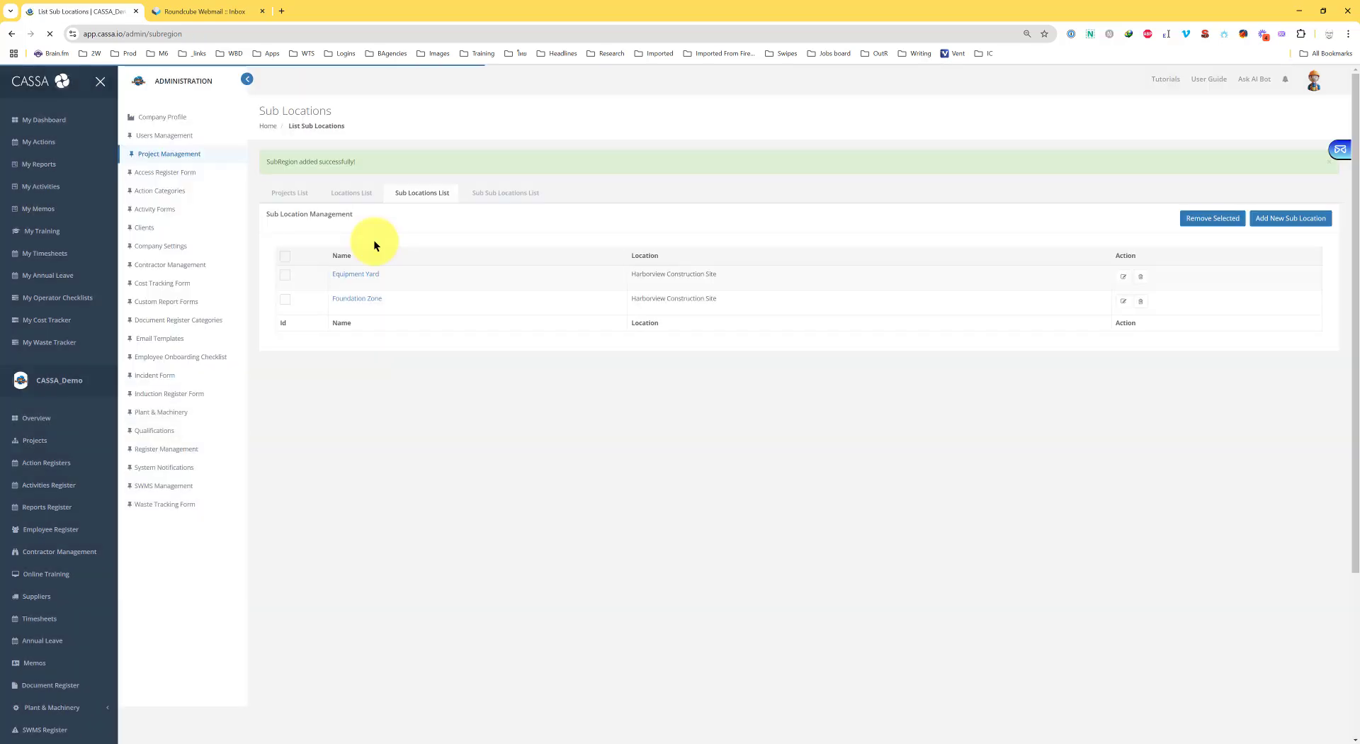
Add Excavation Pit as a sub-sub-location under Foundation Zone
{"action": "left_click", "coordinate": [507, 196]}
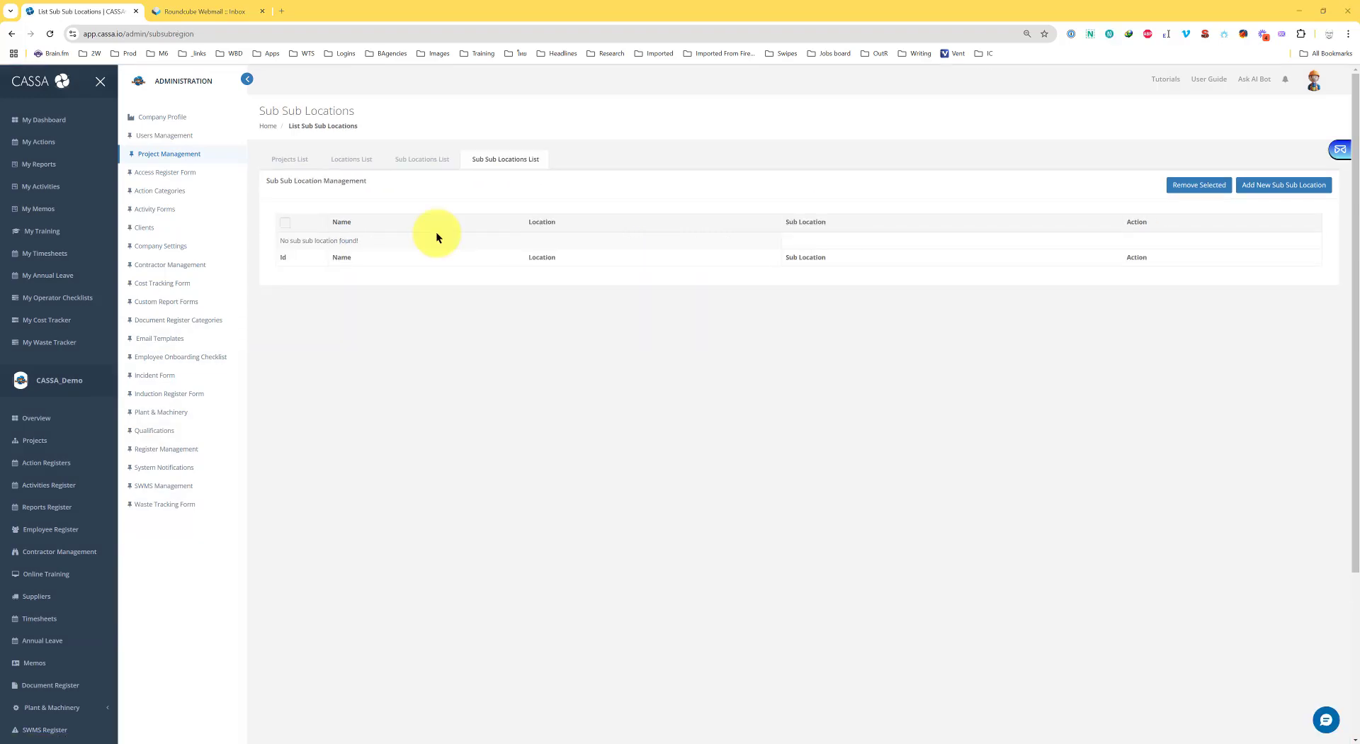
{"action": "left_click", "coordinate": [1255, 187]}
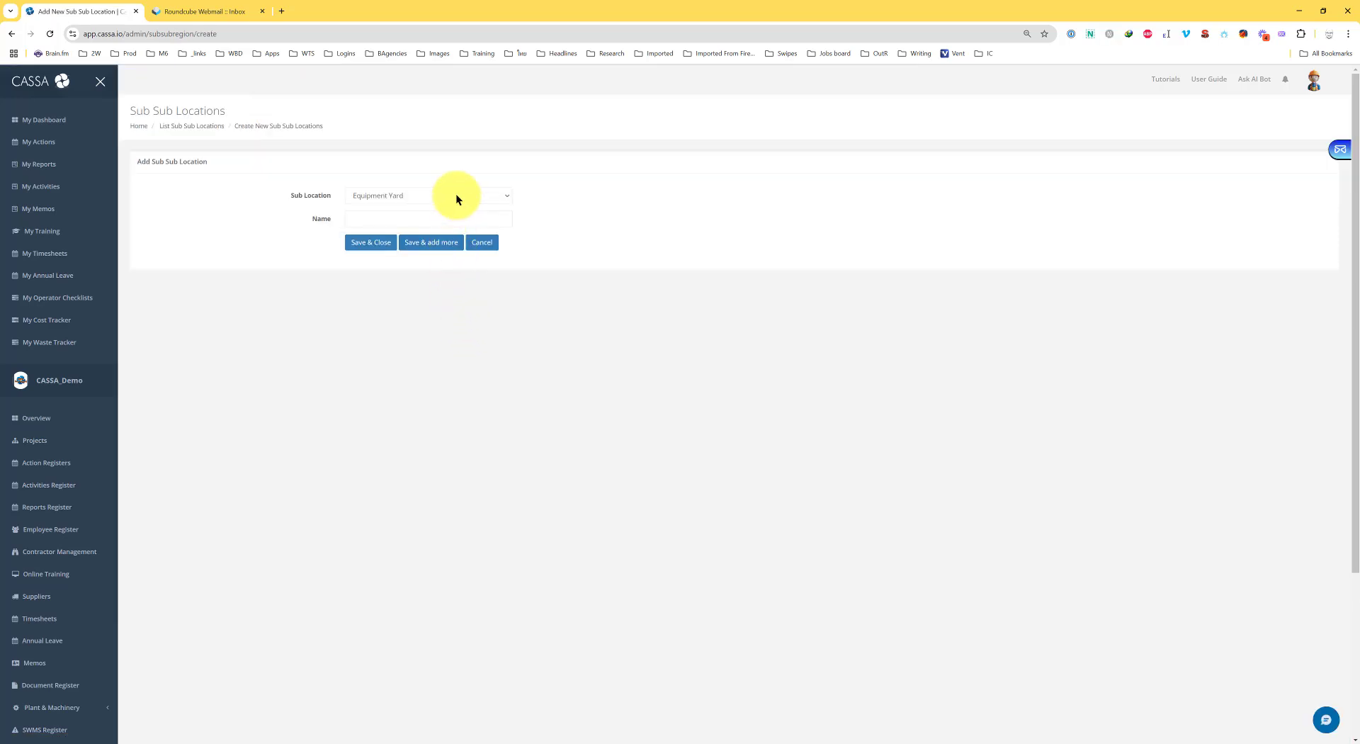
{"action": "left_click", "coordinate": [455, 196]}
{"action": "left_click", "coordinate": [450, 222]}
{"action": "left_click", "coordinate": [397, 219]}
{"action": "type", "text": "Excavation Pit"}
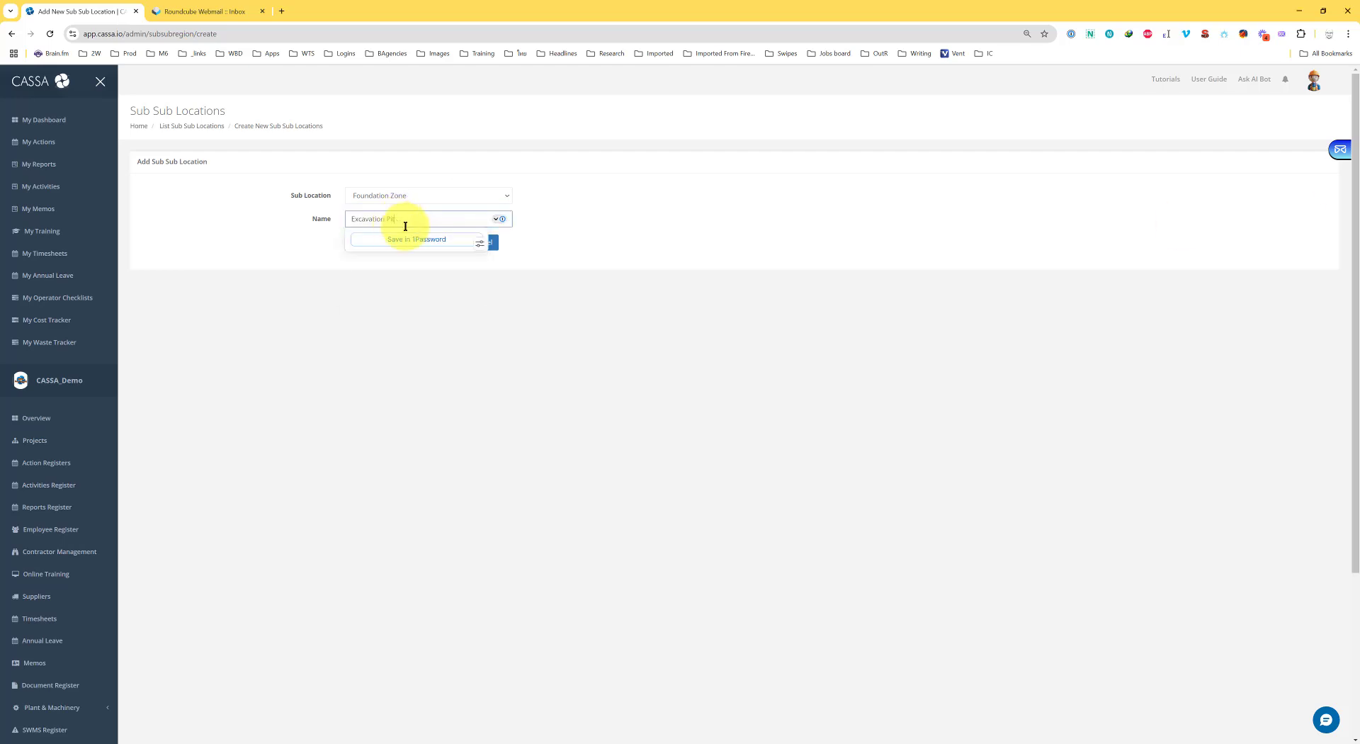
{"action": "left_click", "coordinate": [669, 210]}
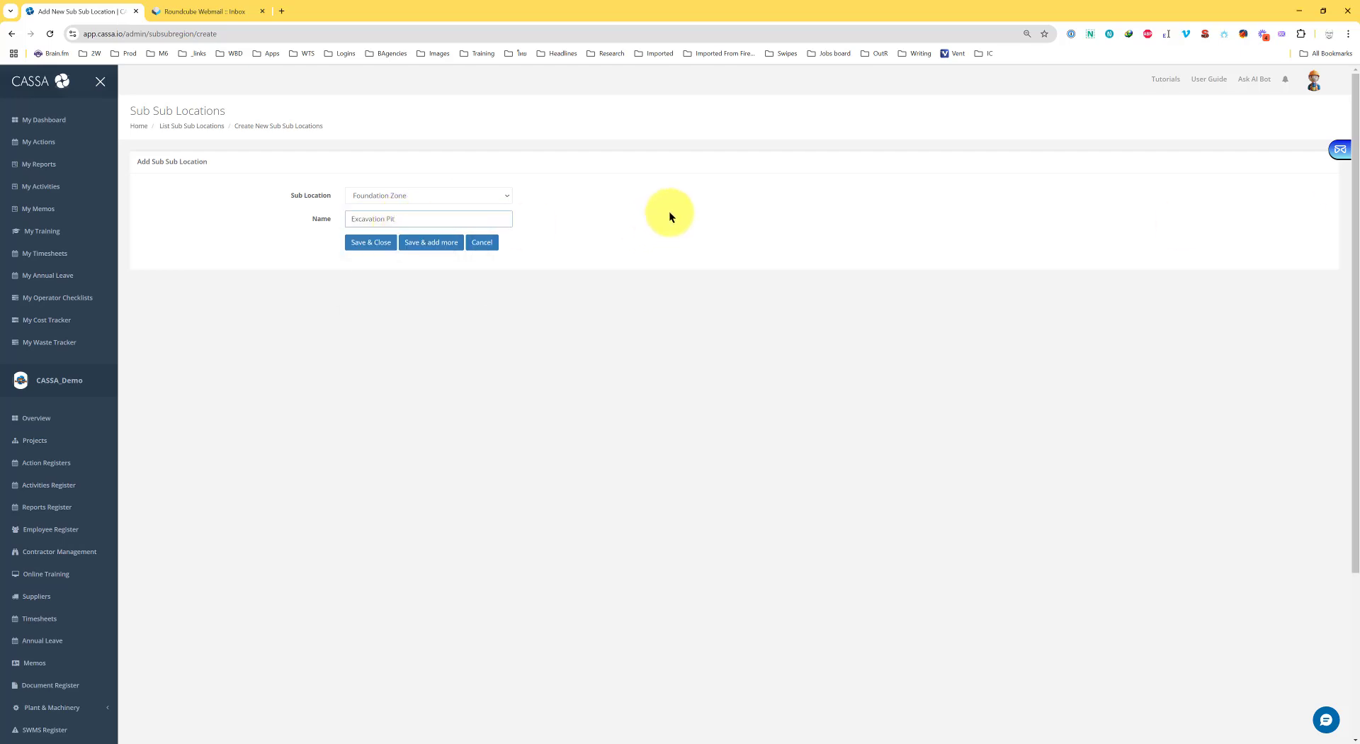
{"action": "left_click", "coordinate": [428, 245]}
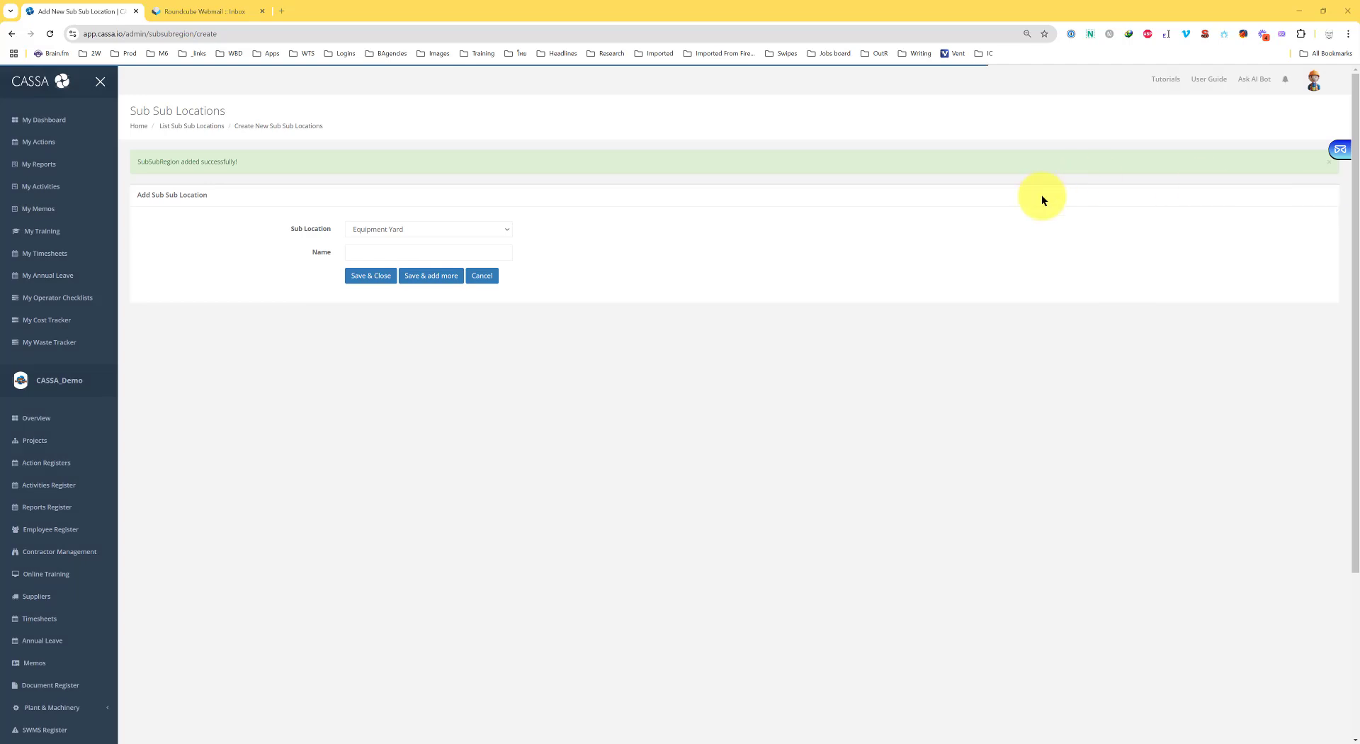
Add Reinforcement Staging Area under Foundation Zone as well, then save and close
{"action": "left_click", "coordinate": [377, 252]}
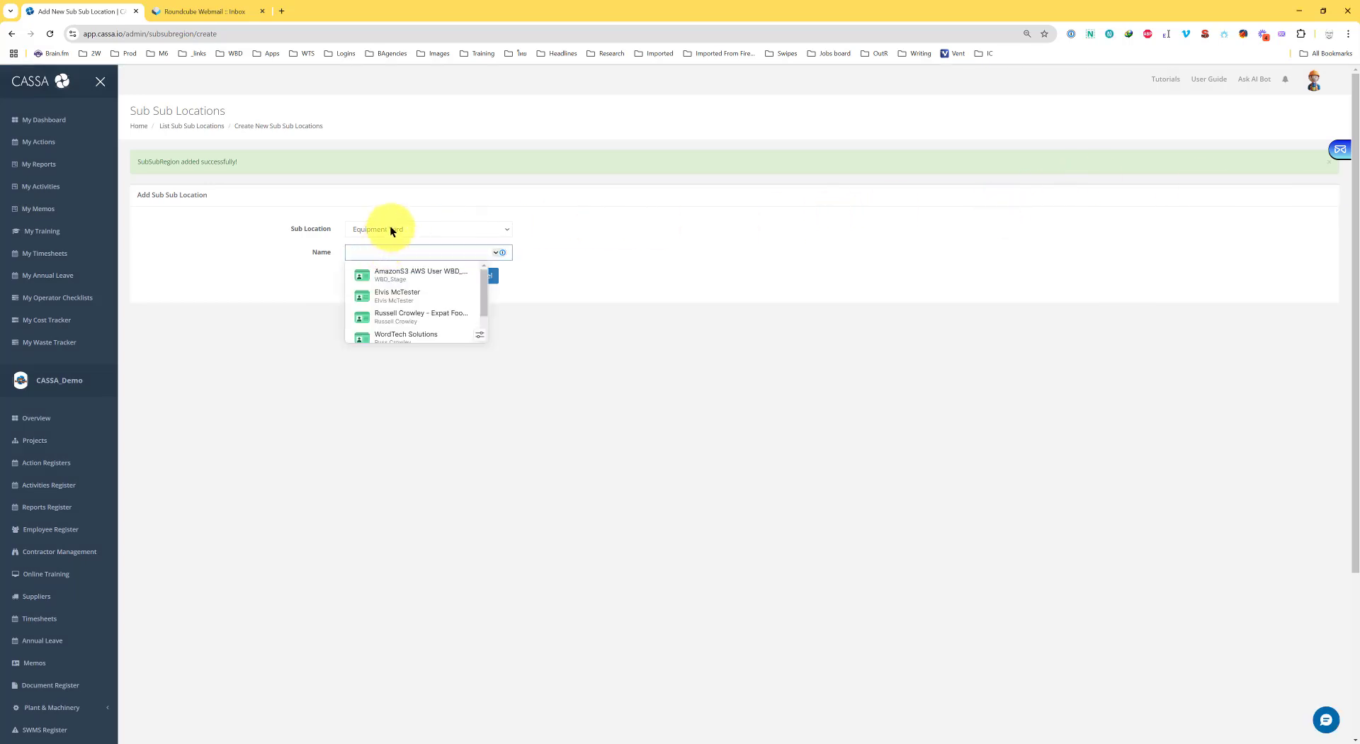
{"action": "left_click", "coordinate": [389, 231]}
{"action": "left_click", "coordinate": [388, 253]}
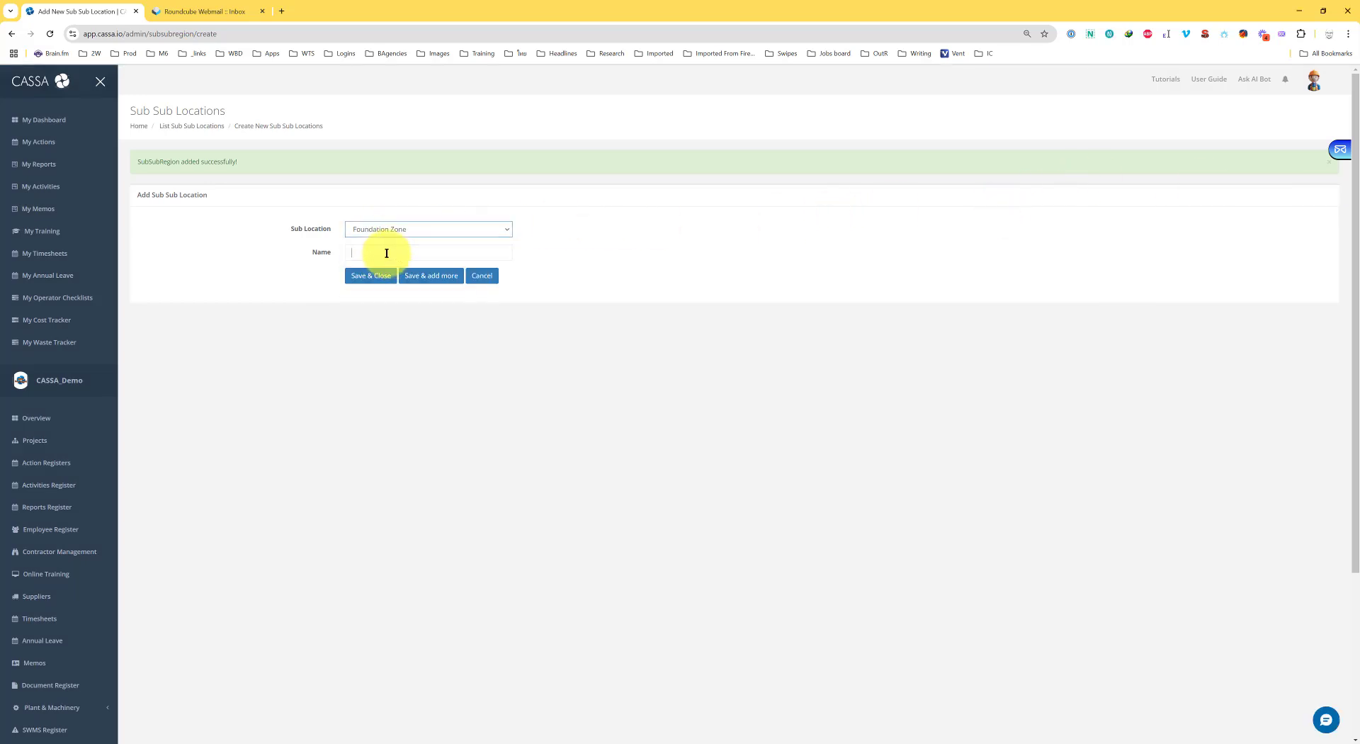
{"action": "type", "text": "Reinforcement Staging Area"}
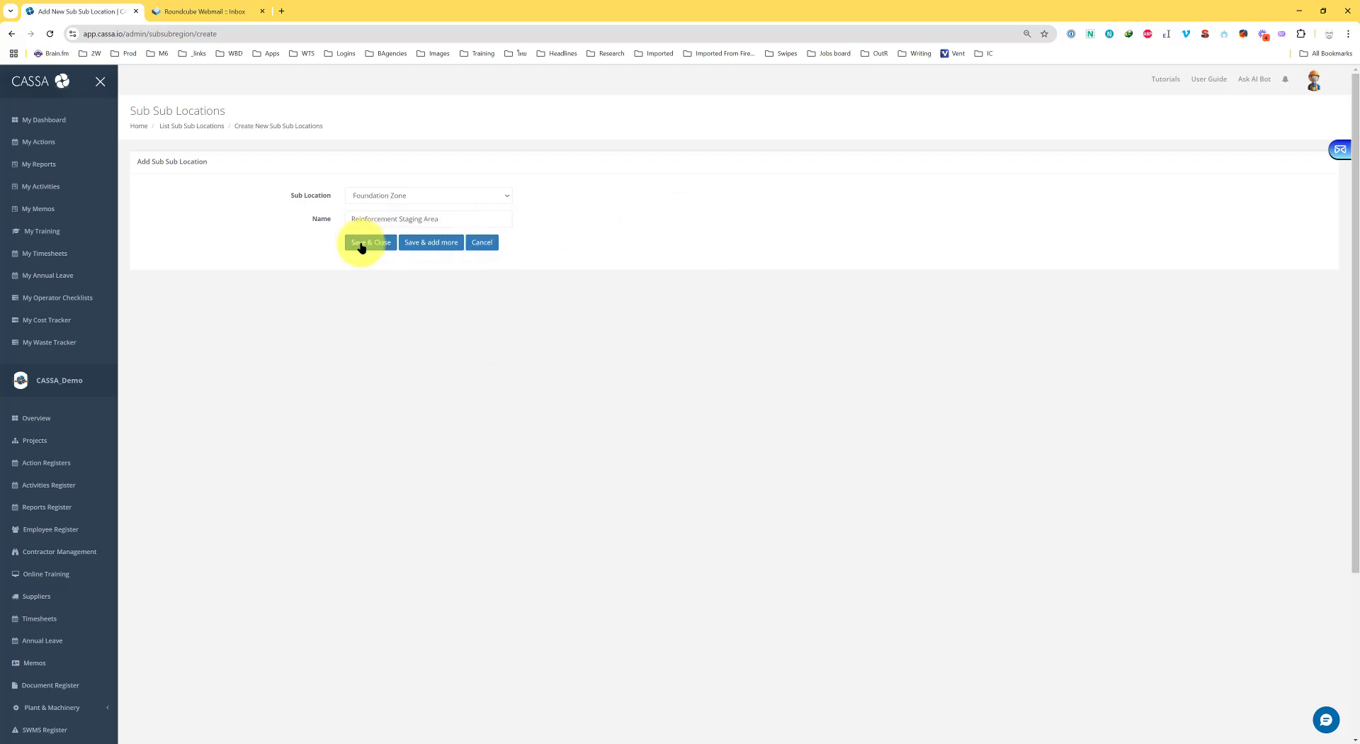
{"action": "left_click", "coordinate": [361, 243]}
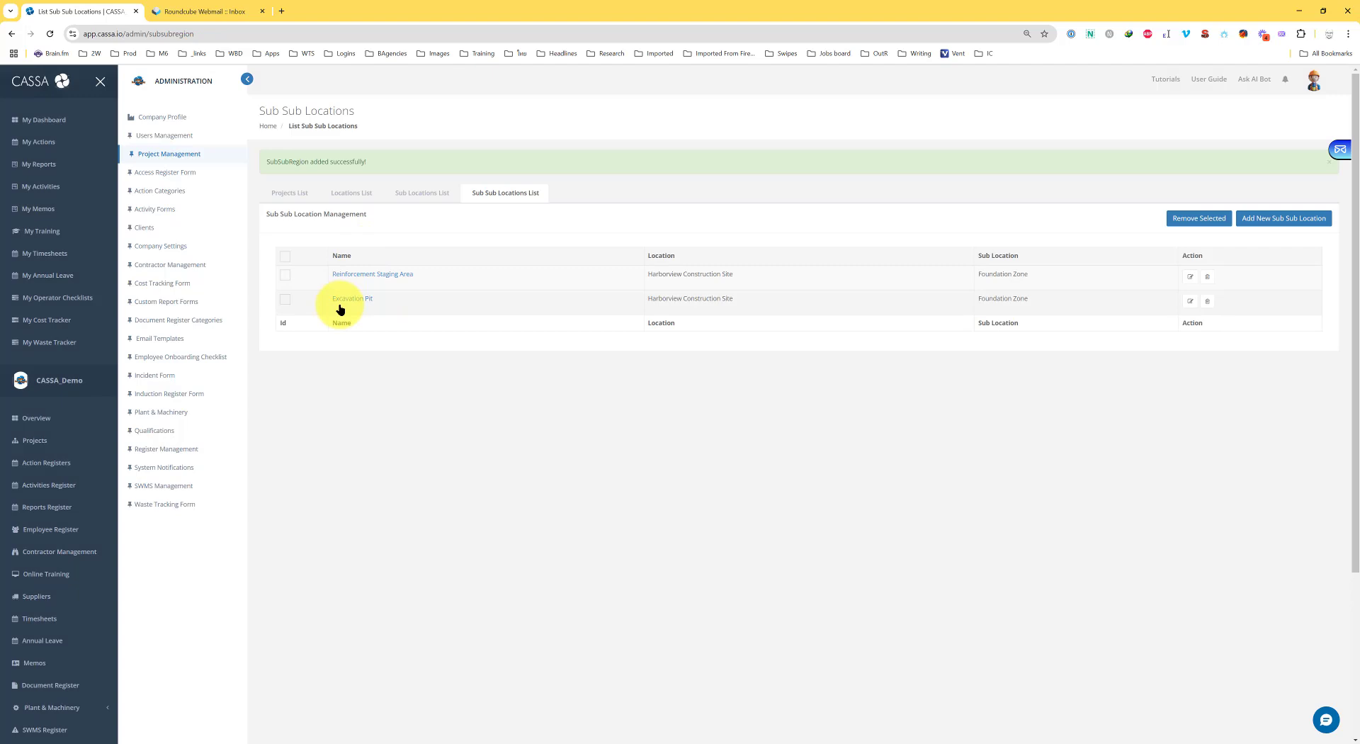
Add Crane Assembly Point as a sub-sub-location under Equipment Yard
{"action": "left_click", "coordinate": [1284, 219]}
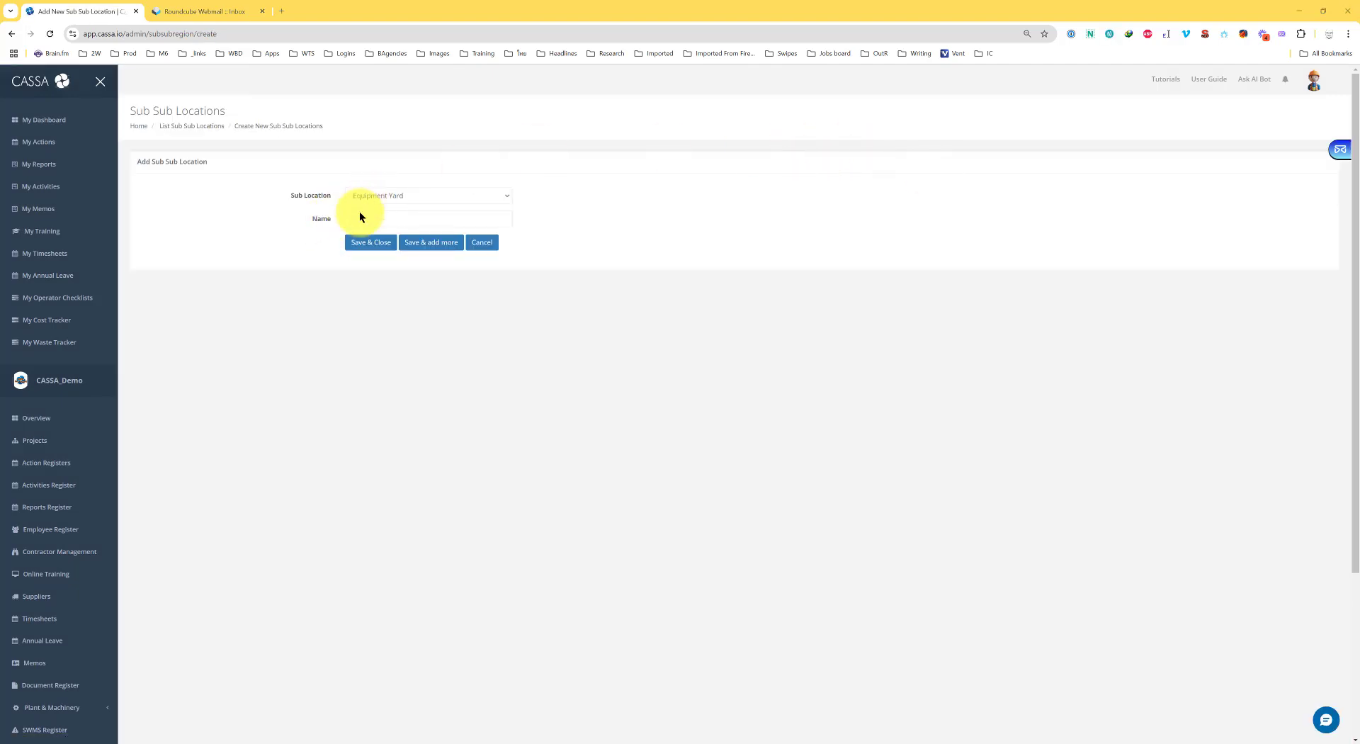
{"action": "left_click", "coordinate": [371, 218]}
{"action": "left_click", "coordinate": [410, 317]}
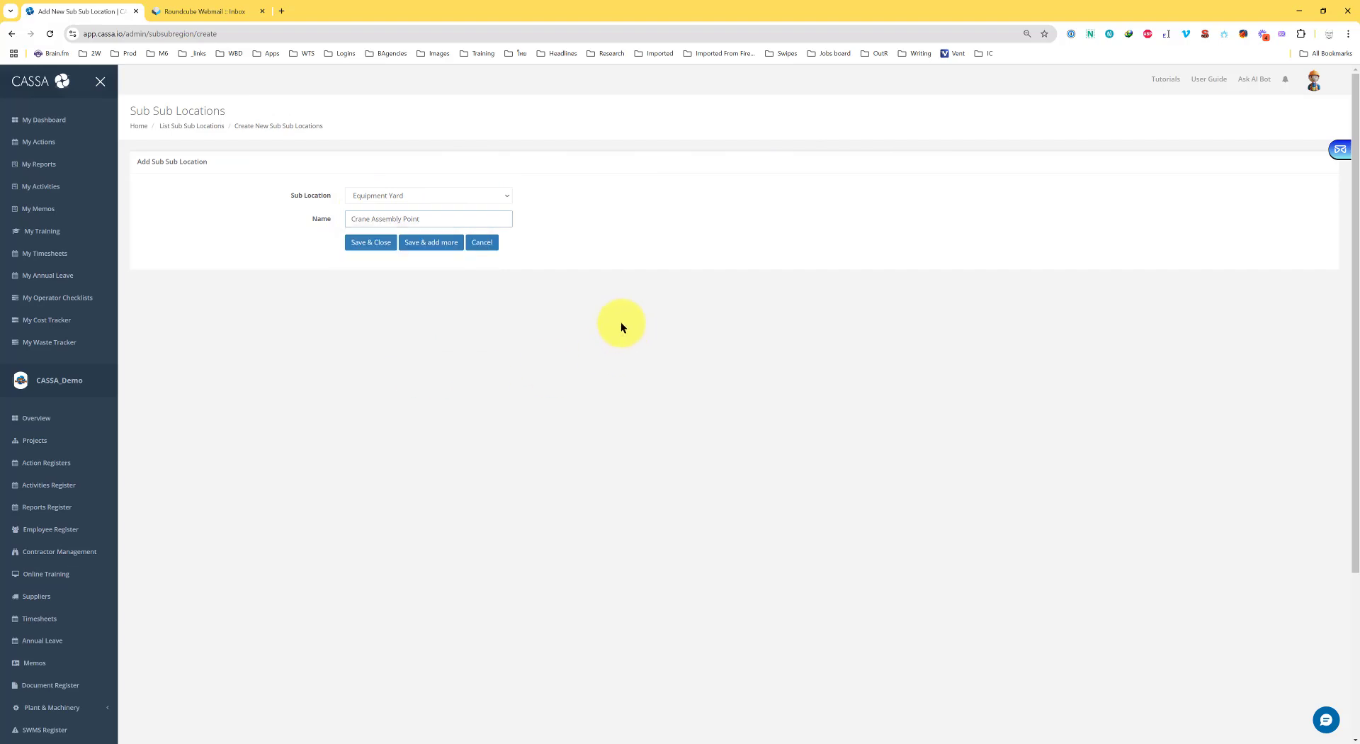
{"action": "left_click", "coordinate": [433, 242]}
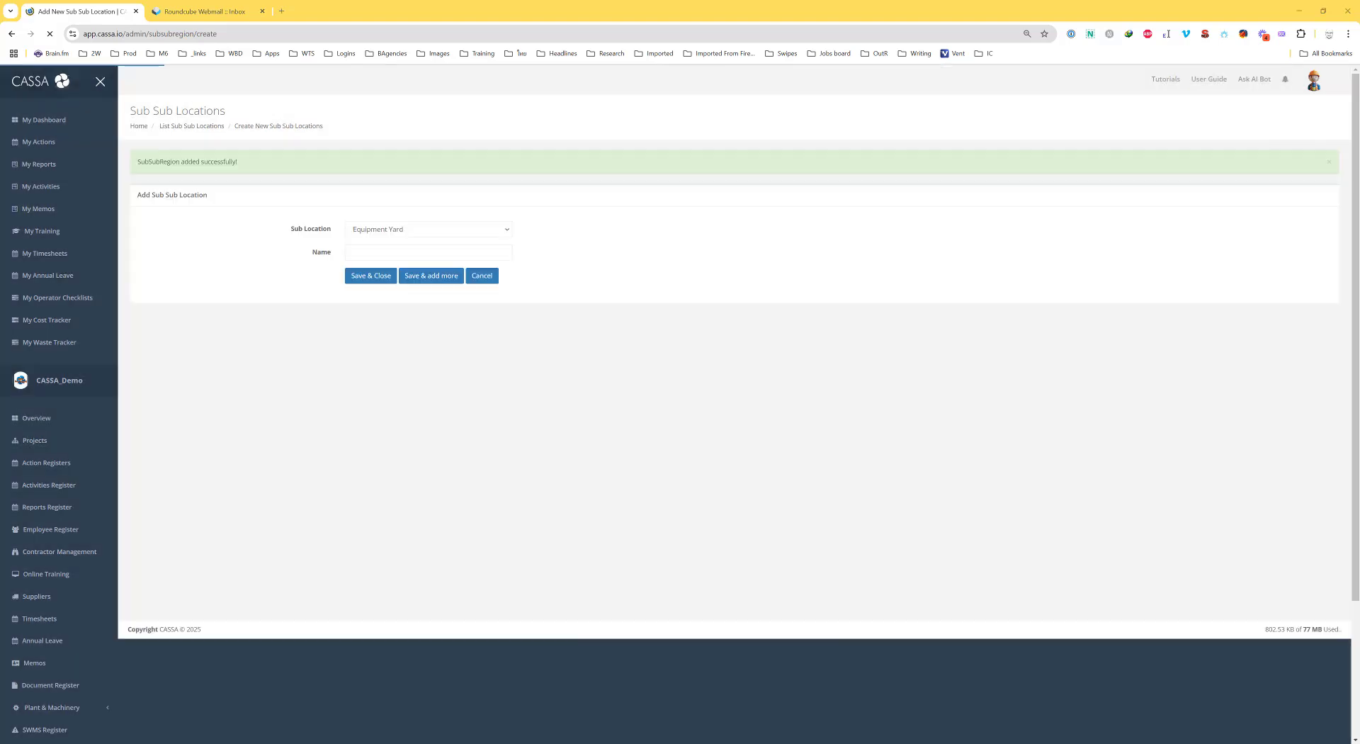
Add Tool Storage Shed under Equipment Yard, then return to the Projects List
{"action": "left_click", "coordinate": [416, 252]}
{"action": "type", "text": "Tool Storage Shed"}
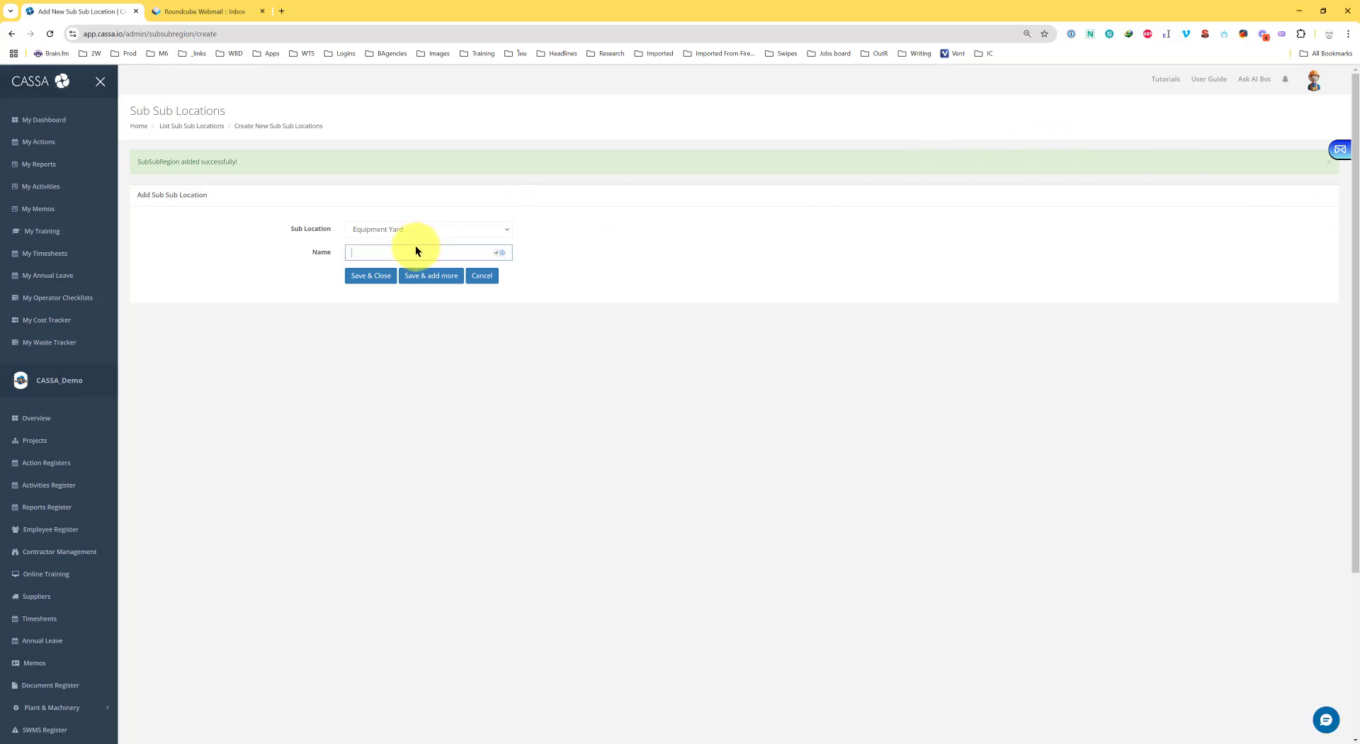
{"action": "left_click", "coordinate": [366, 280]}
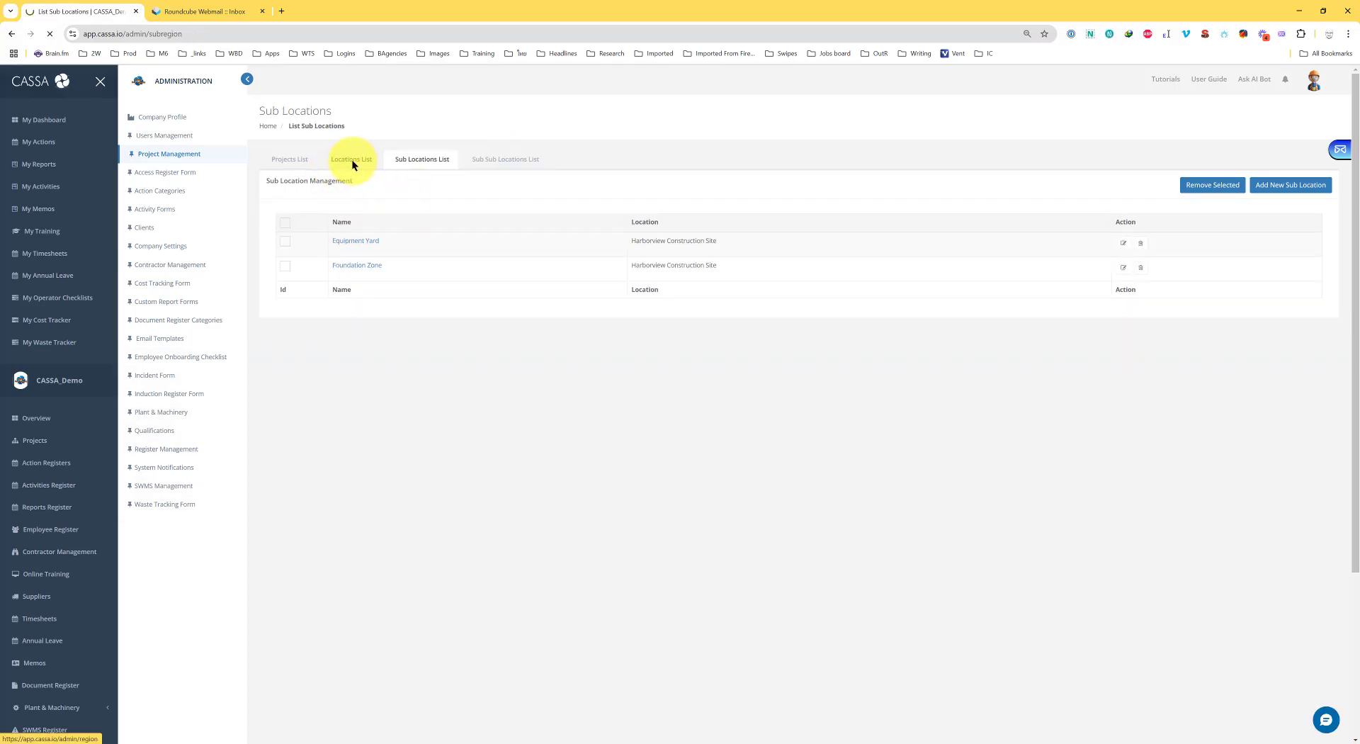
{"action": "left_click", "coordinate": [328, 166]}
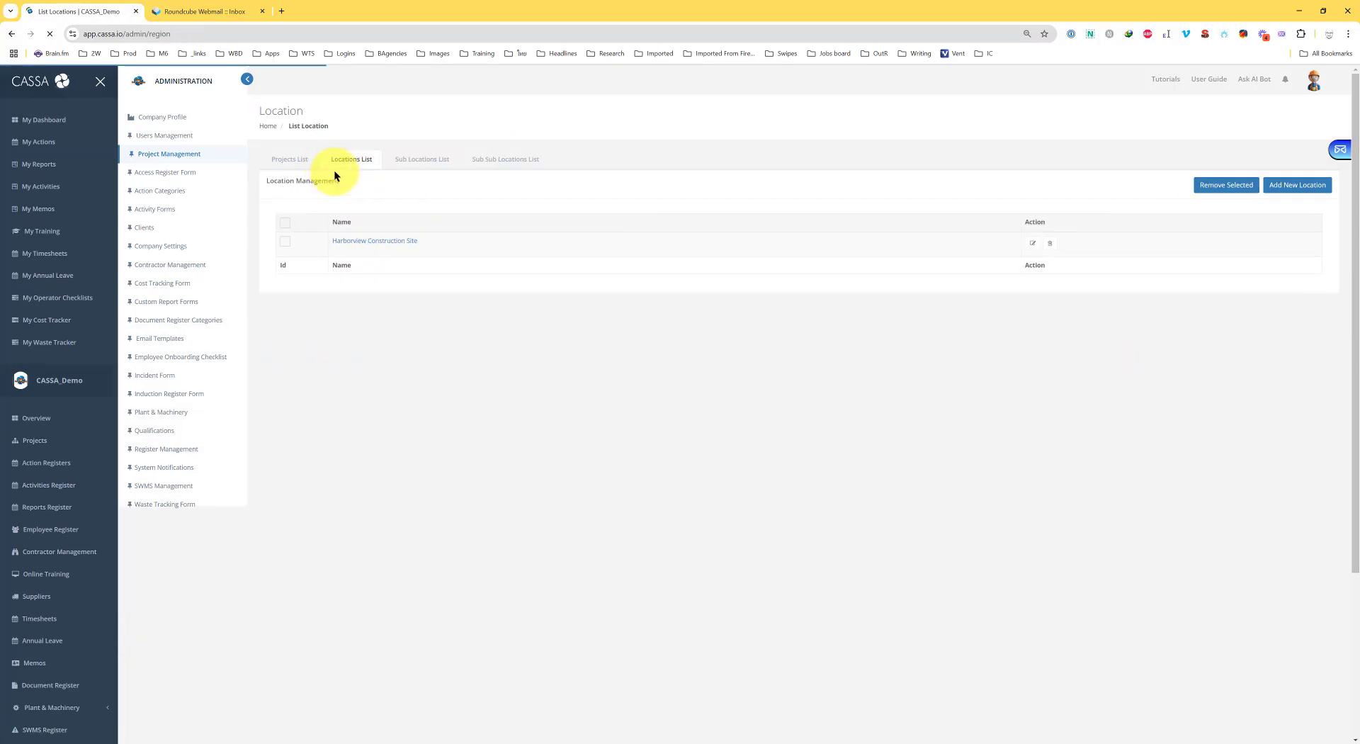
{"action": "left_click", "coordinate": [287, 161]}
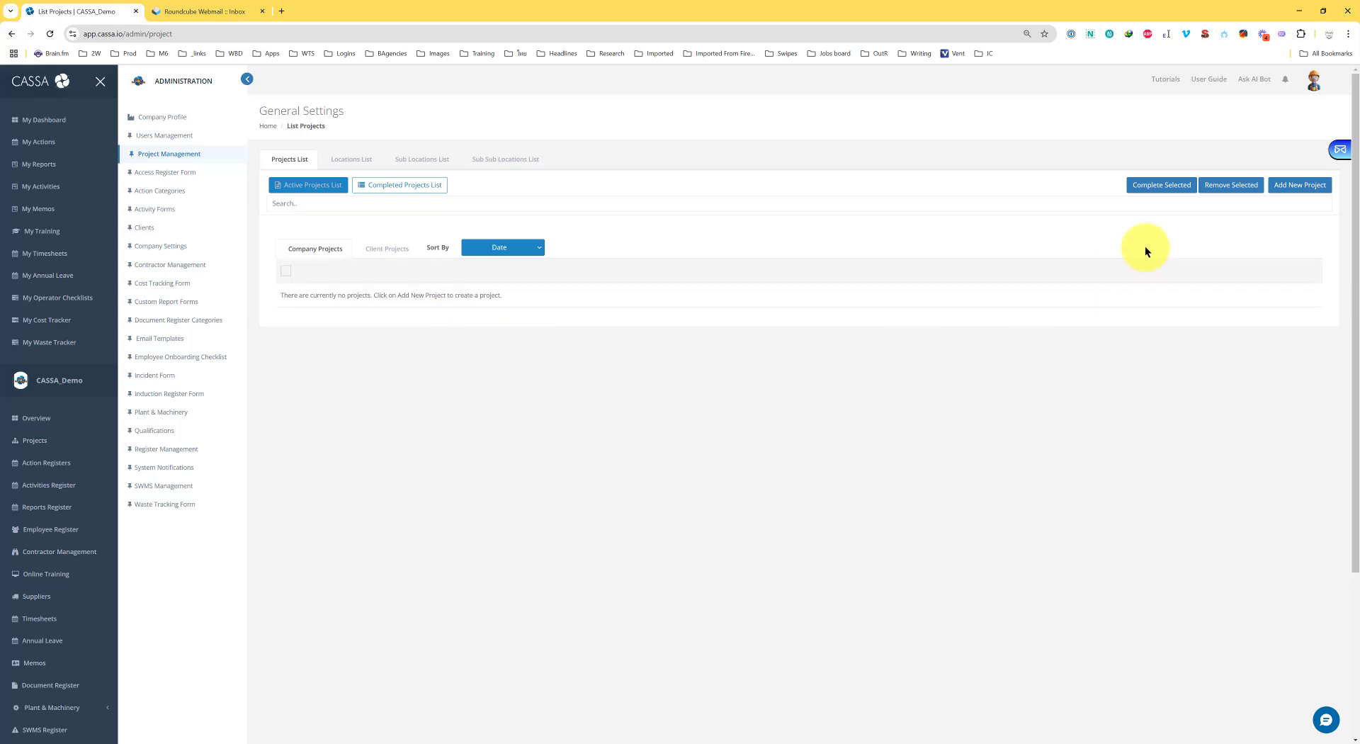
Start a new project named Demo Build 1 with project ID 12345
{"action": "left_click", "coordinate": [1293, 187]}
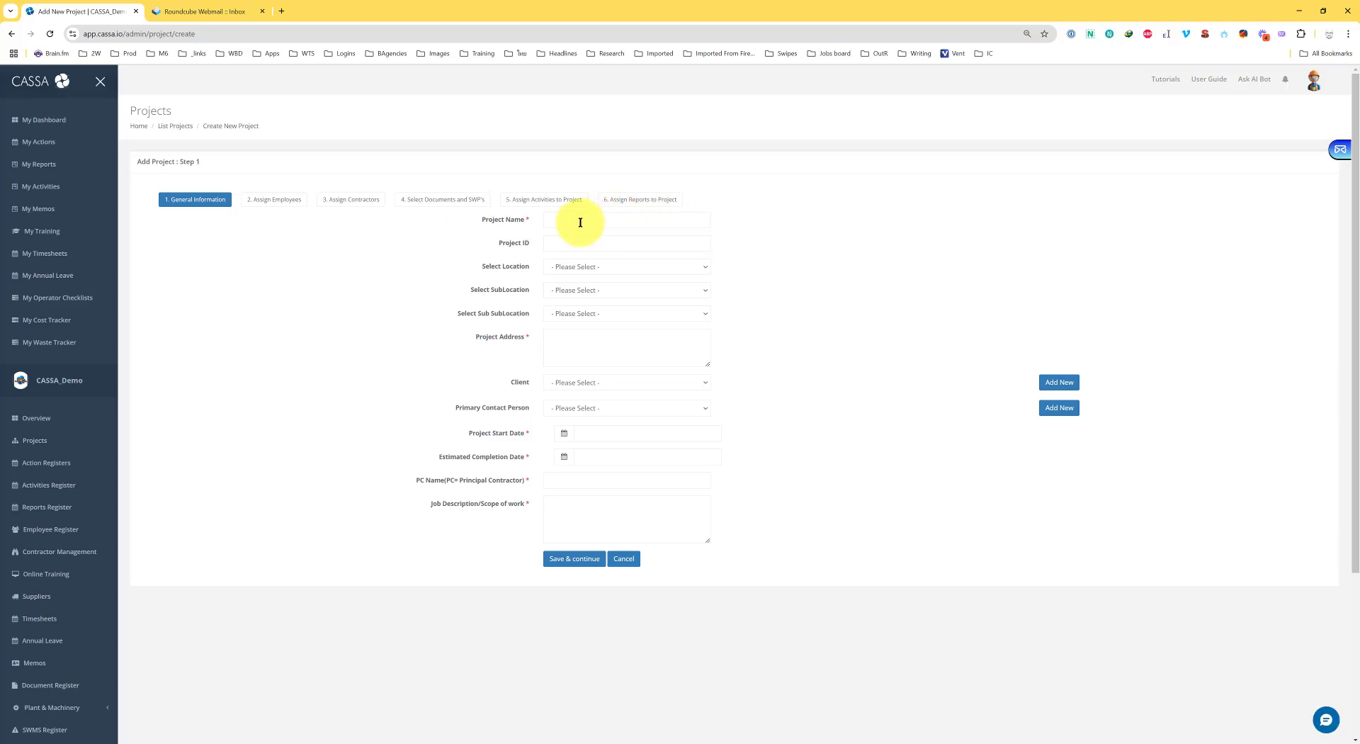
{"action": "left_click", "coordinate": [580, 223]}
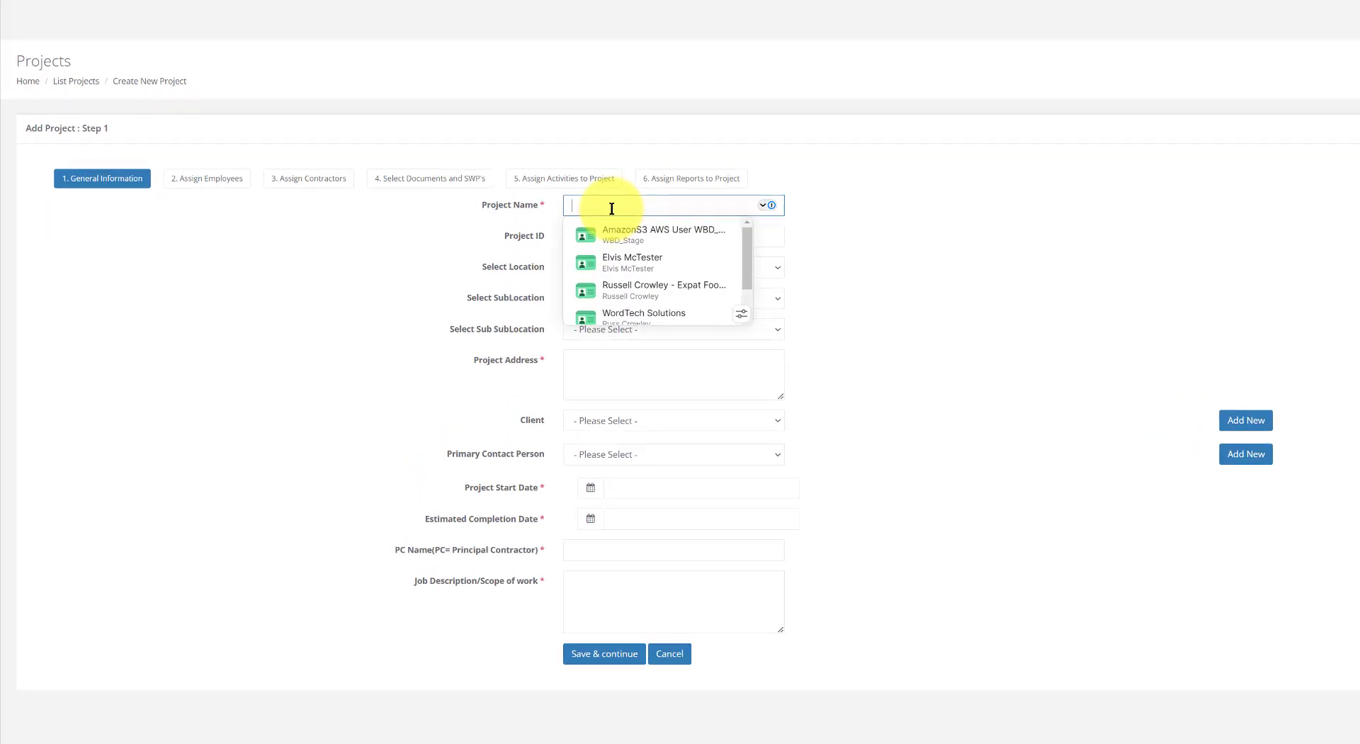
{"action": "type", "text": "Demo Build 1"}
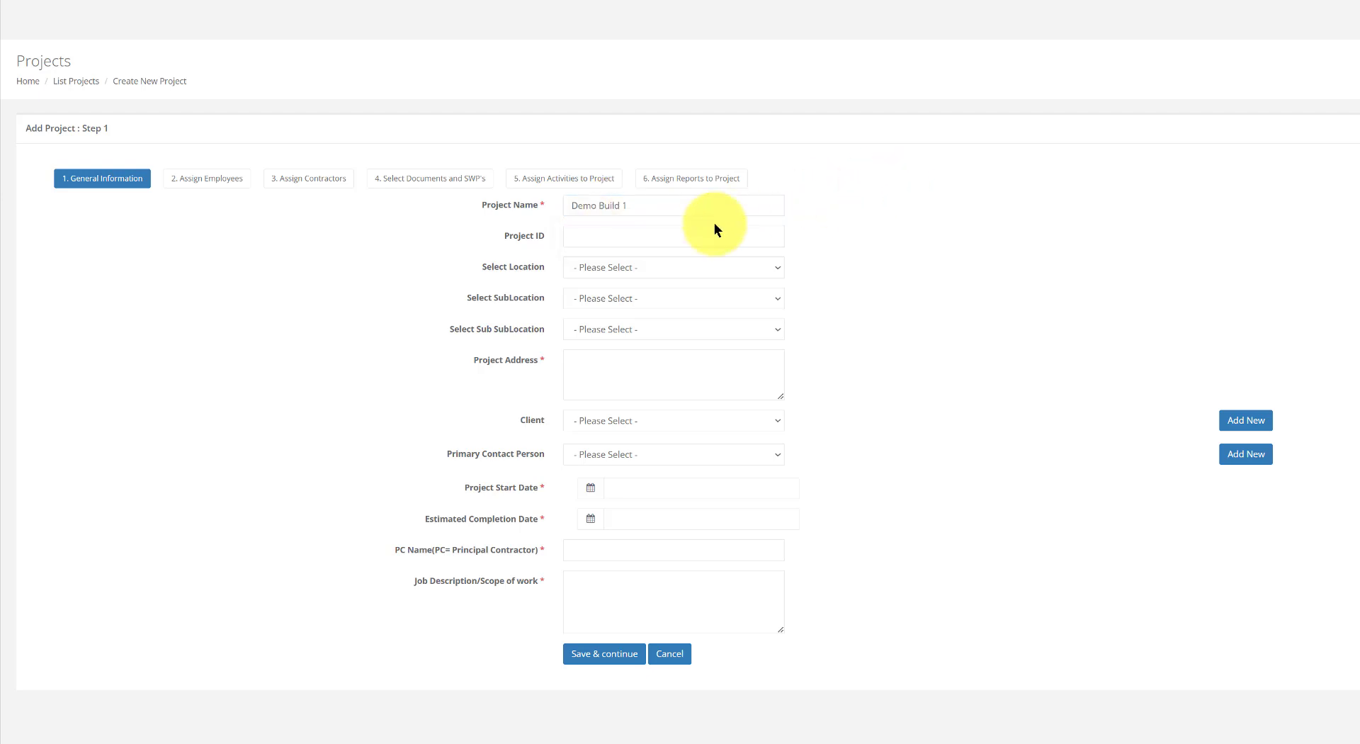
{"action": "left_click", "coordinate": [622, 240]}
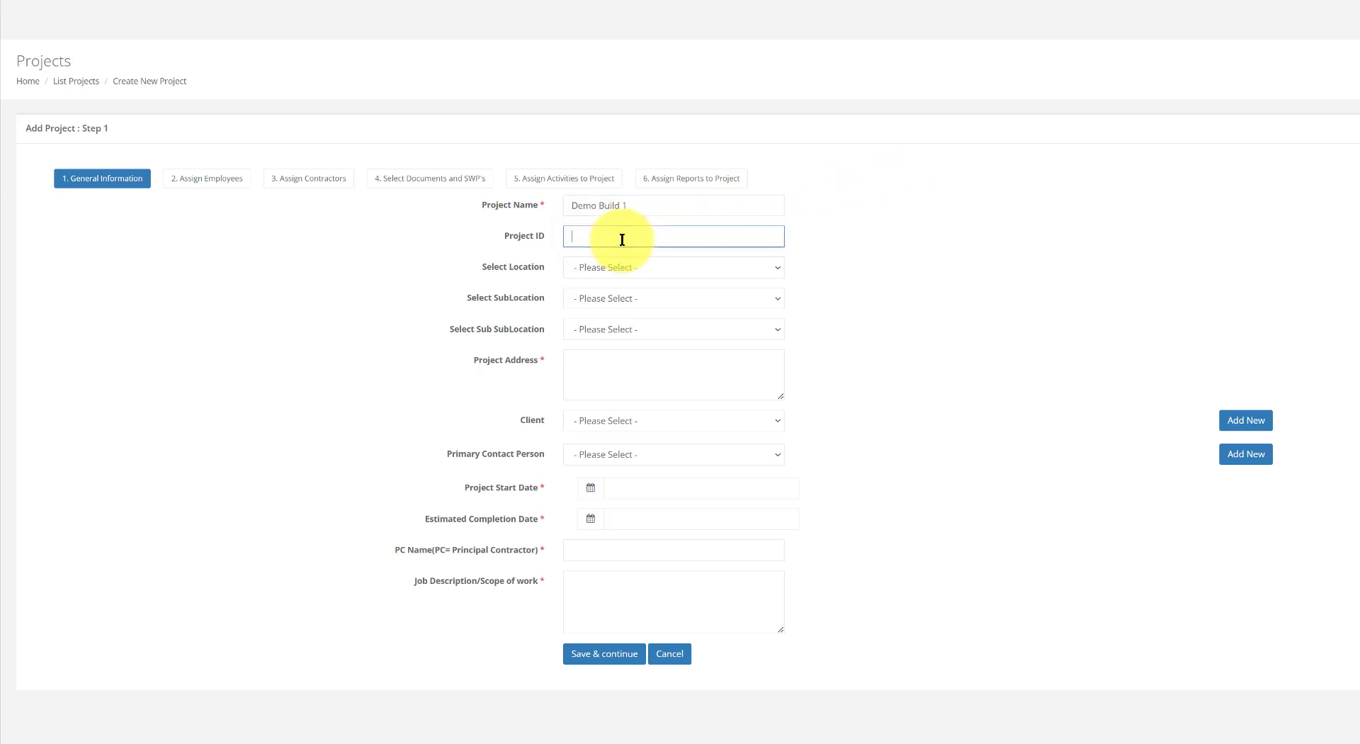
{"action": "type", "text": "12345"}
{"action": "left_click", "coordinate": [823, 218]}
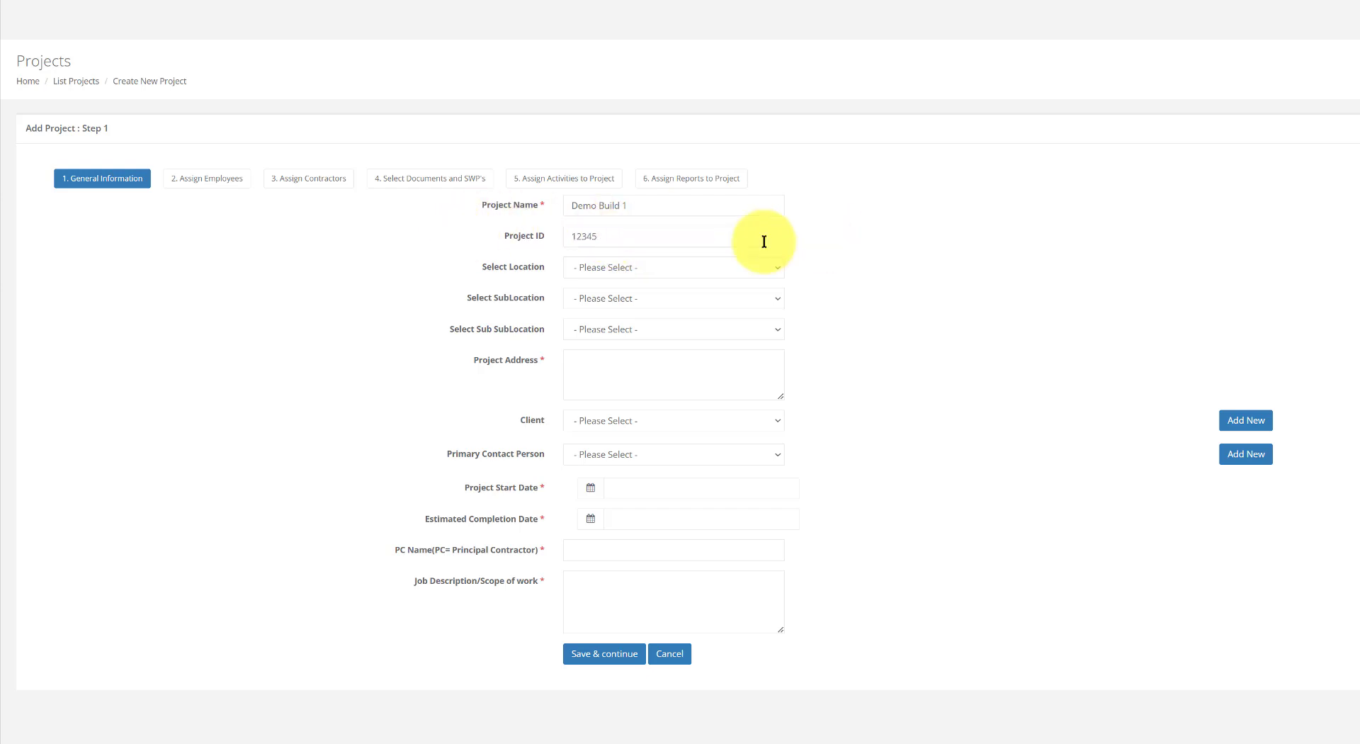
Set the project location to Harborview Construction Site › Equipment Yard › Tool Storage Shed
{"action": "left_click", "coordinate": [689, 267]}
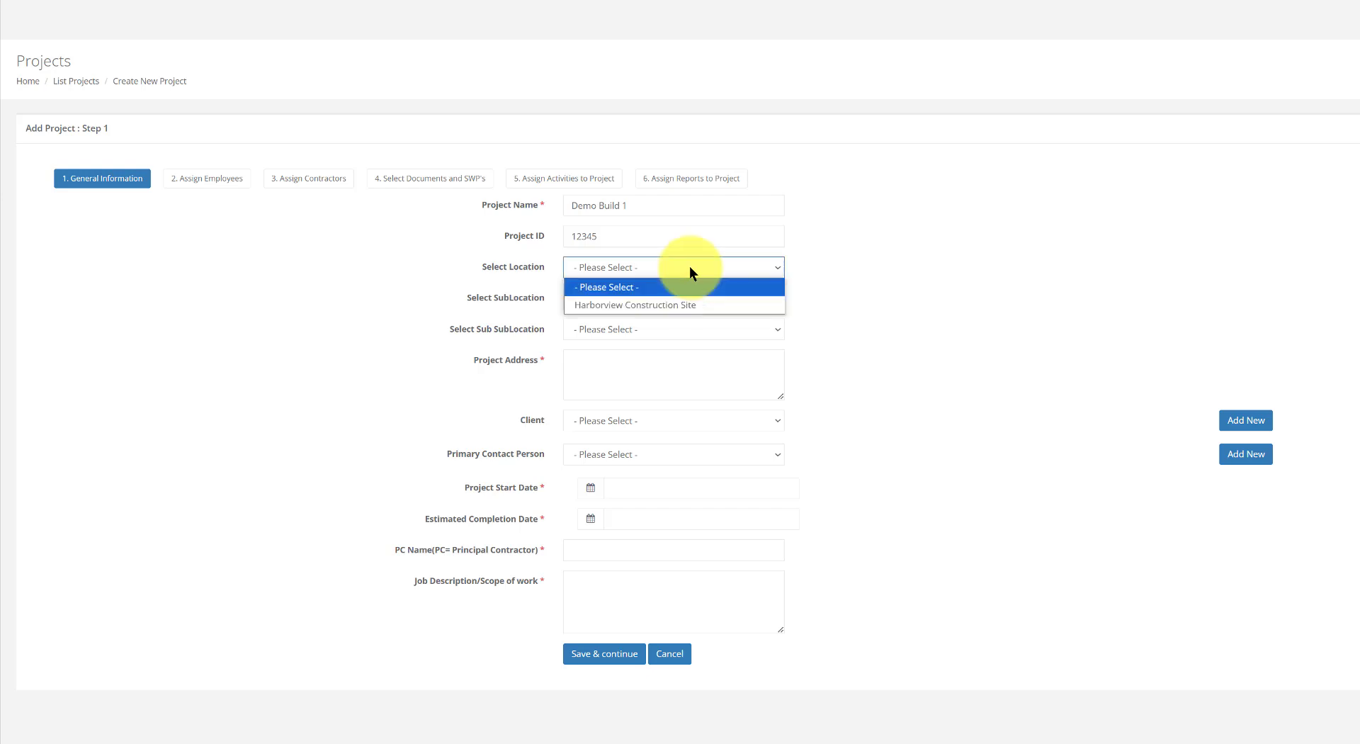
{"action": "left_click", "coordinate": [674, 305]}
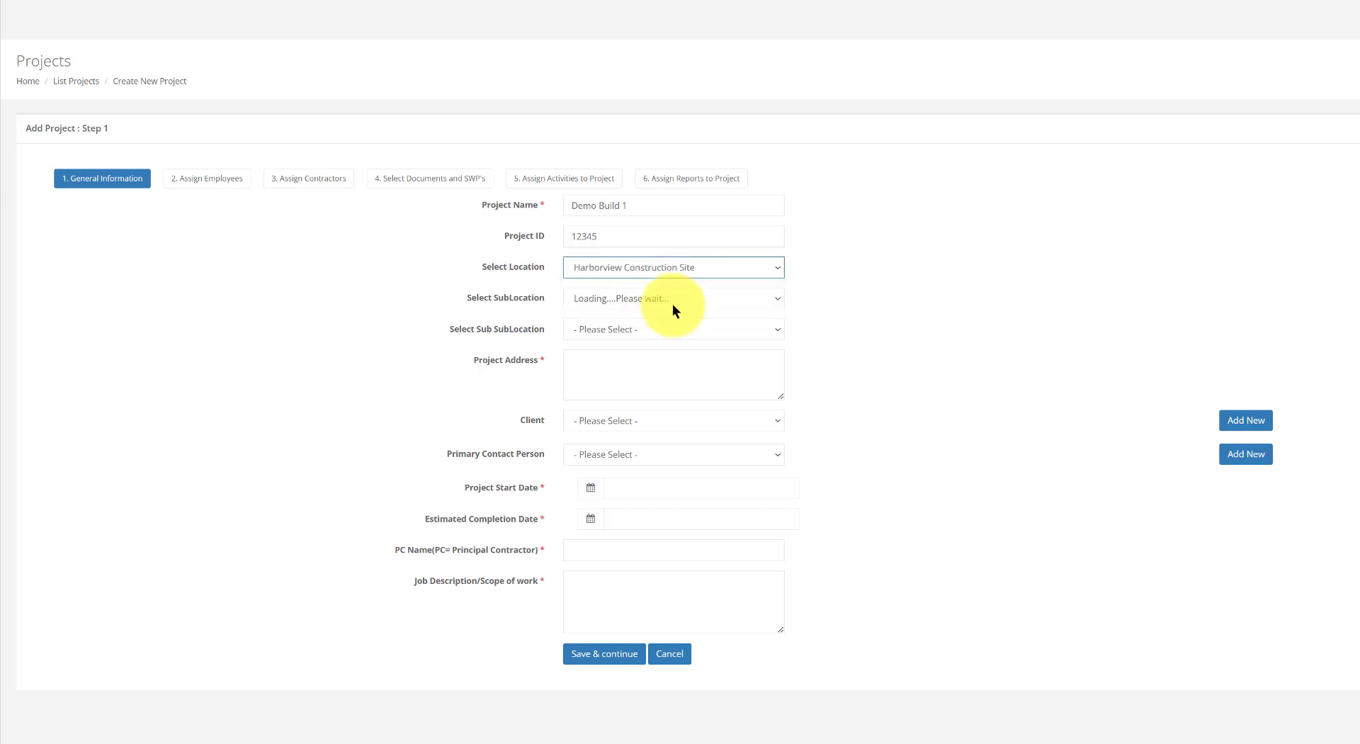
{"action": "left_click", "coordinate": [674, 295]}
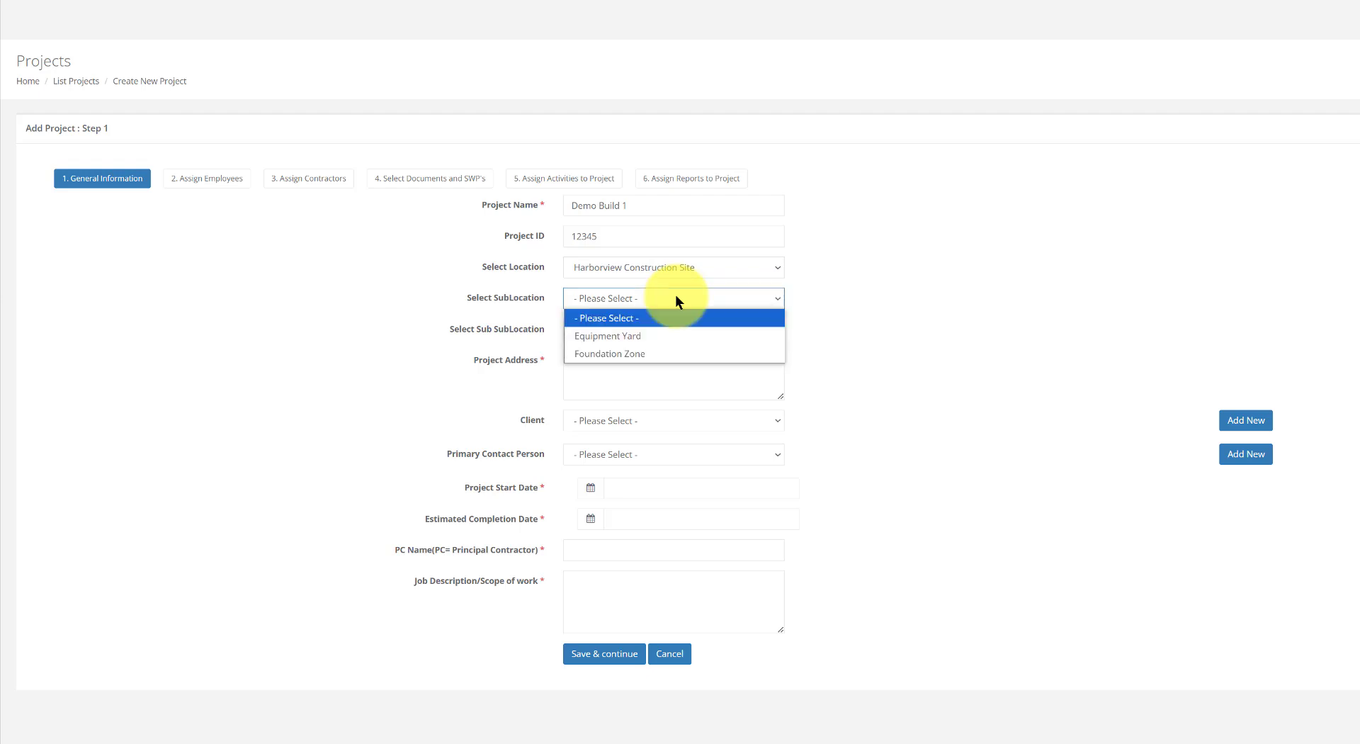
{"action": "left_click", "coordinate": [673, 337]}
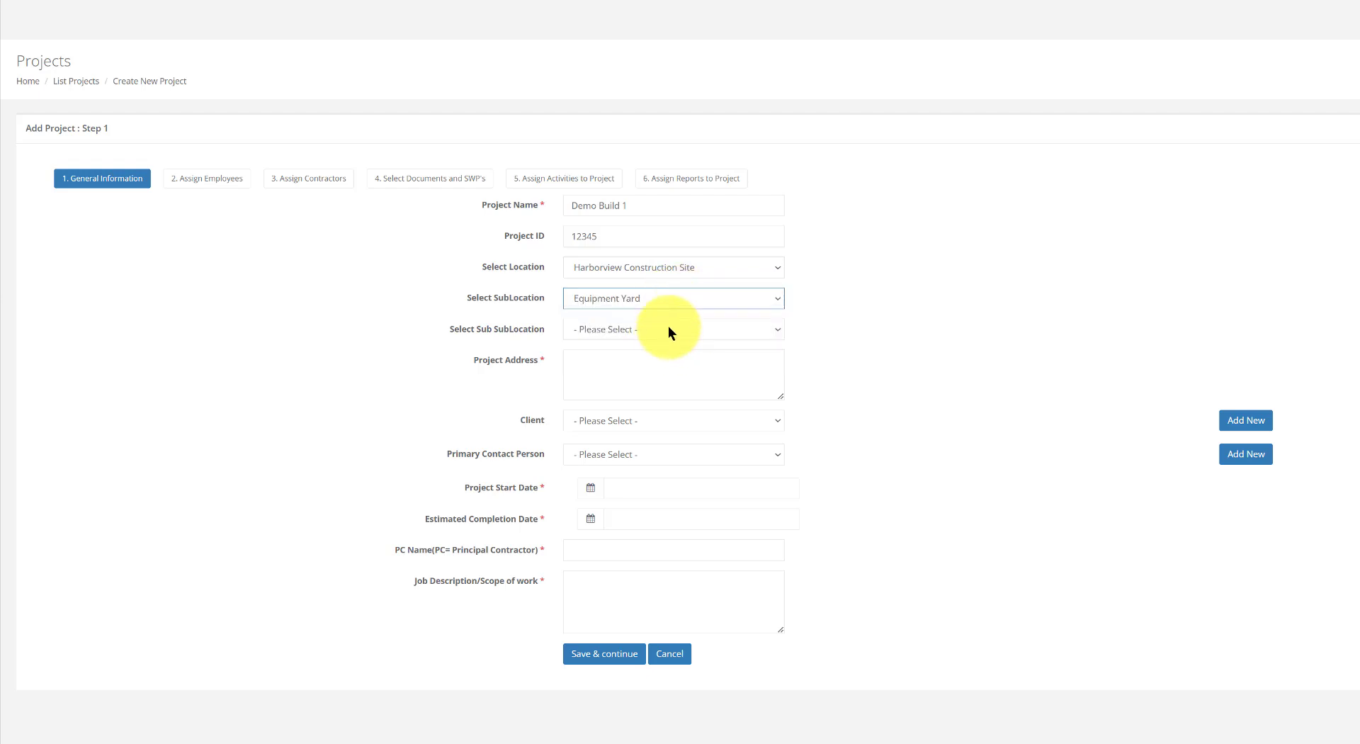
{"action": "left_click", "coordinate": [668, 326]}
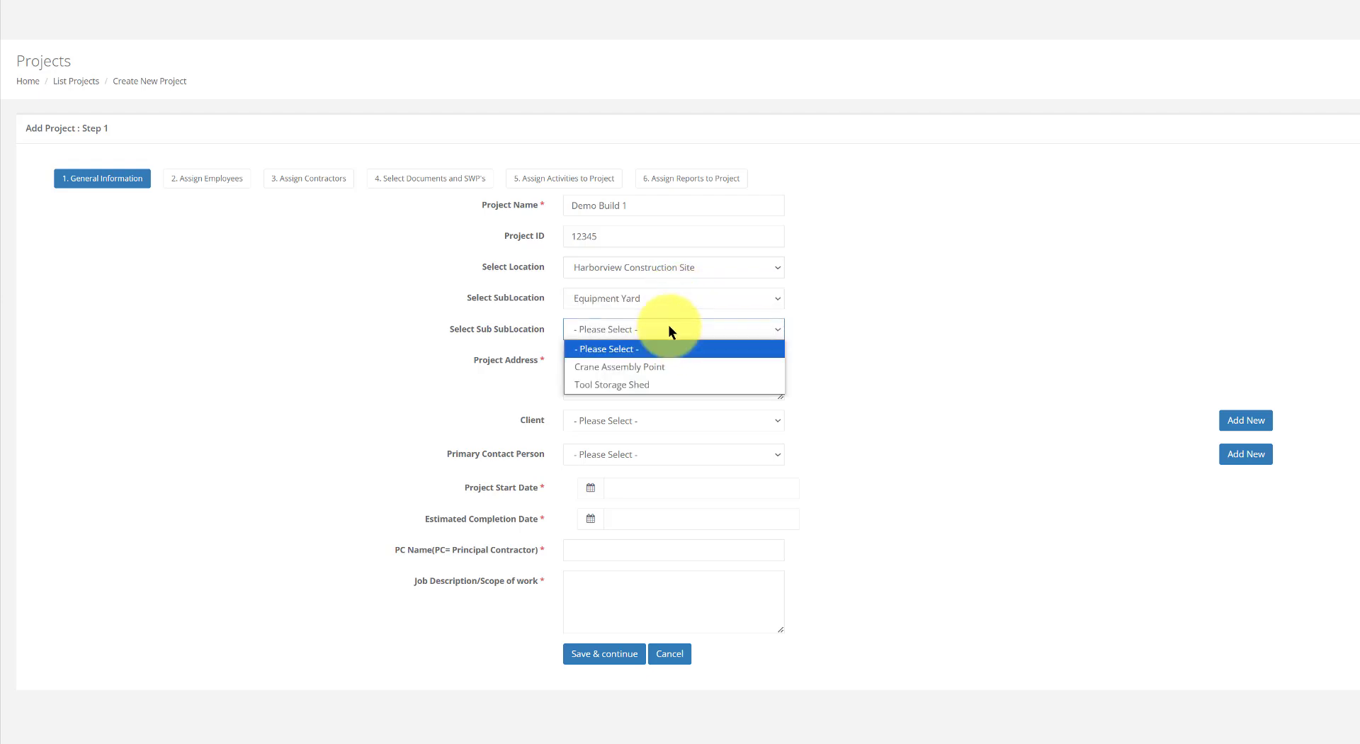
{"action": "left_click", "coordinate": [664, 384]}
{"action": "left_click", "coordinate": [909, 283]}
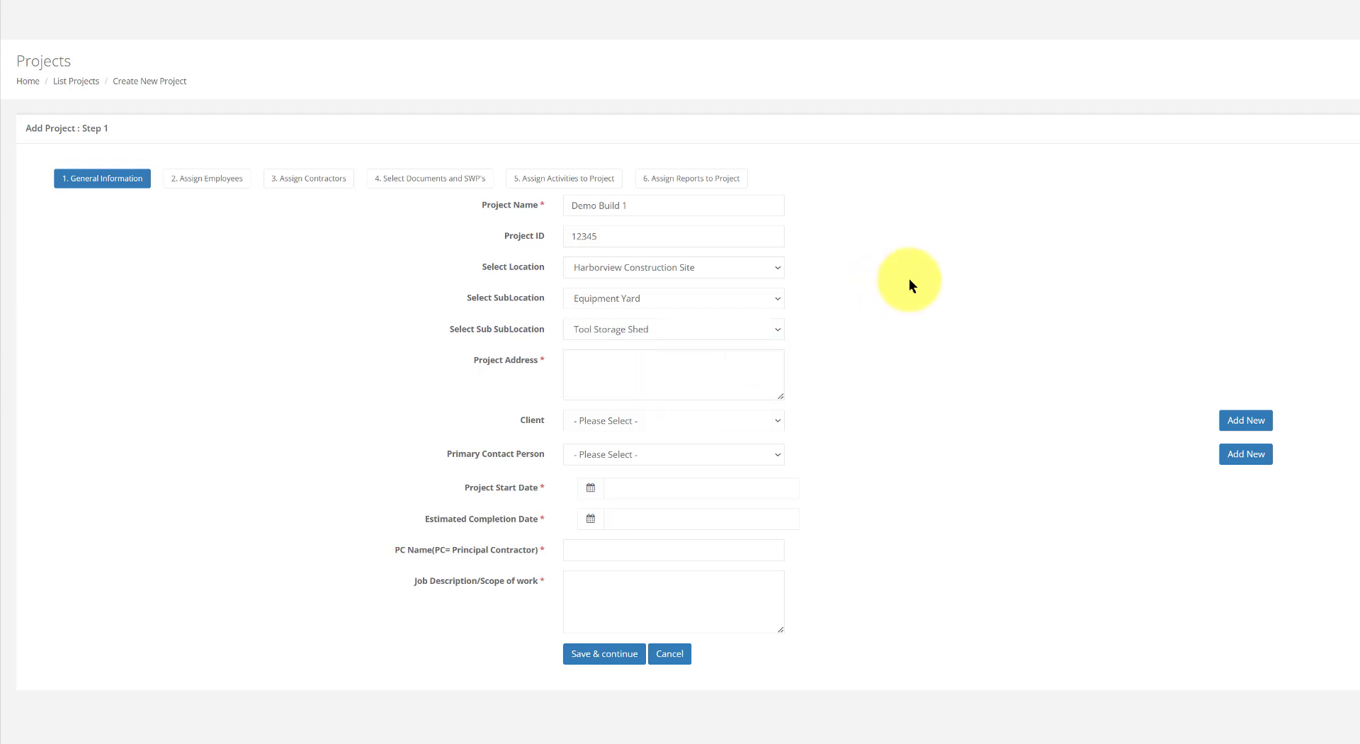
{"action": "left_click", "coordinate": [646, 367]}
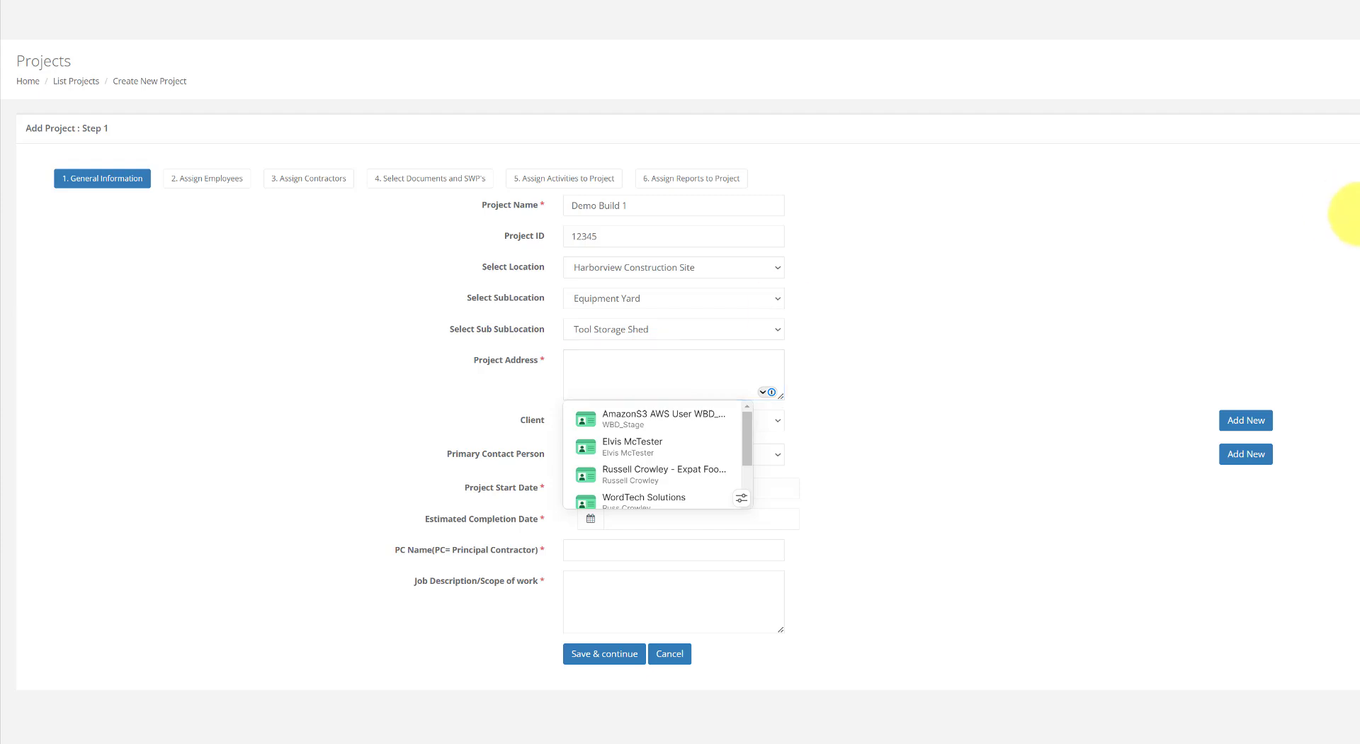
Paste the project's street address and confirm the Client list has no options yet
{"action": "left_click", "coordinate": [354, 427]}
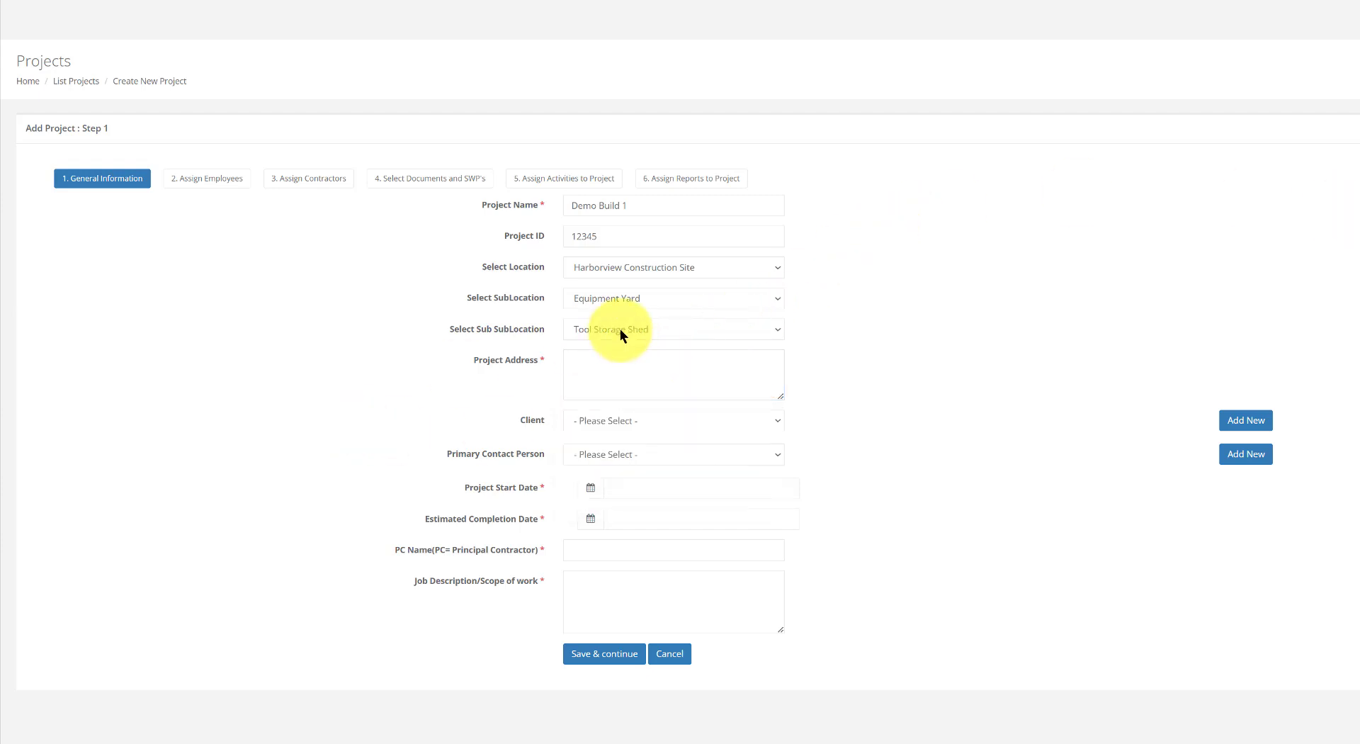
{"action": "left_click", "coordinate": [596, 361]}
{"action": "key", "text": "ctrl+v"}
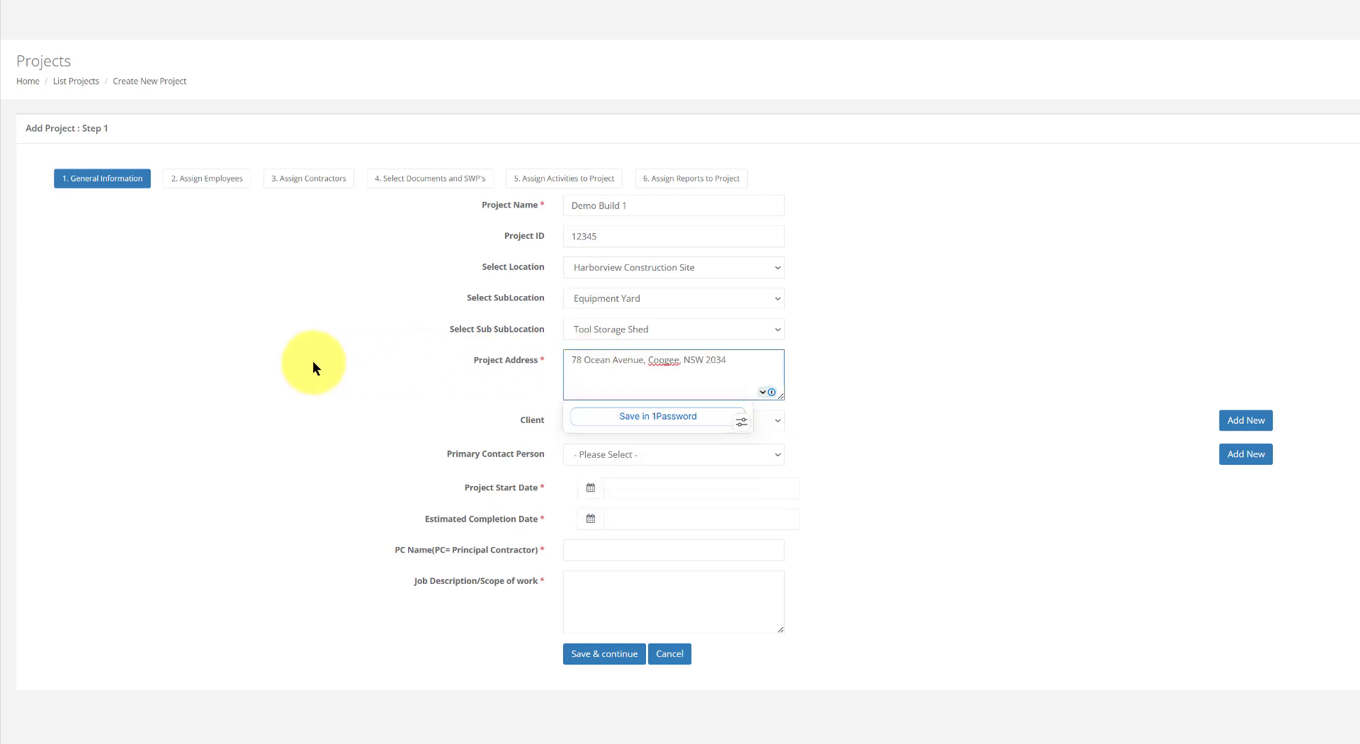
{"action": "left_click", "coordinate": [877, 399]}
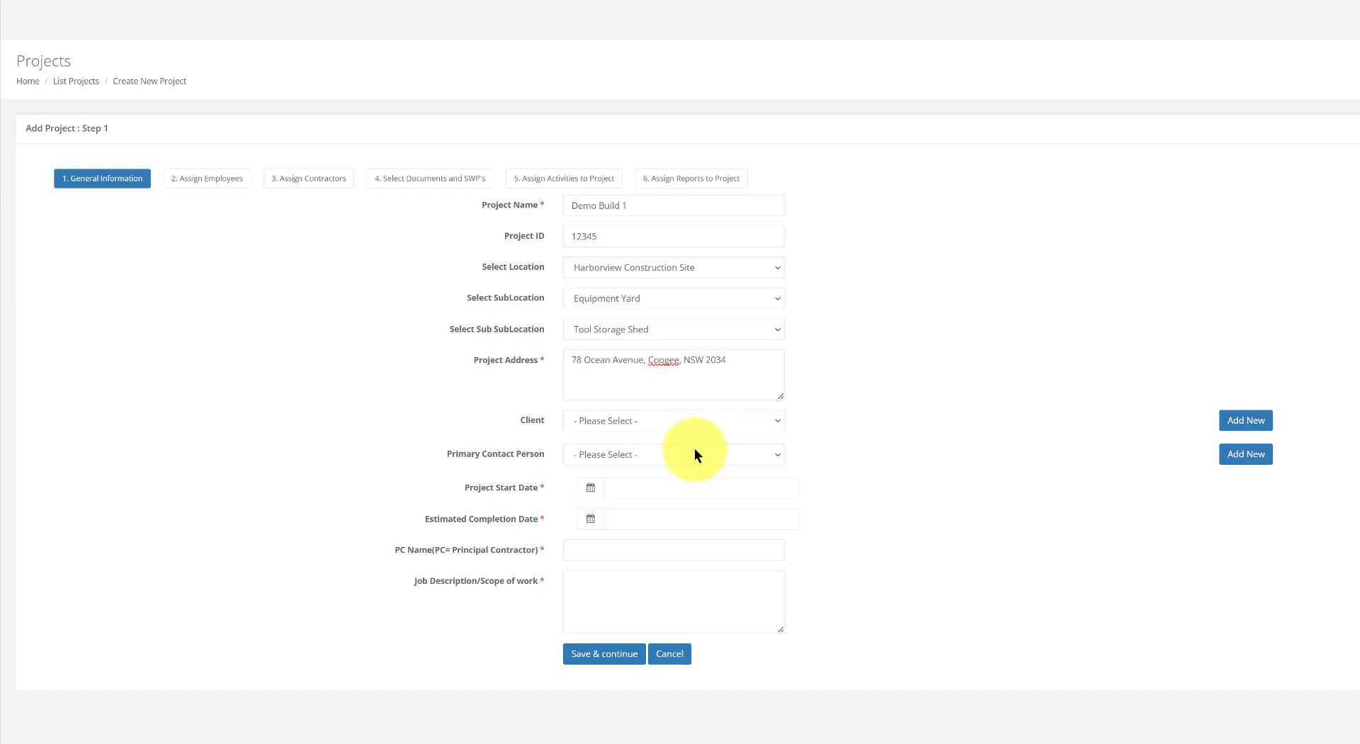
{"action": "left_click", "coordinate": [777, 422]}
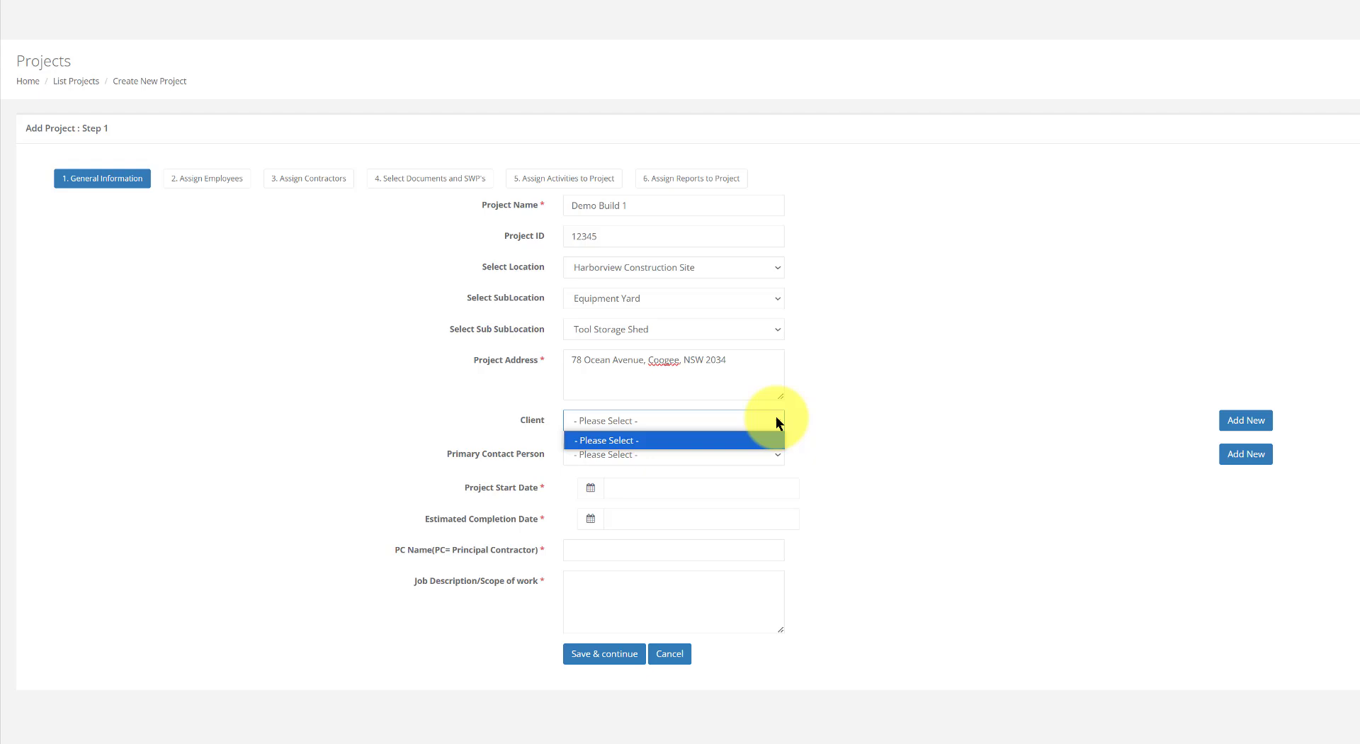
{"action": "left_click", "coordinate": [830, 423]}
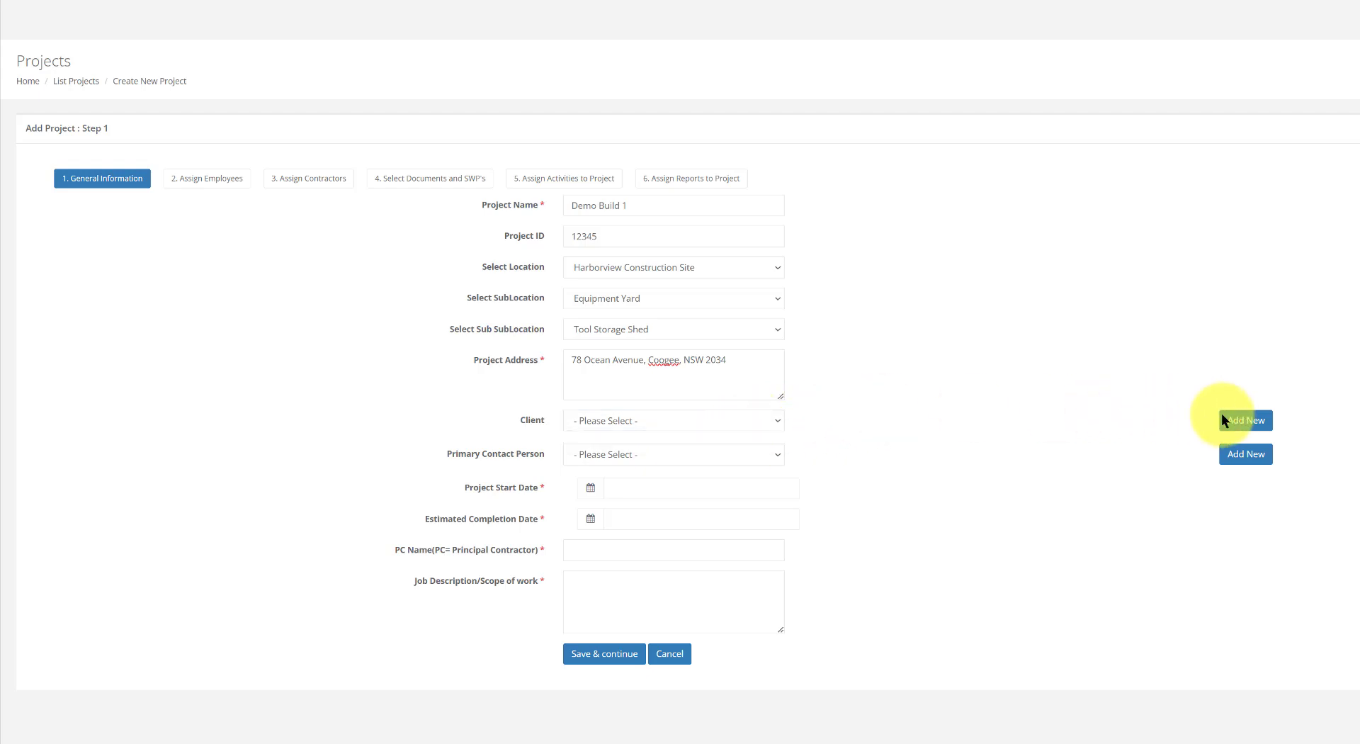
Create a new client, entering its client number, client name and address
{"action": "left_click", "coordinate": [1245, 420]}
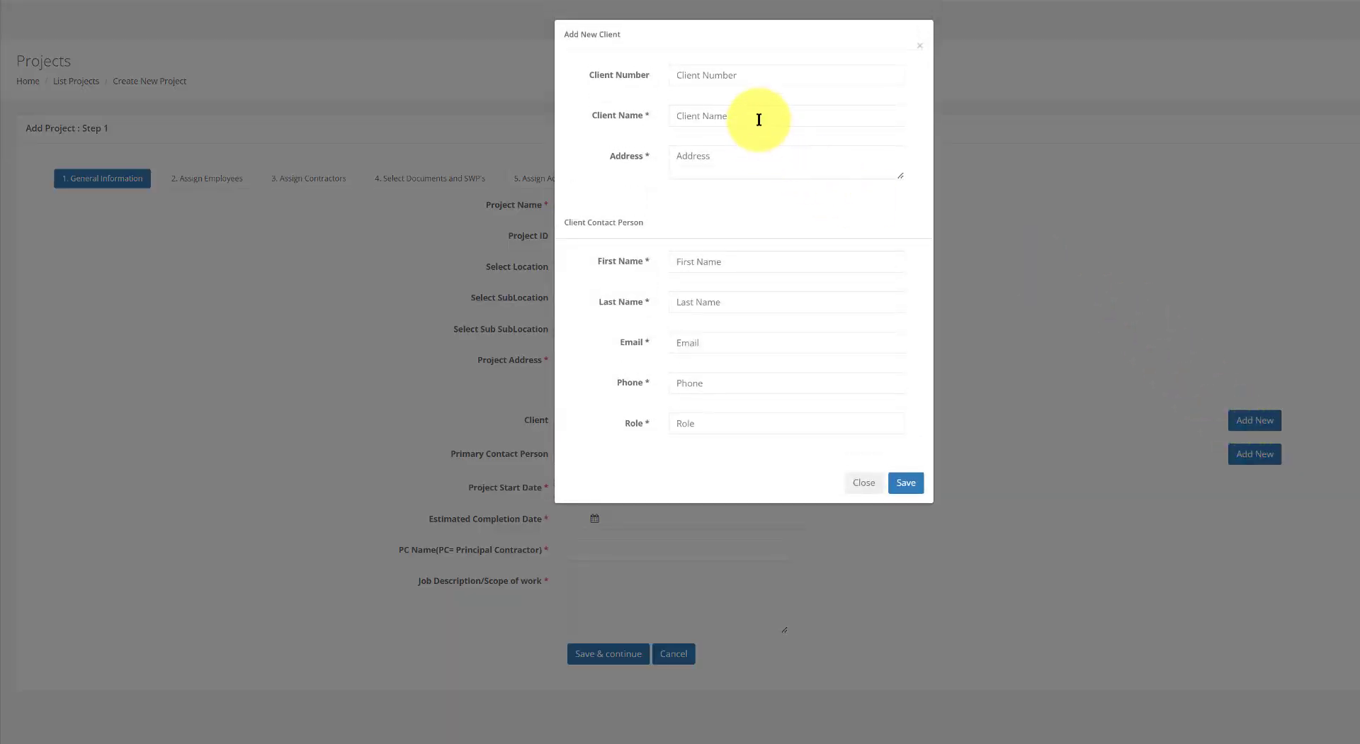
{"action": "left_click", "coordinate": [746, 74]}
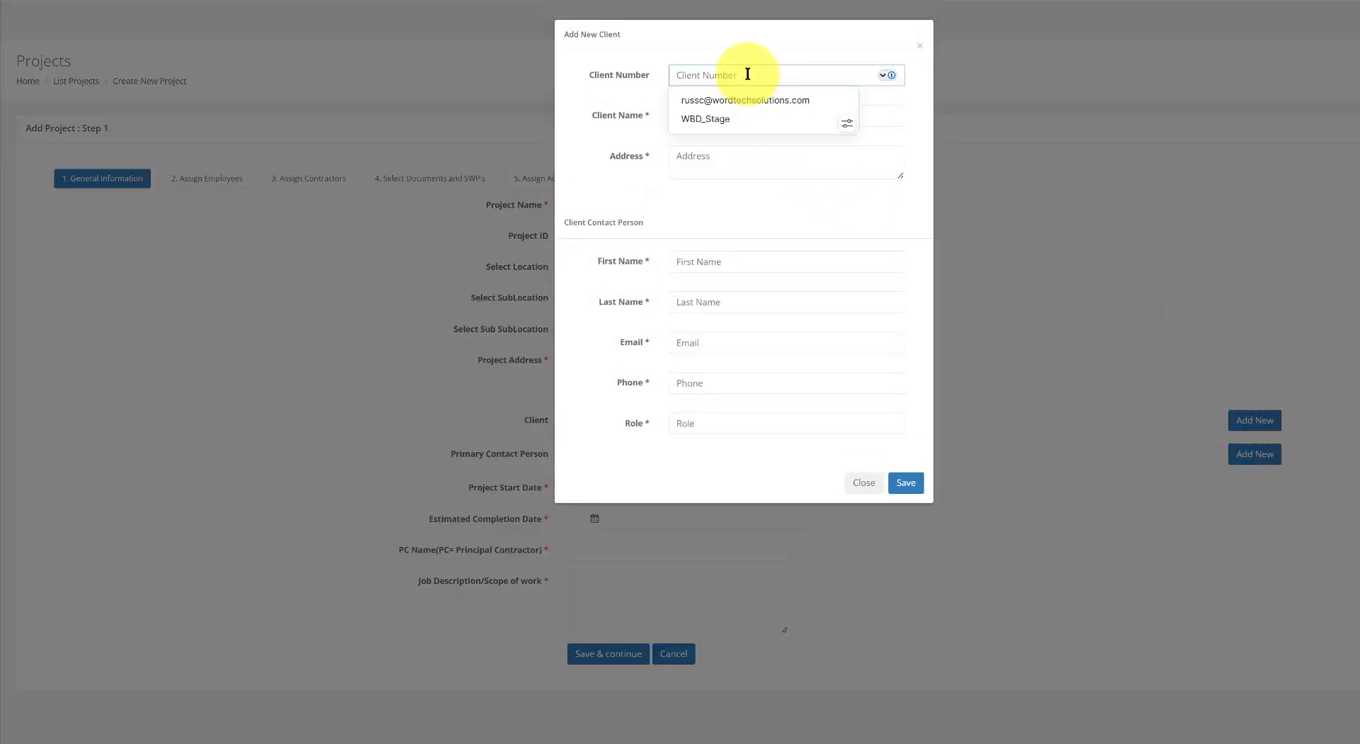
{"action": "type", "text": "0001"}
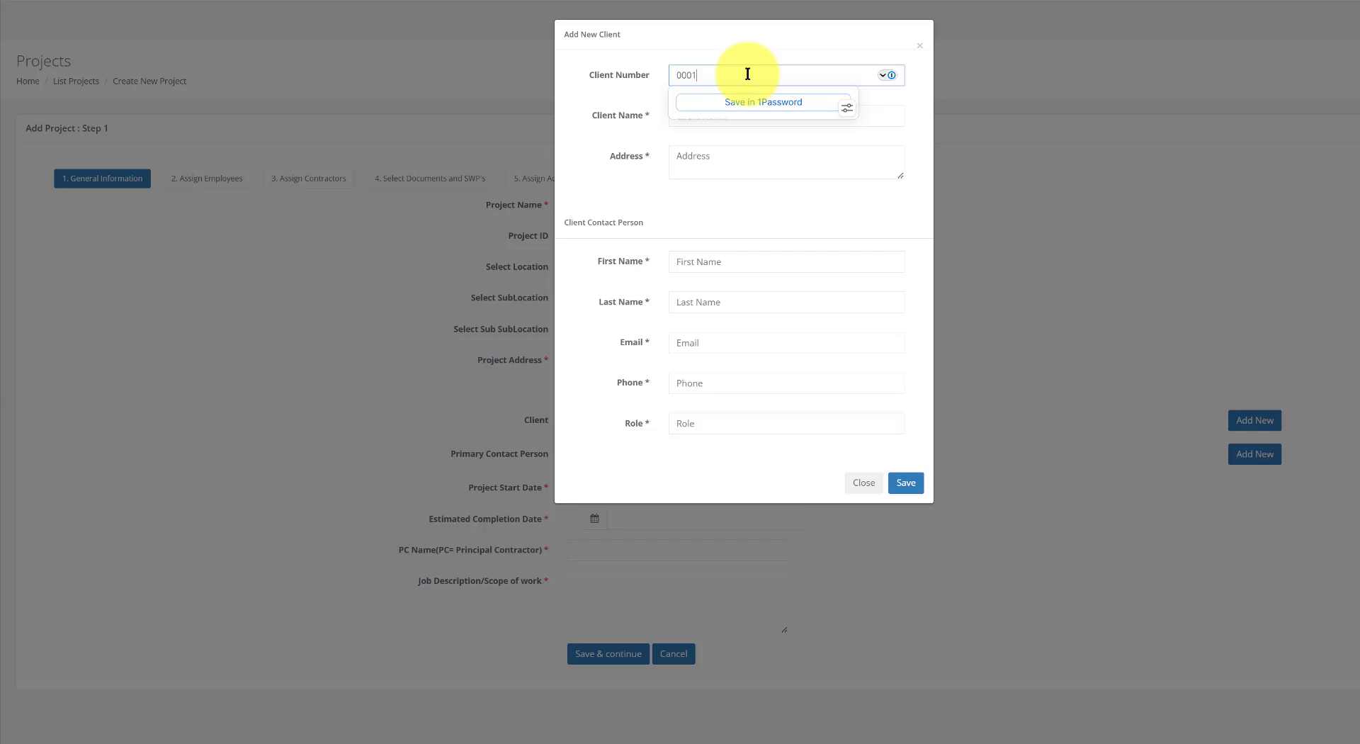
{"action": "key", "text": "Tab"}
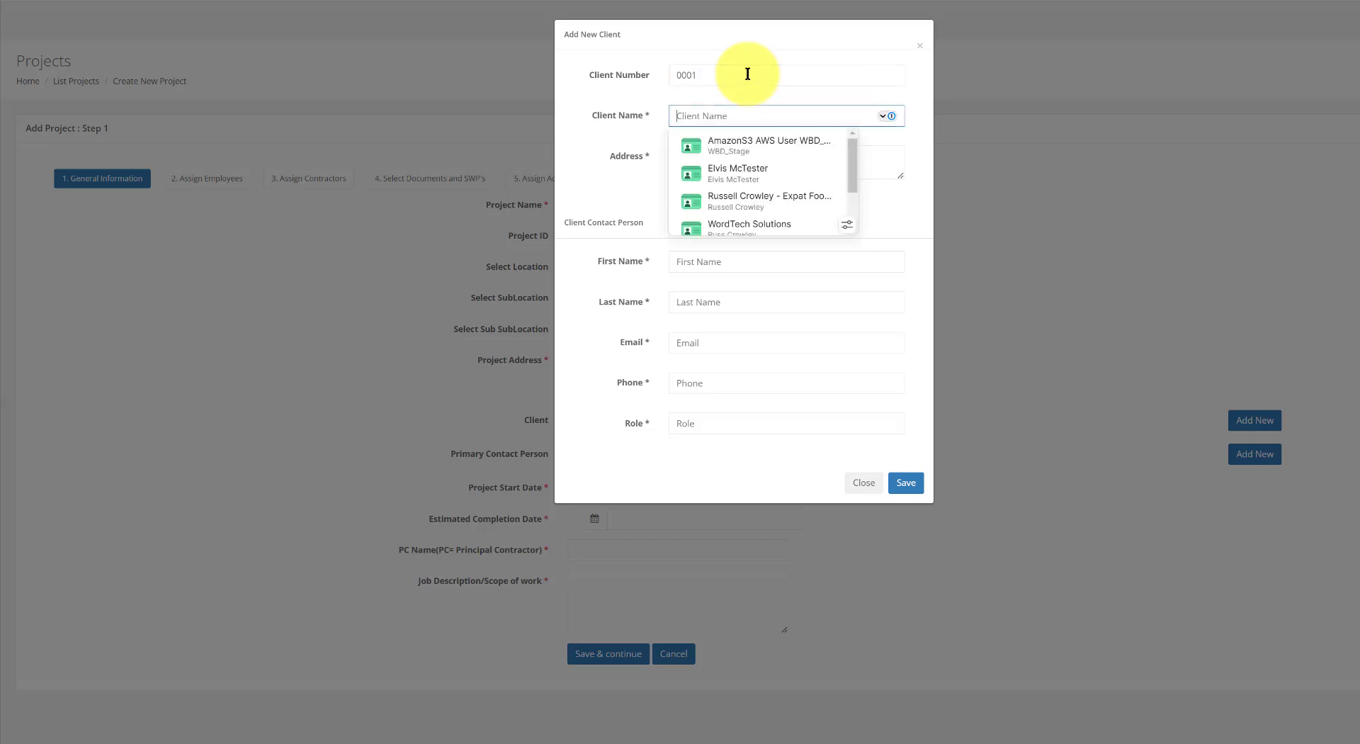
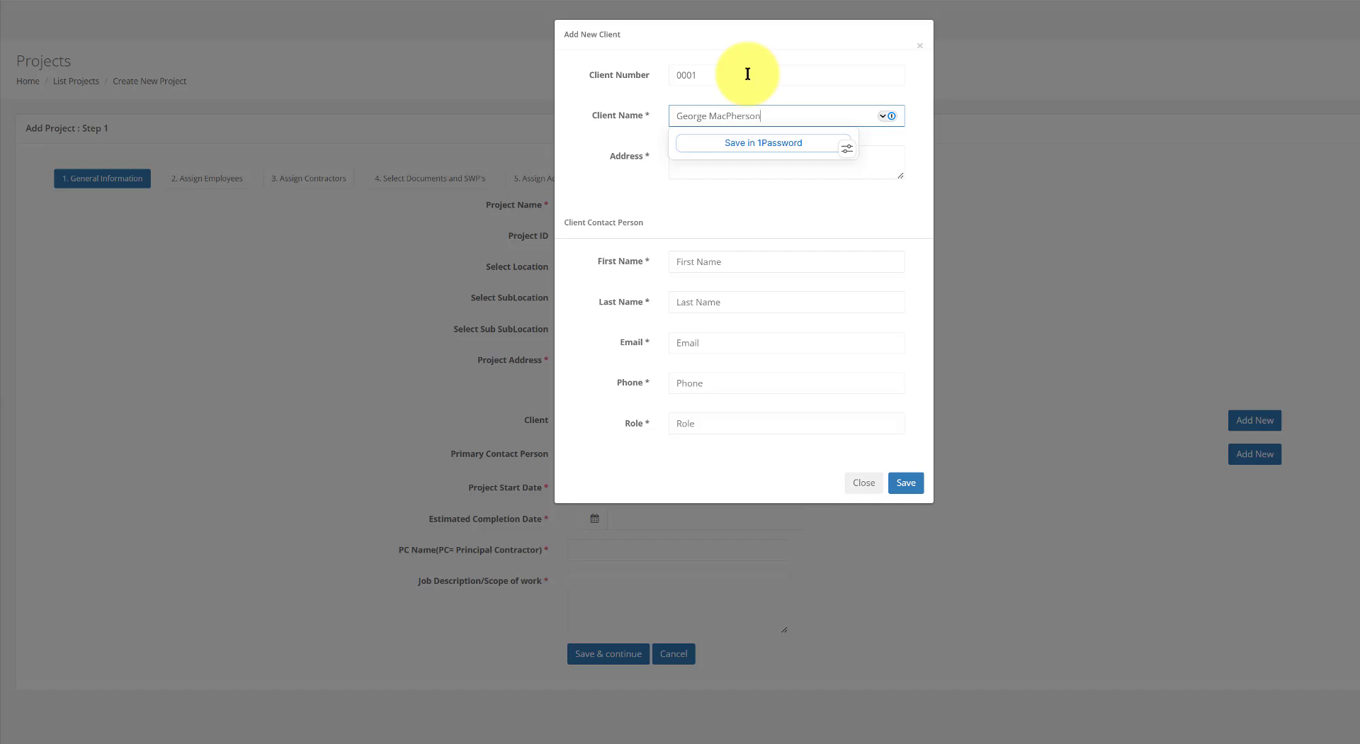
{"action": "key", "text": "Tab"}
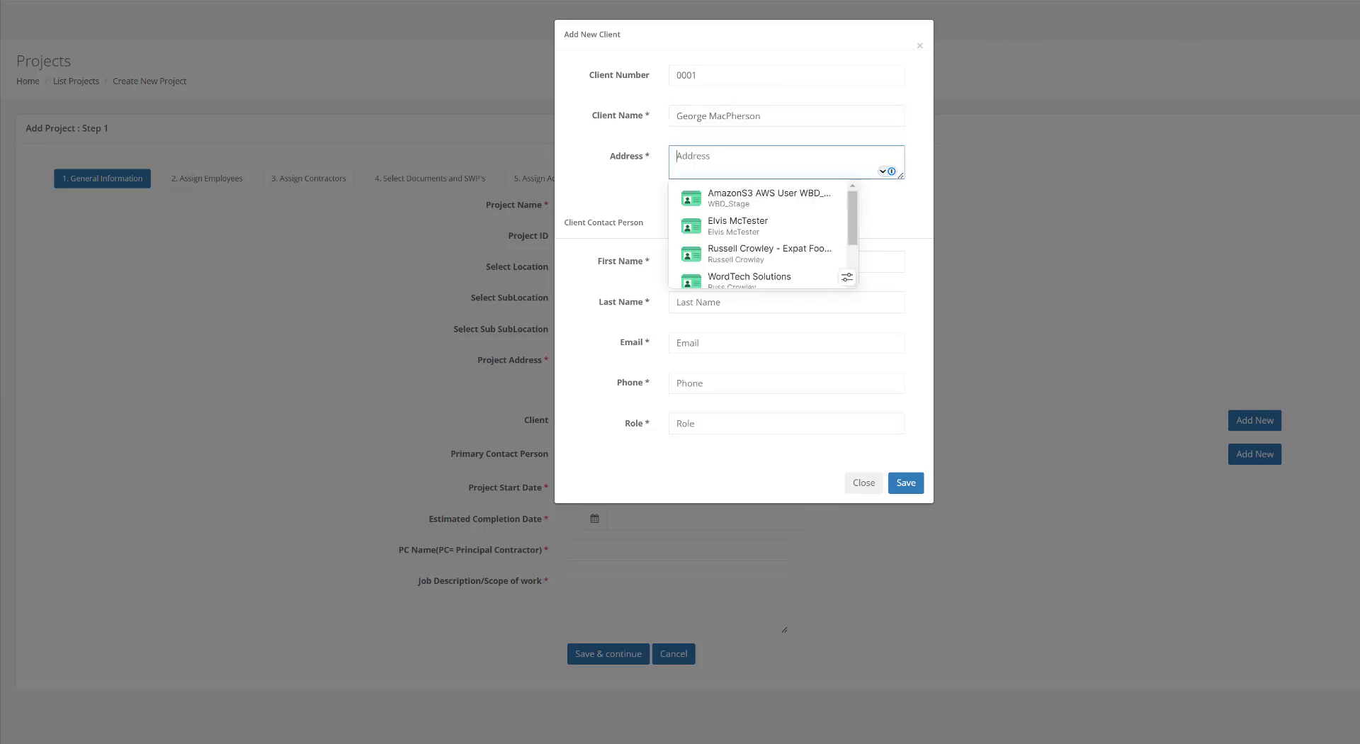
{"action": "left_click", "coordinate": [728, 158]}
{"action": "key", "text": "ctrl+v"}
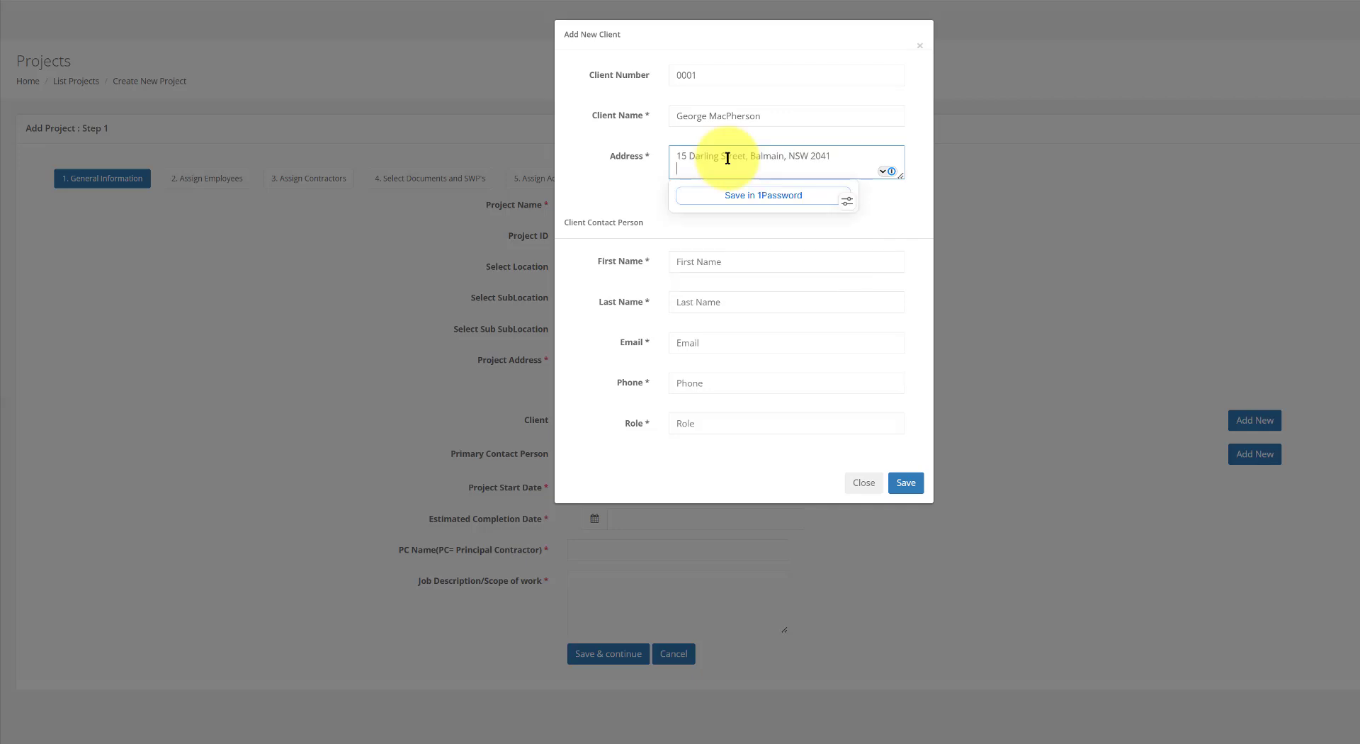
{"action": "left_click", "coordinate": [603, 166]}
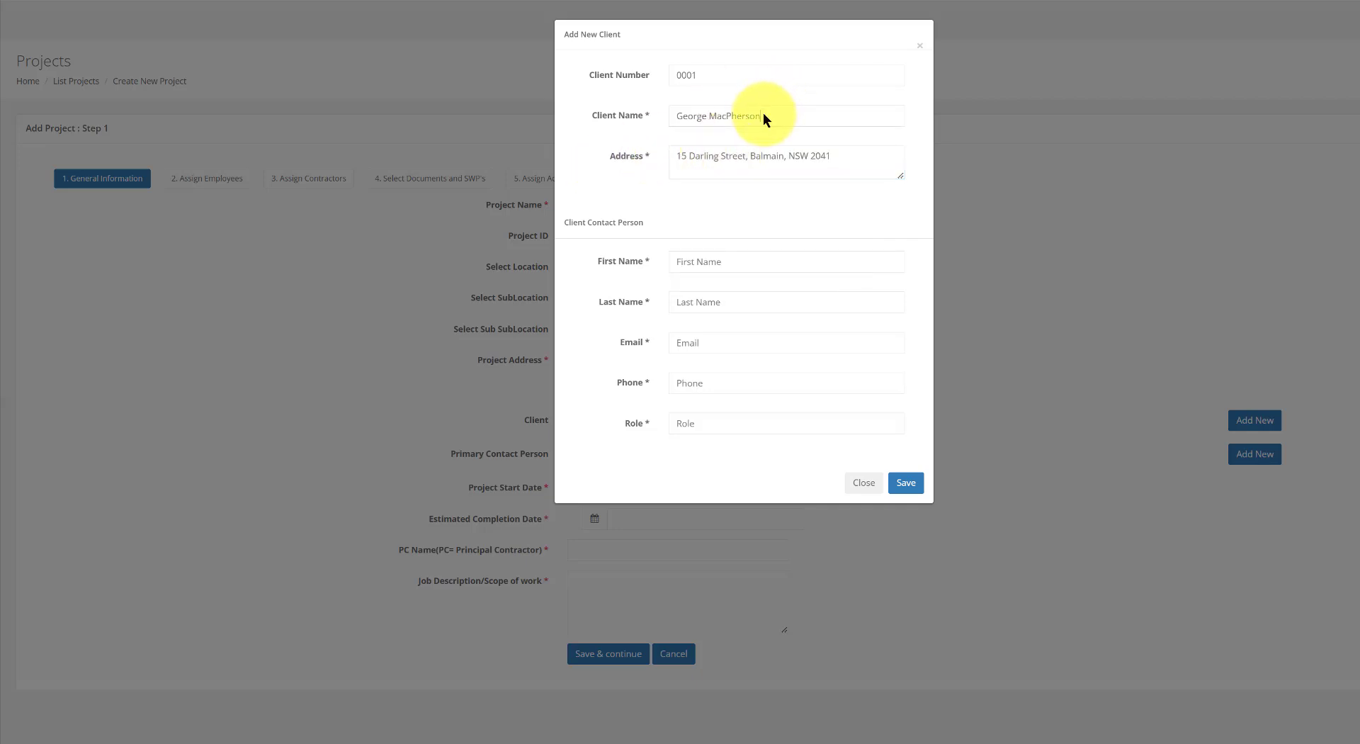
{"action": "left_click", "coordinate": [626, 116]}
Add the client's contact person with name, e-mail, phone and Owner role, then save
{"action": "left_click", "coordinate": [708, 261]}
{"action": "key", "text": "Tab"}
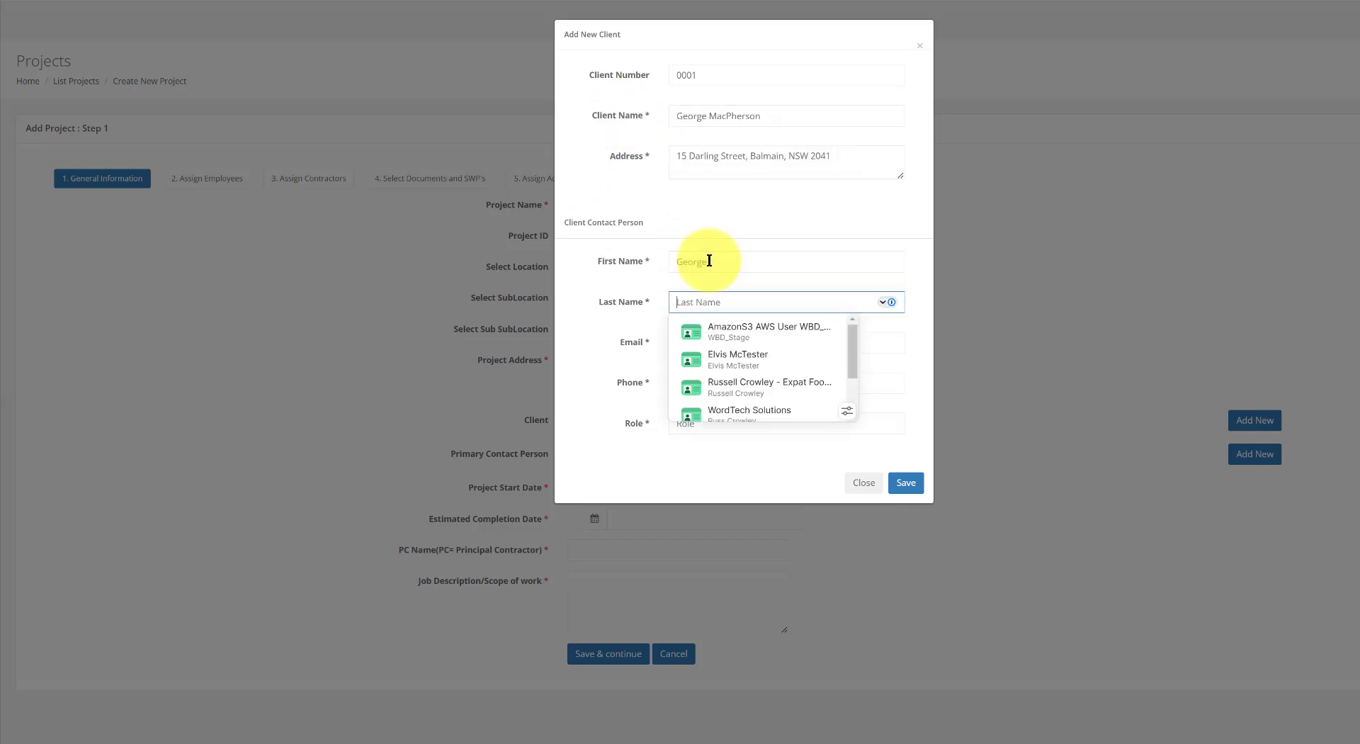
{"action": "left_click", "coordinate": [645, 341]}
{"action": "key", "text": "Tab"}
{"action": "left_click", "coordinate": [795, 419]}
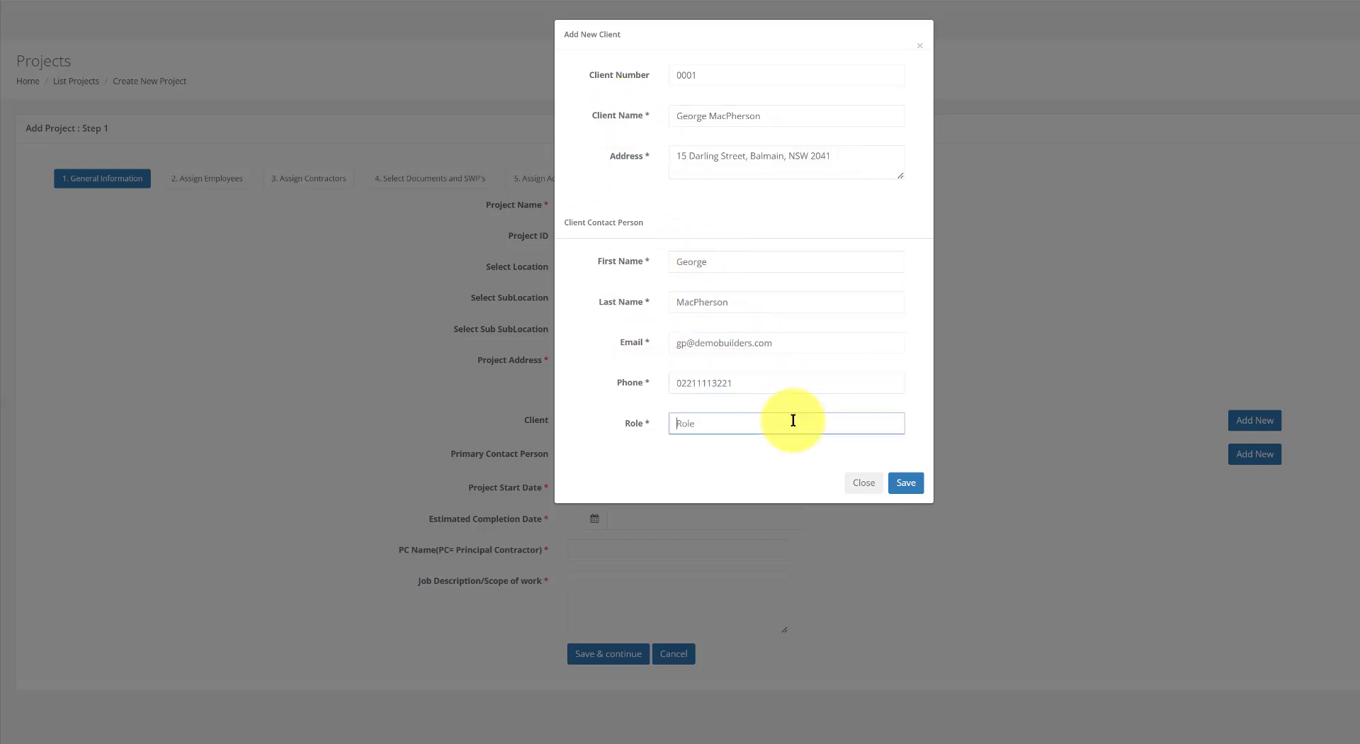
{"action": "type", "text": "Owner"}
{"action": "left_click", "coordinate": [795, 115]}
{"action": "type", "text": "Ltd"}
{"action": "left_click", "coordinate": [906, 482]}
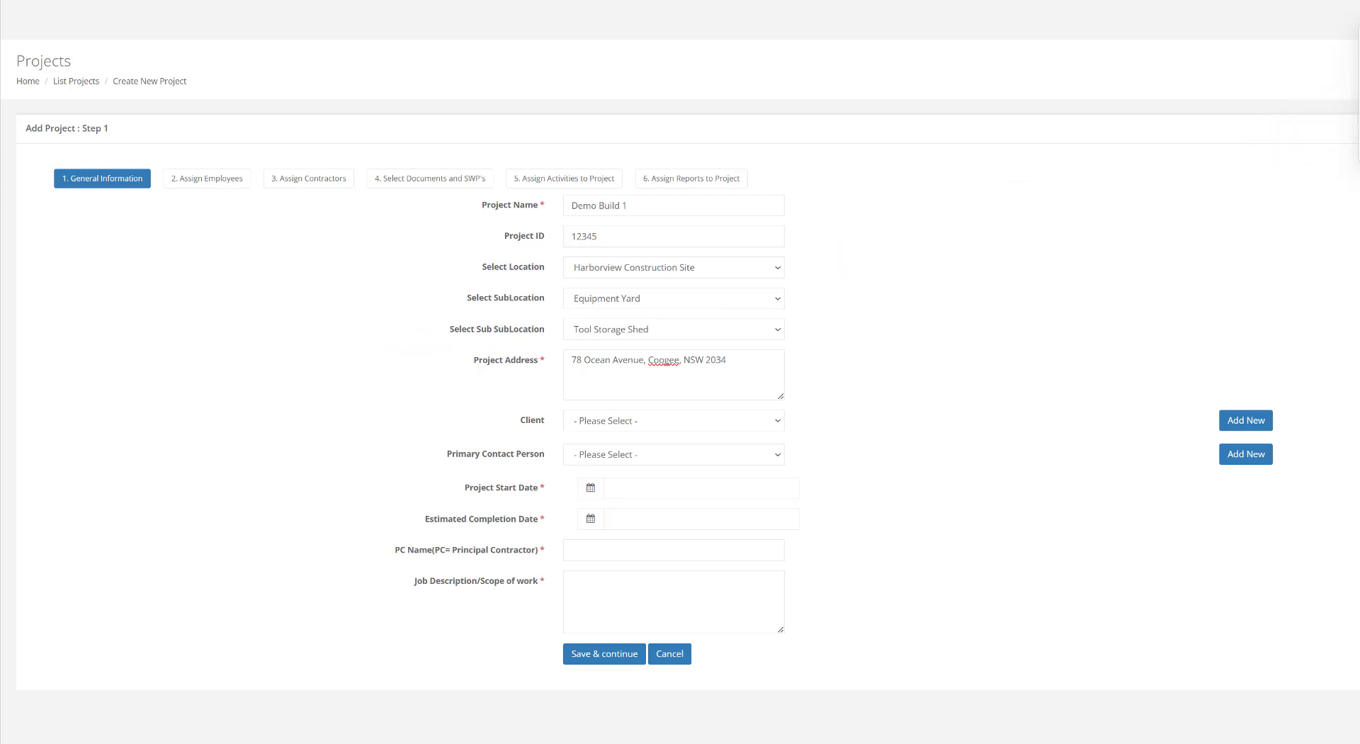
Select the new client and its contact person for the project
{"action": "left_click", "coordinate": [716, 422]}
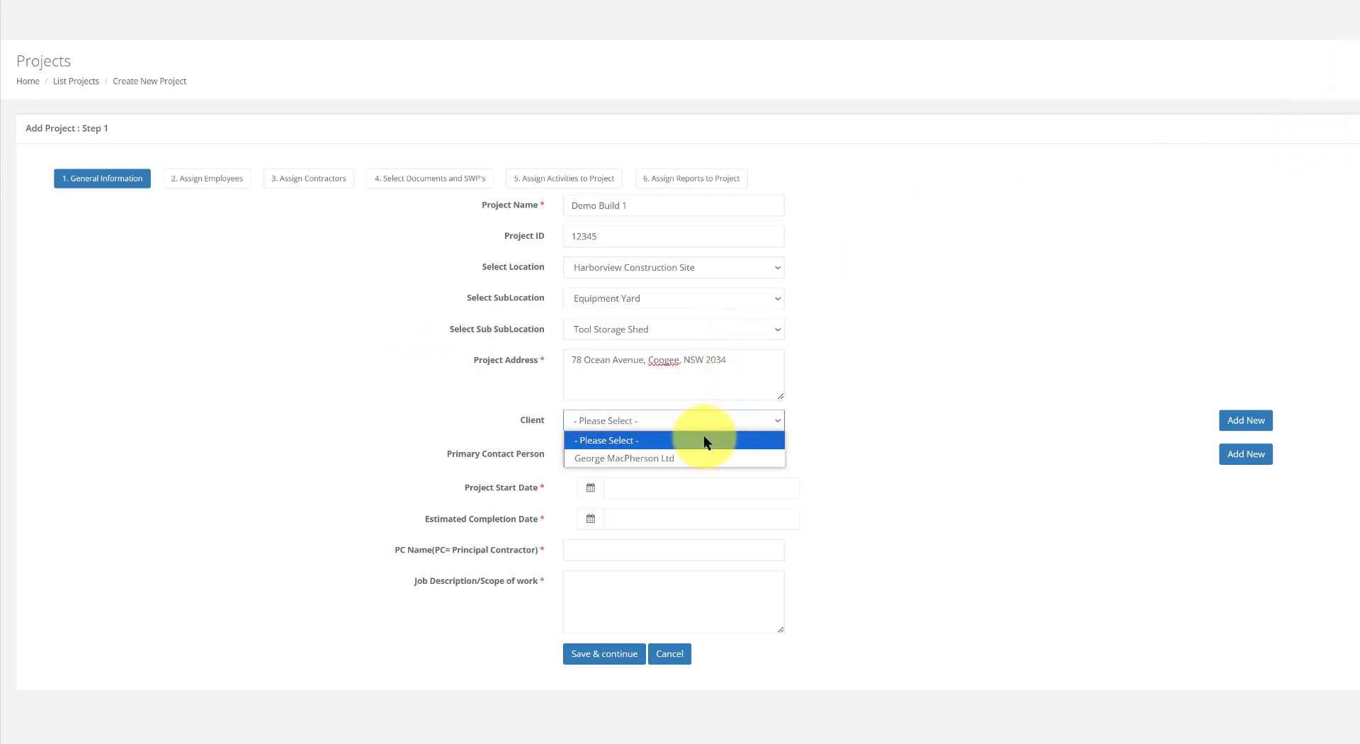
{"action": "left_click", "coordinate": [700, 454]}
{"action": "left_click", "coordinate": [711, 452]}
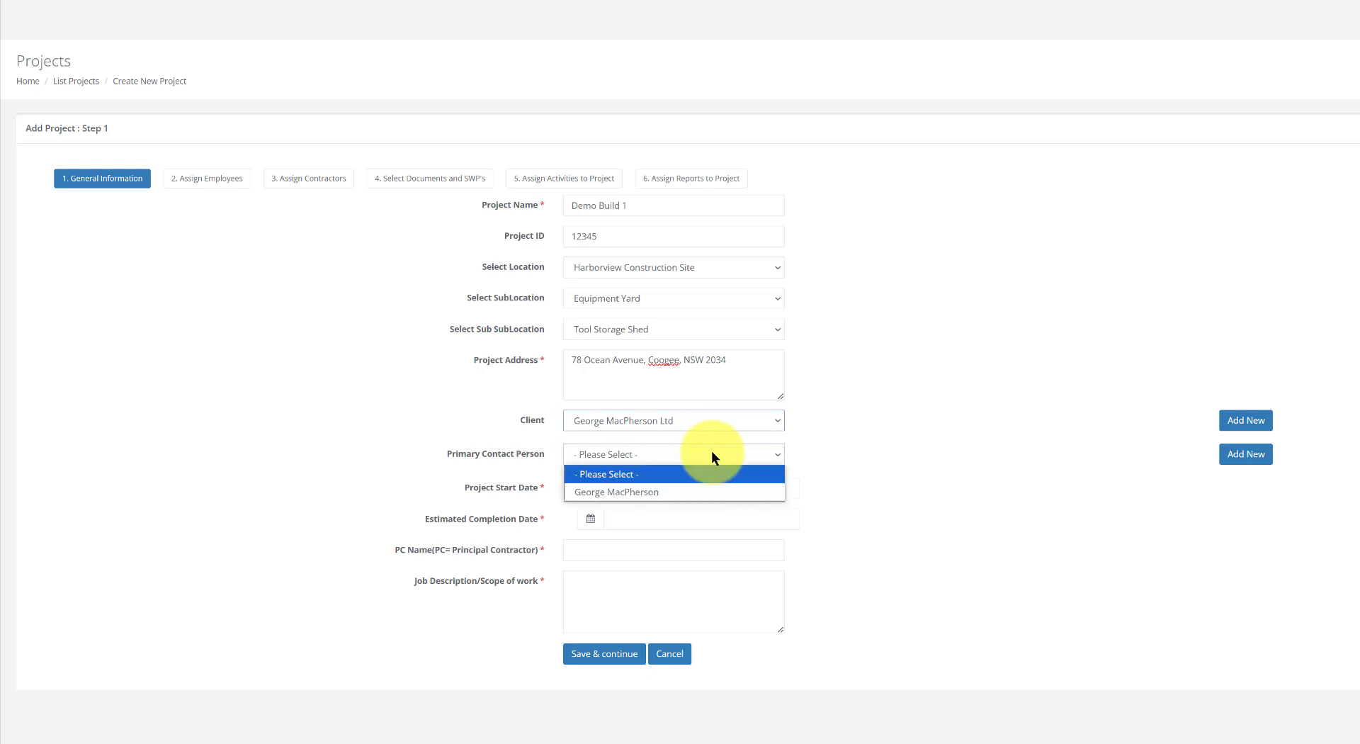
{"action": "left_click", "coordinate": [700, 487]}
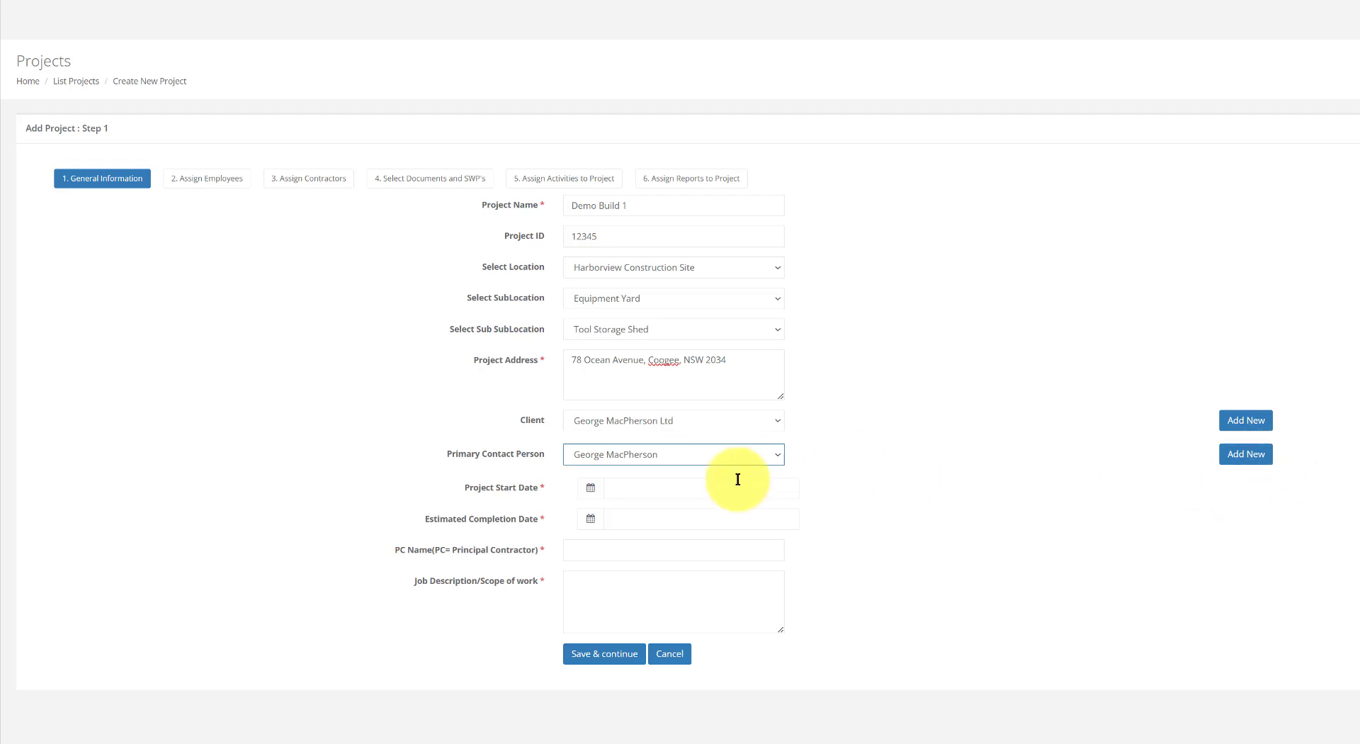
Set the start date to 20 January 2025 and the completion date to 31 December 2025
{"action": "left_click", "coordinate": [651, 488]}
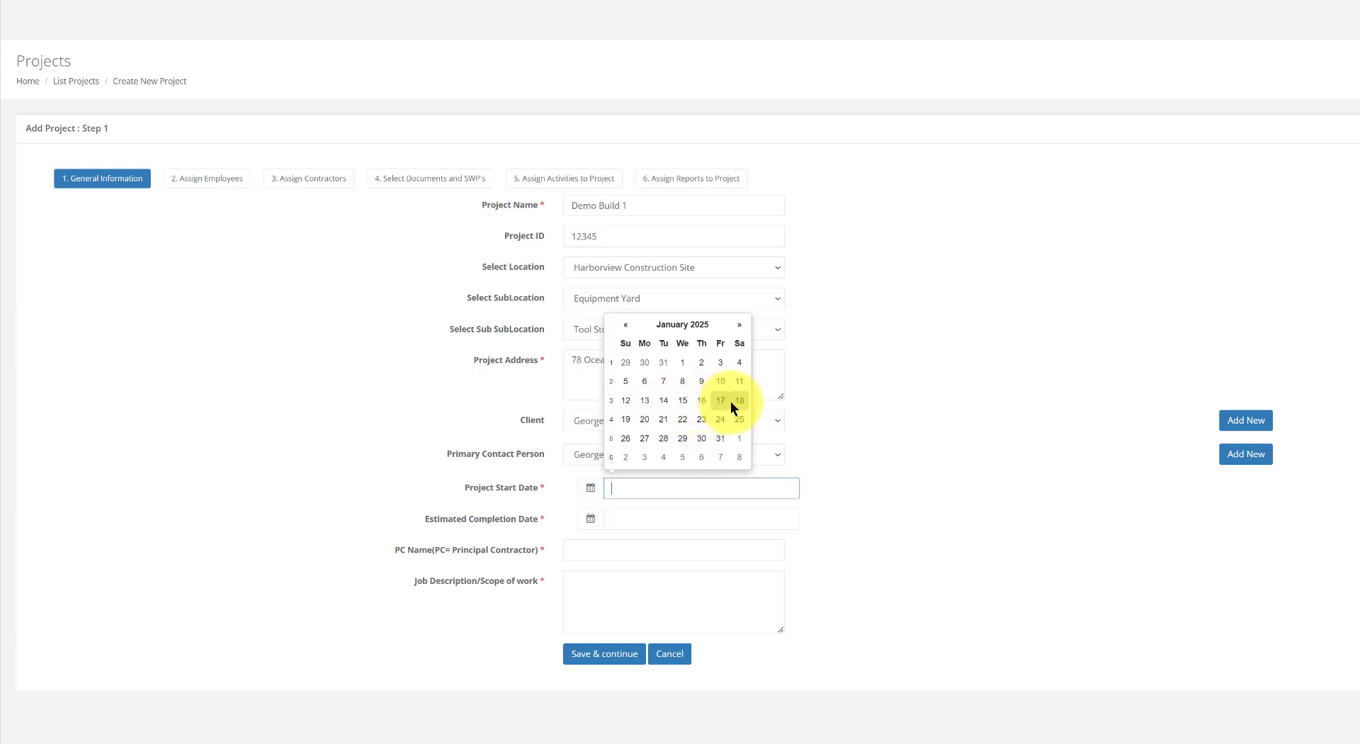
{"action": "left_click", "coordinate": [646, 421]}
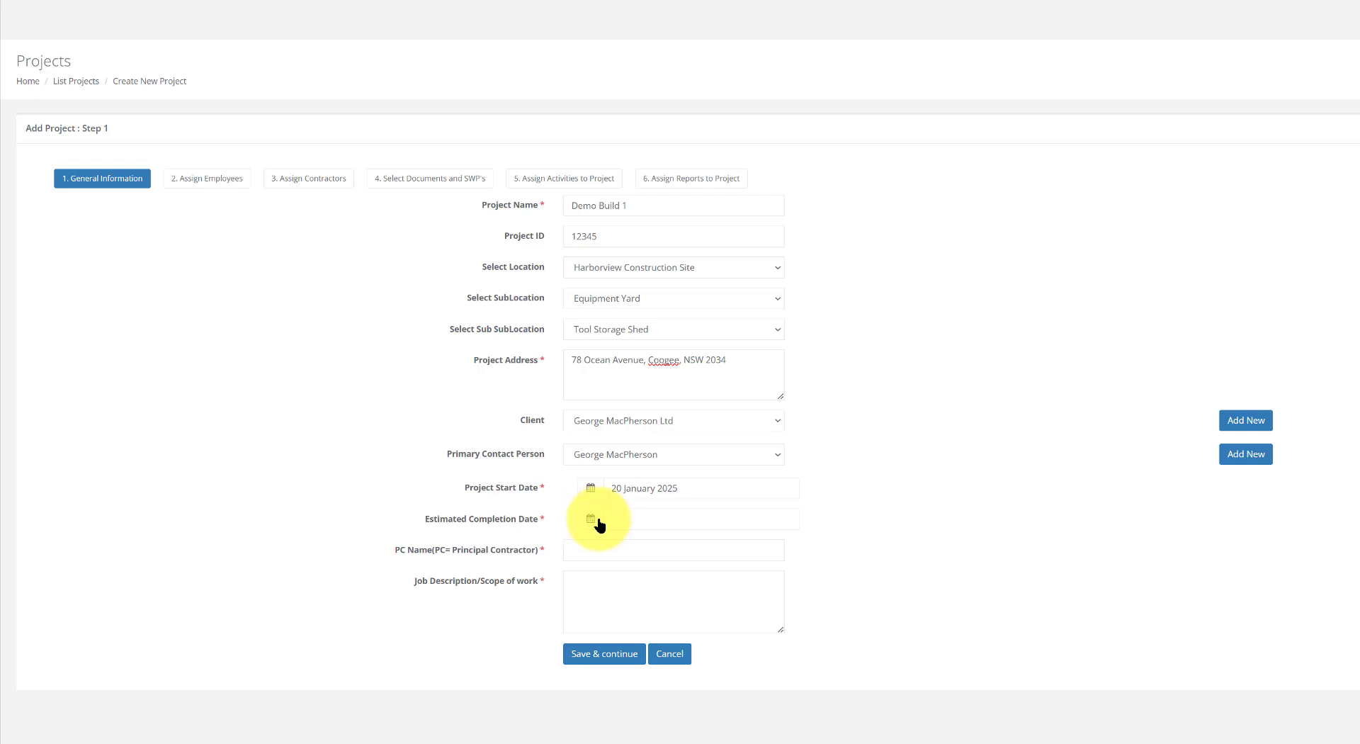
{"action": "left_click", "coordinate": [623, 519]}
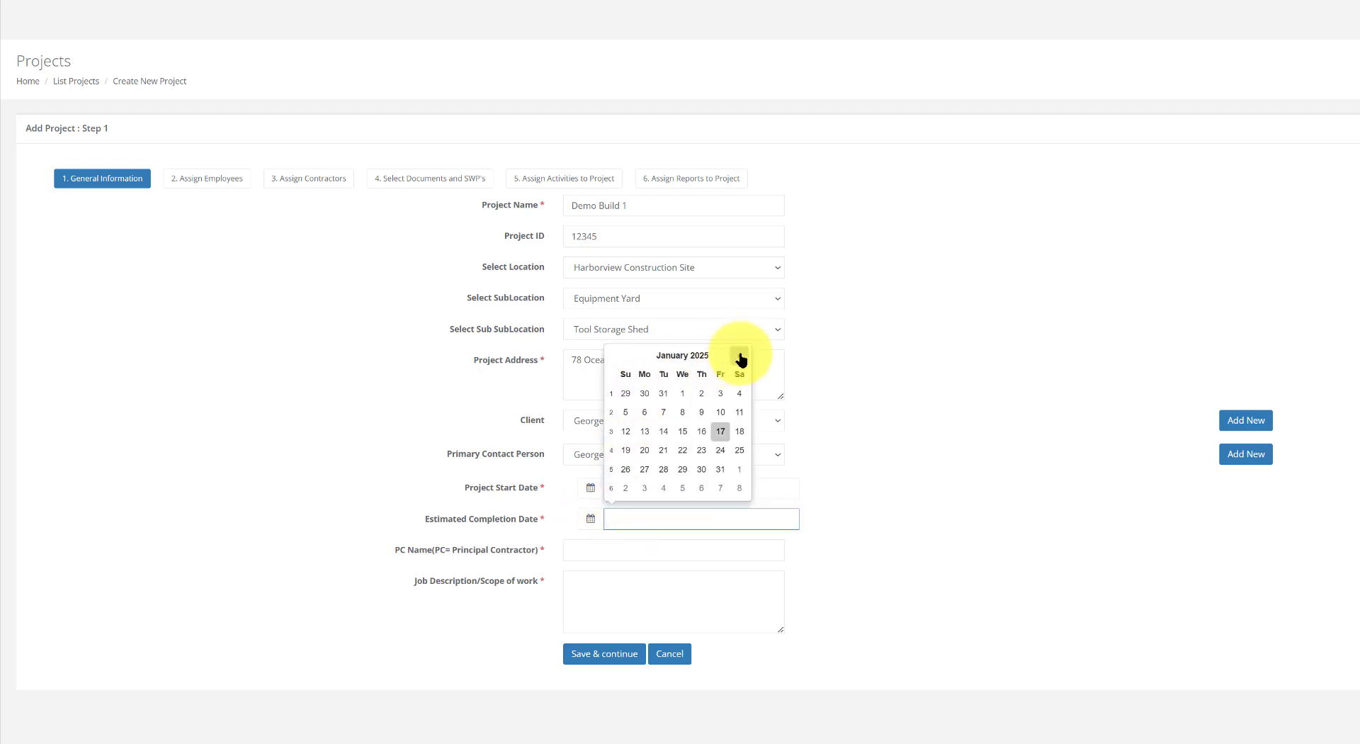
{"action": "left_click", "coordinate": [738, 356]}
{"action": "left_click", "coordinate": [740, 357]}
{"action": "left_click", "coordinate": [742, 356]}
{"action": "left_click", "coordinate": [742, 356]}
{"action": "left_click", "coordinate": [742, 356]}
{"action": "left_click", "coordinate": [742, 357]}
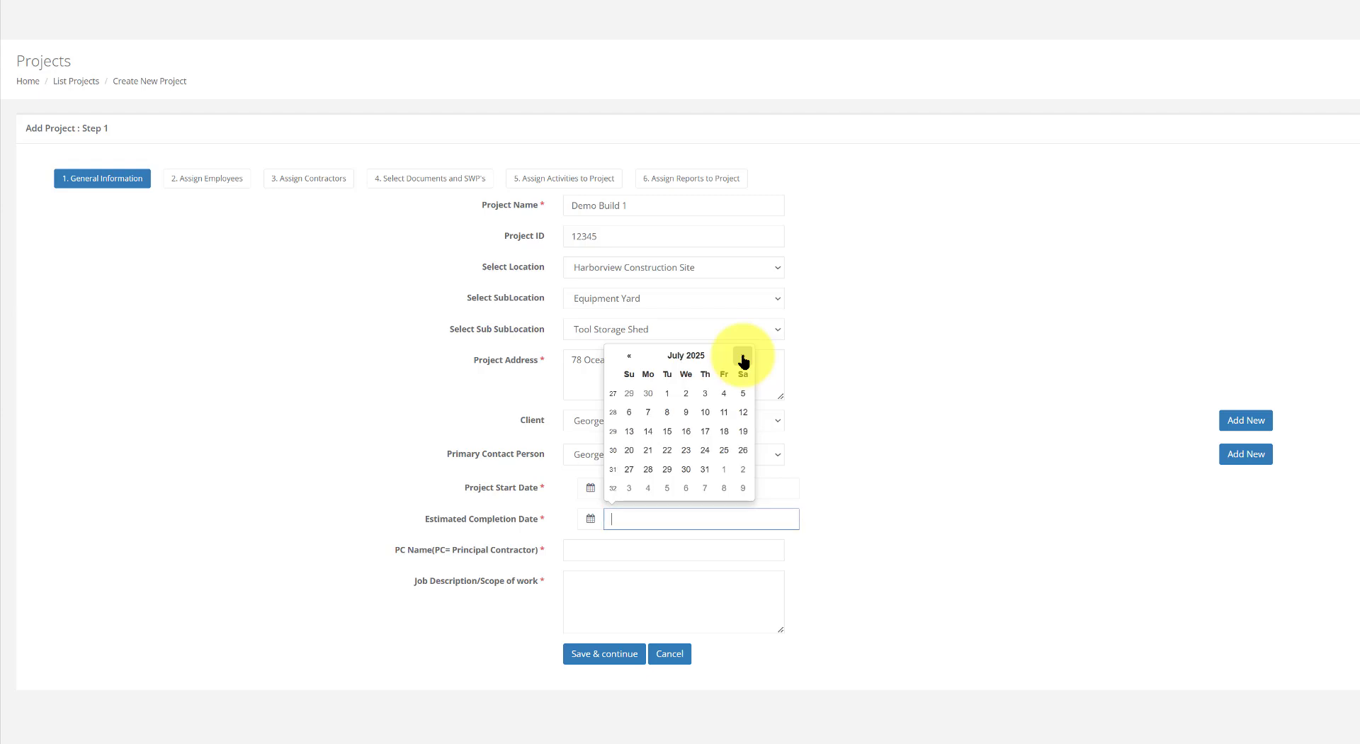
{"action": "left_click", "coordinate": [743, 356]}
{"action": "left_click", "coordinate": [742, 356]}
{"action": "left_click", "coordinate": [742, 356]}
{"action": "left_click", "coordinate": [743, 356]}
{"action": "left_click", "coordinate": [743, 356]}
{"action": "left_click", "coordinate": [742, 356]}
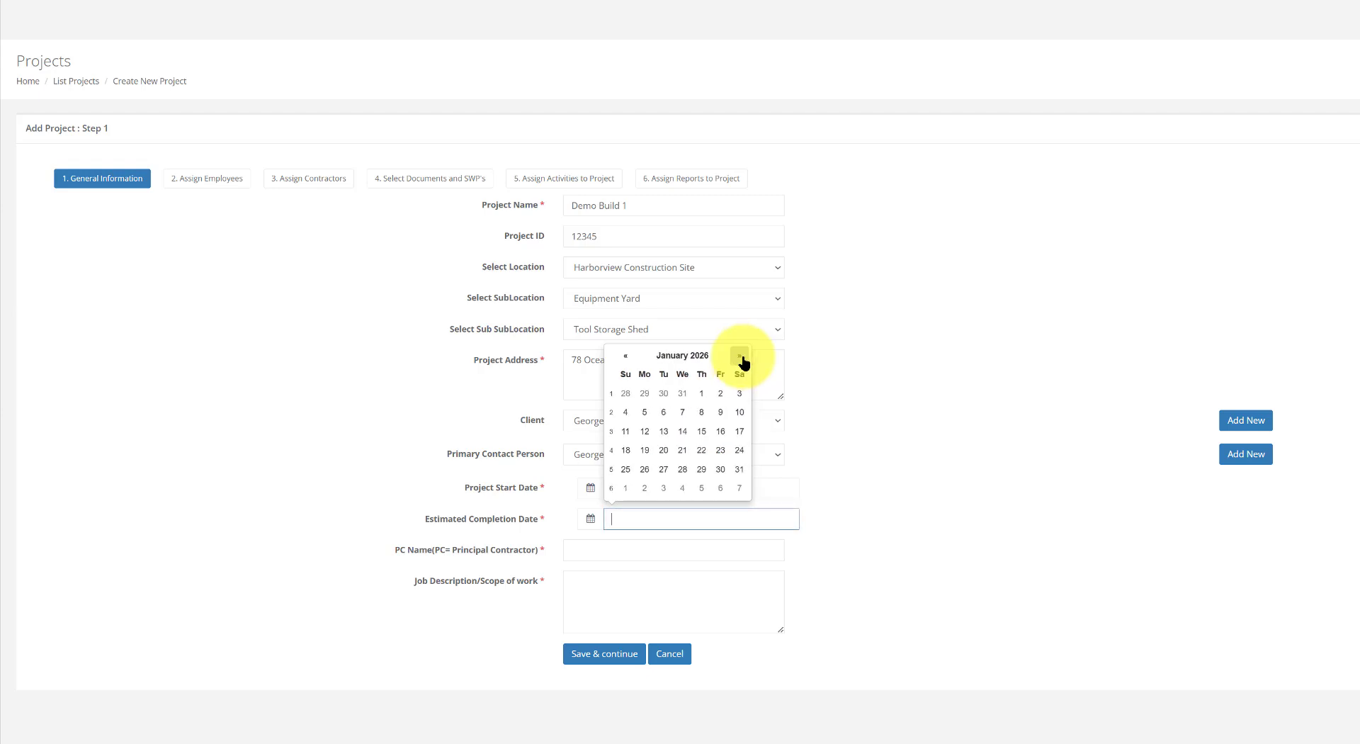
{"action": "left_click", "coordinate": [681, 394]}
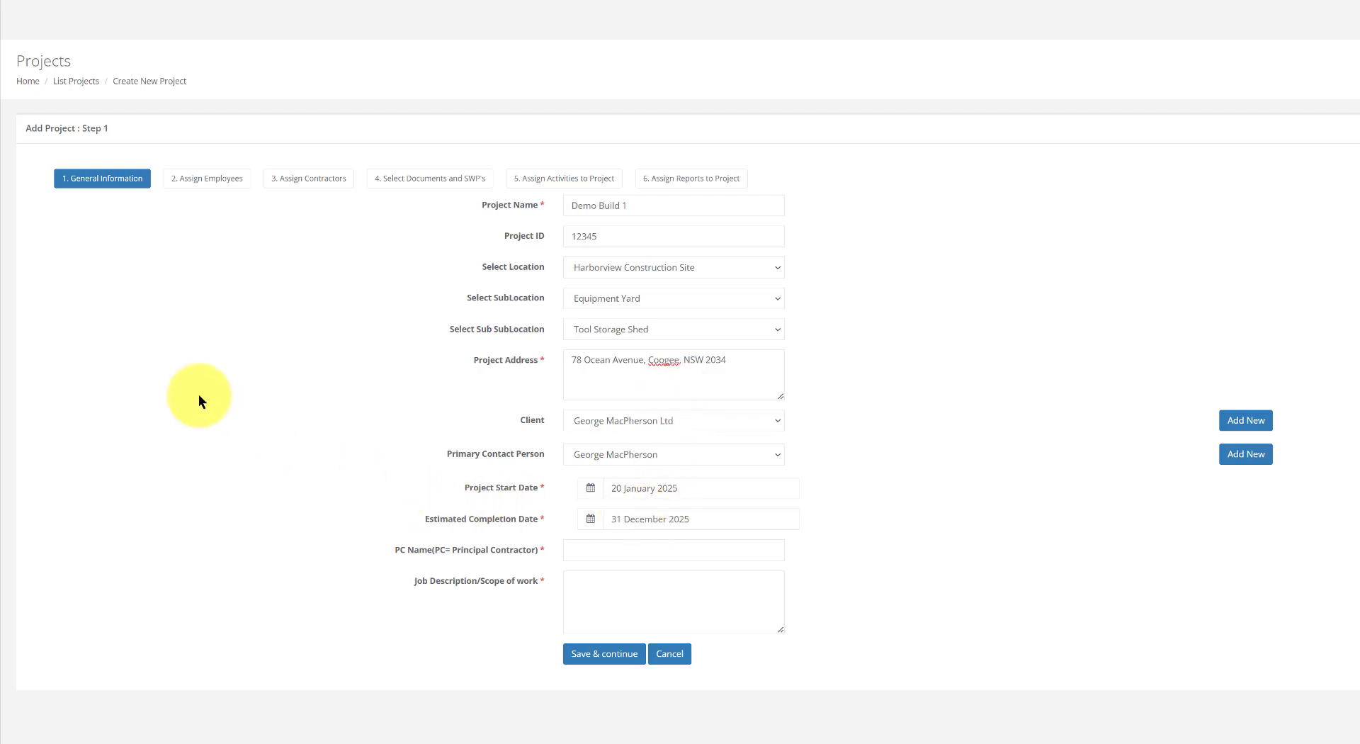
{"action": "scroll", "coordinate": [510, 452], "scroll_direction": "down", "scroll_amount": 2}
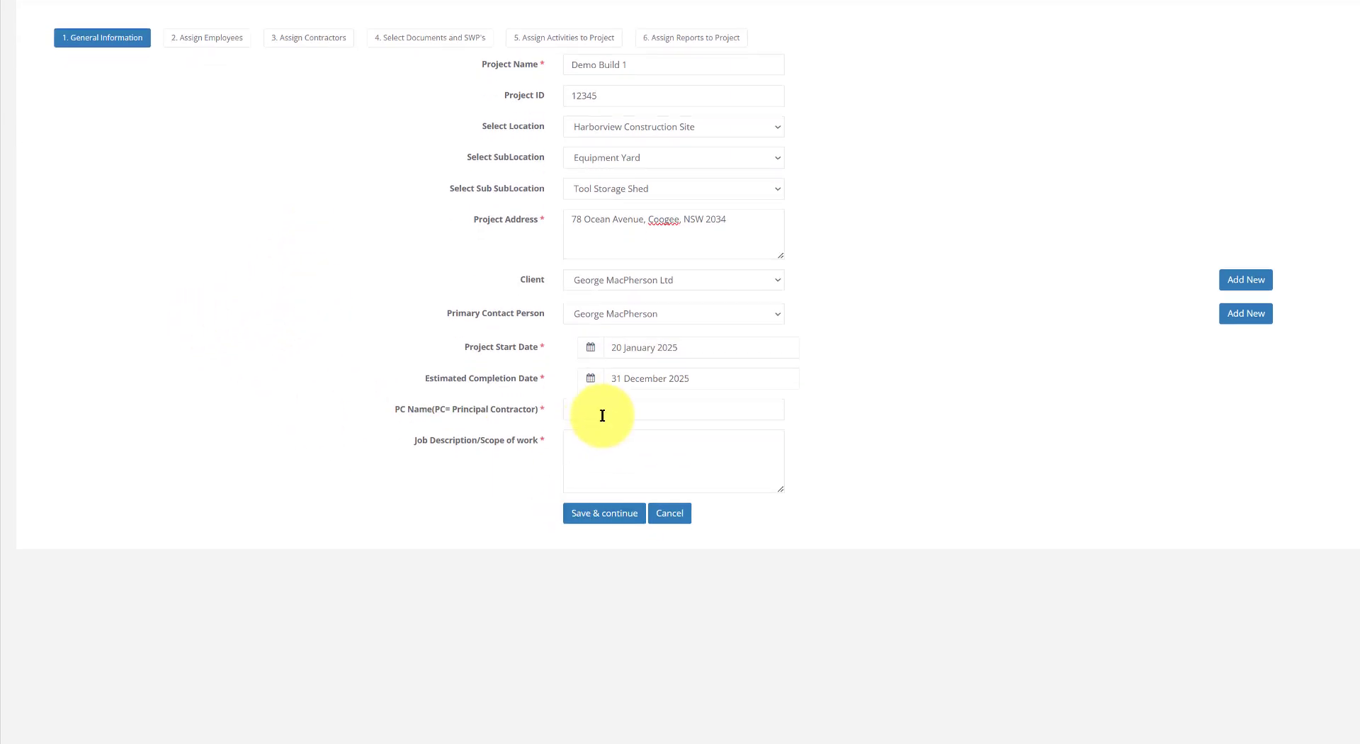
Paste in the principal contractor name and the scope-of-work job description
{"action": "left_click", "coordinate": [608, 408]}
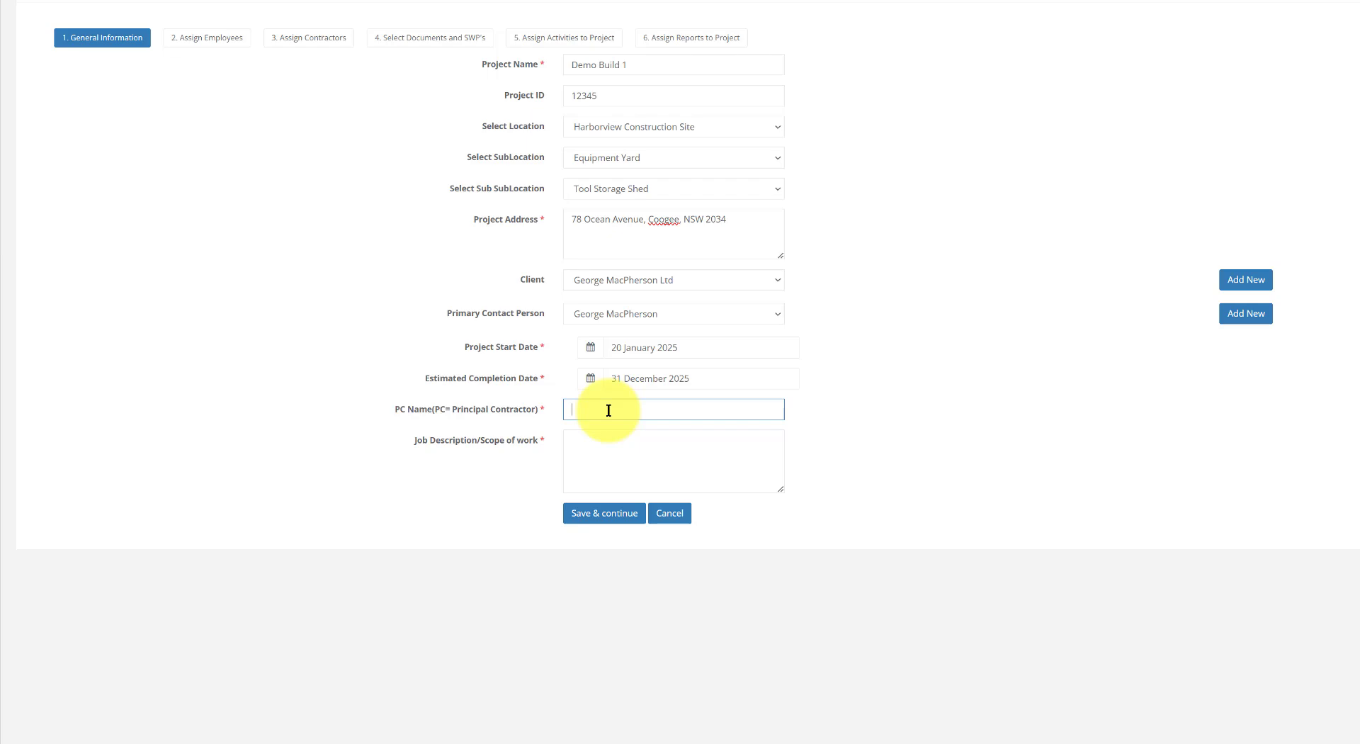
{"action": "type", "text": "Skyline Construction Group Pty Ltd"}
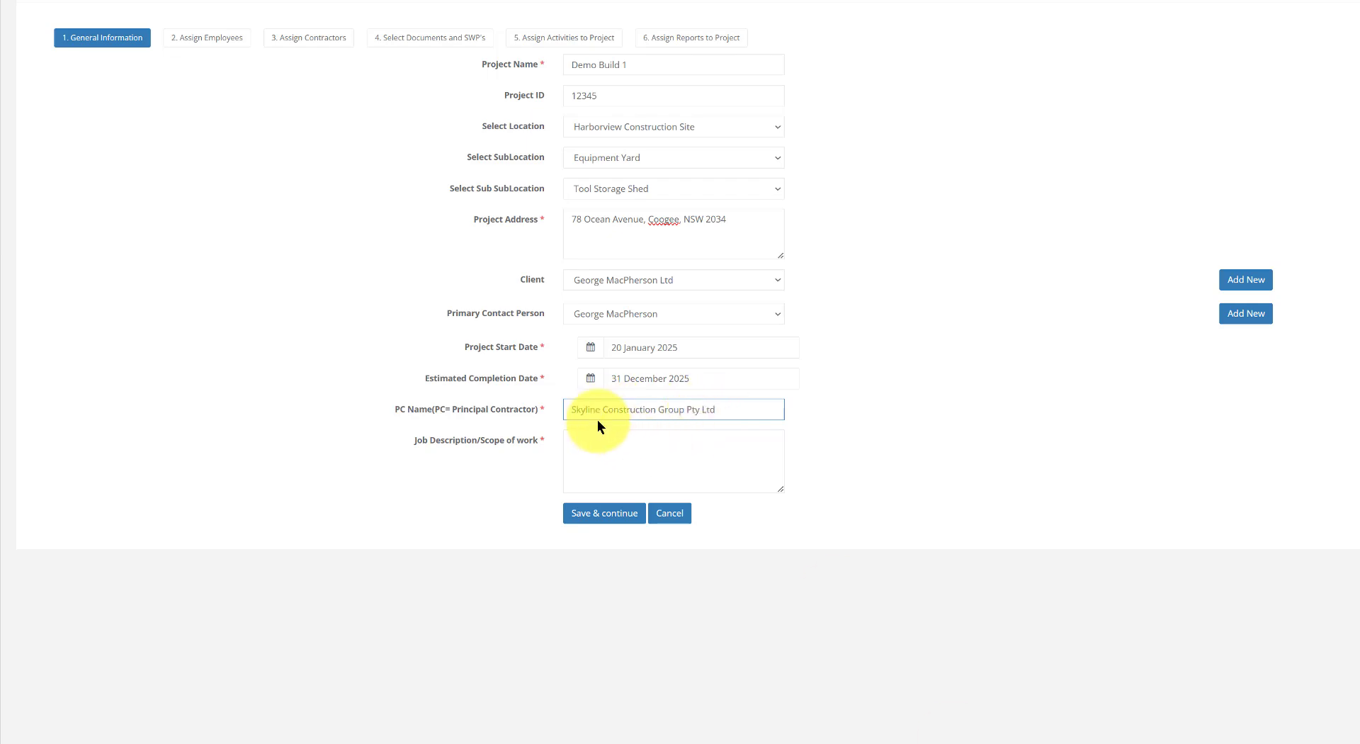
{"action": "left_click", "coordinate": [579, 439]}
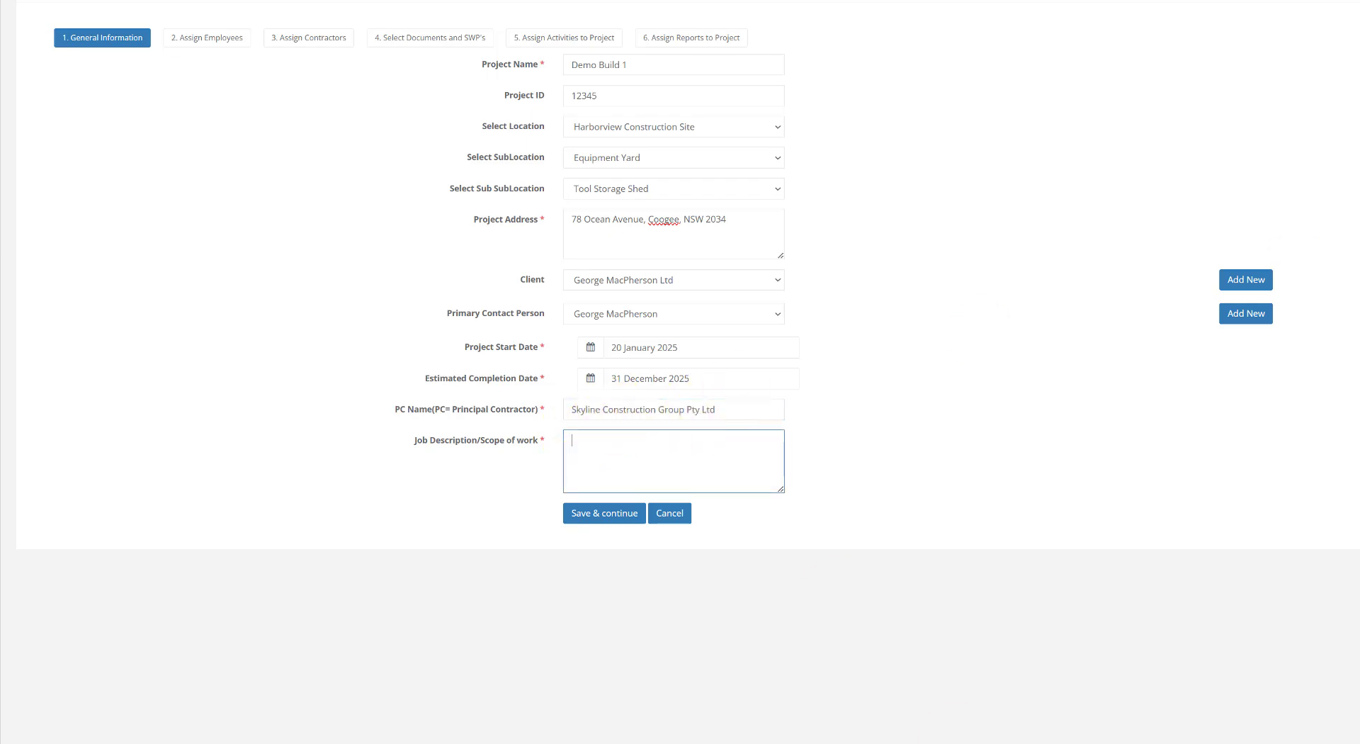
{"action": "key", "text": "alt+Tab"}
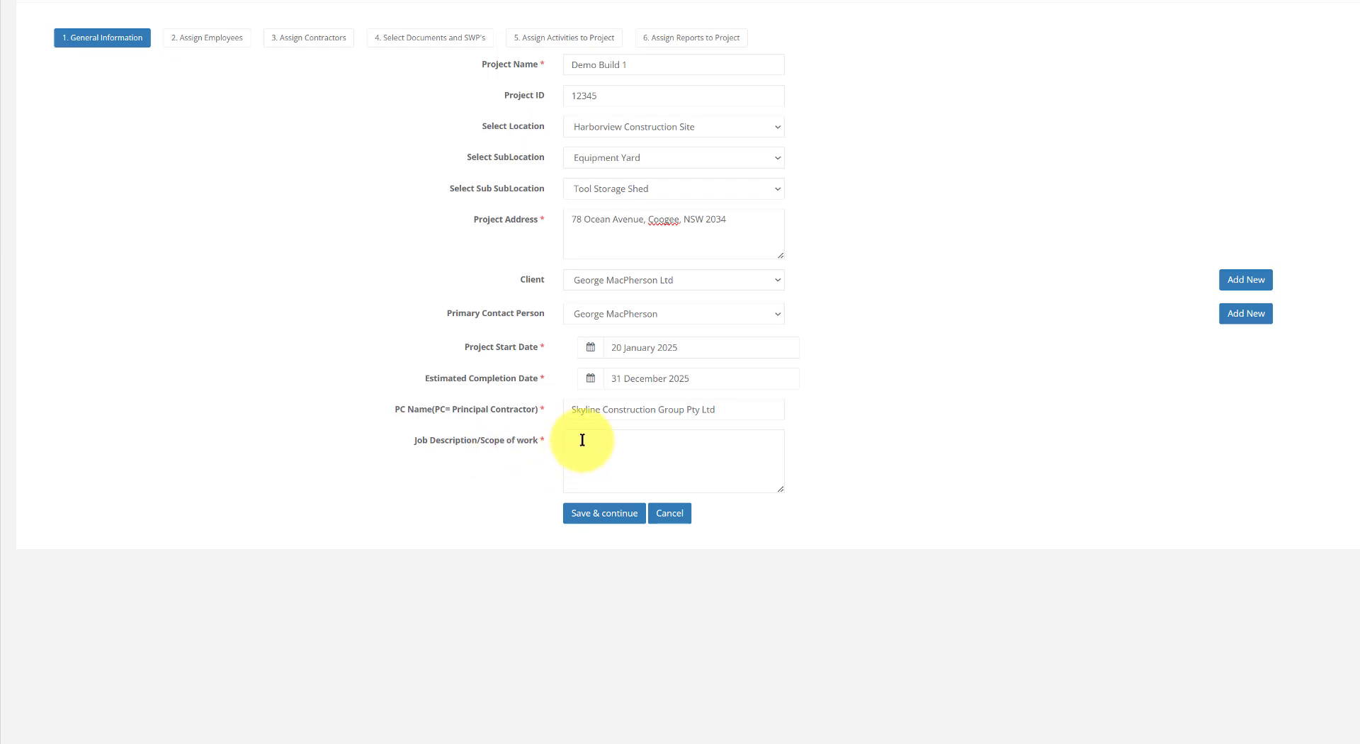
{"action": "left_click", "coordinate": [646, 440]}
{"action": "key", "text": "ctrl+v"}
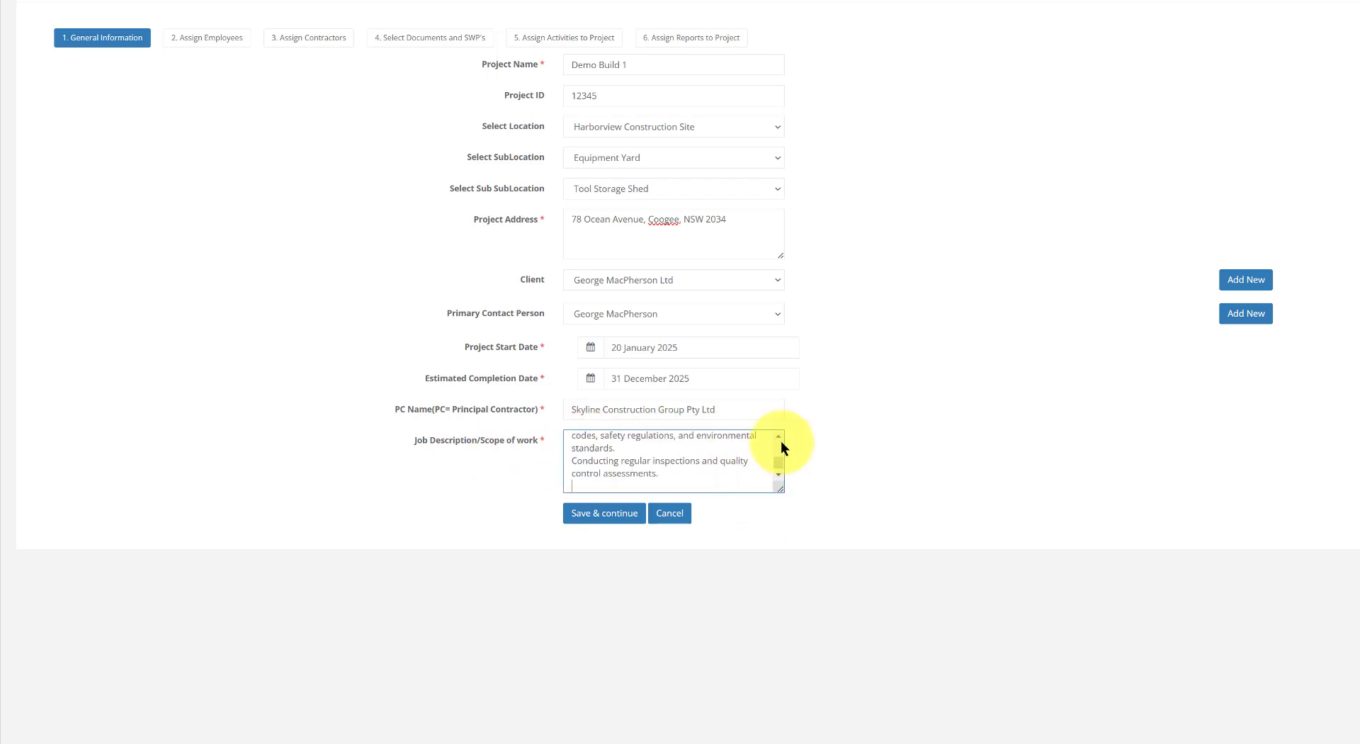
Delete the 'Project Overview:' heading so the description starts 'The Harborview Business Tower', then save
{"action": "left_click_drag", "start_coordinate": [777, 466], "coordinate": [779, 440]}
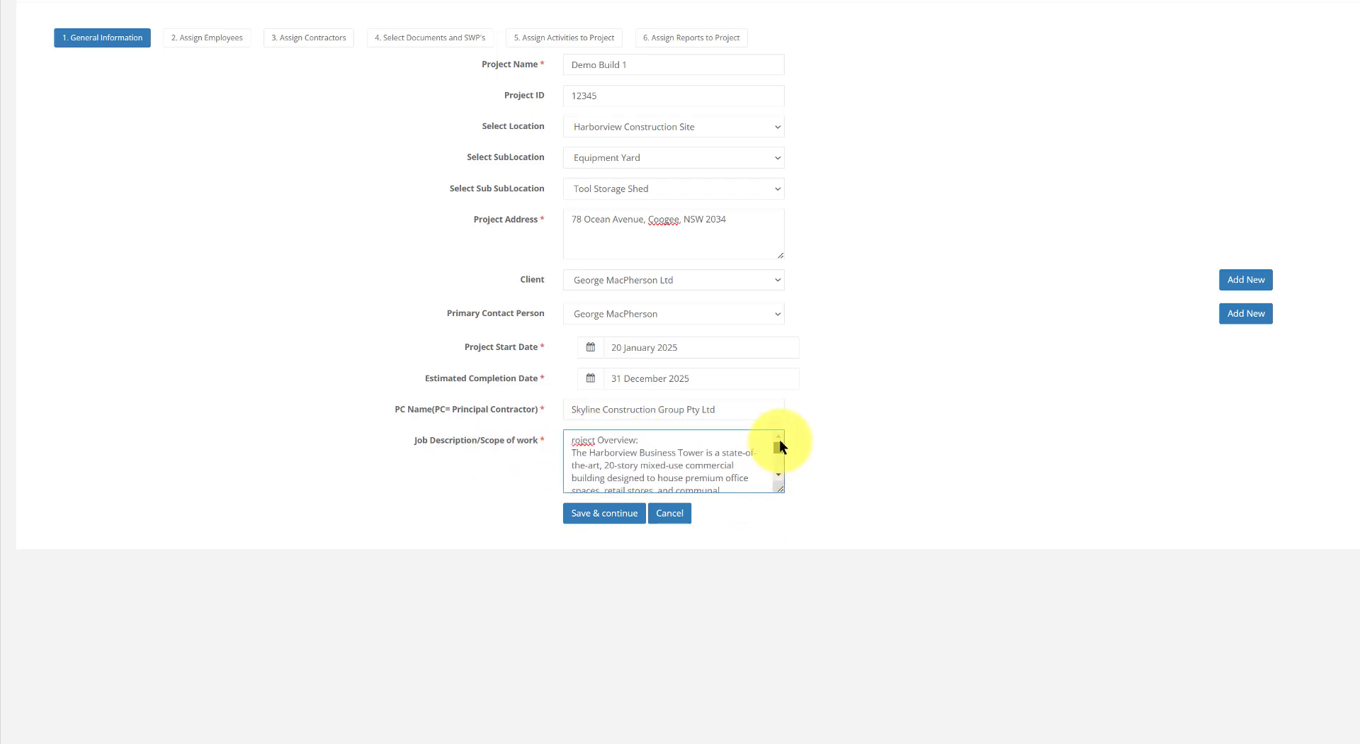
{"action": "left_click", "coordinate": [572, 442]}
{"action": "key", "text": "Delete"}
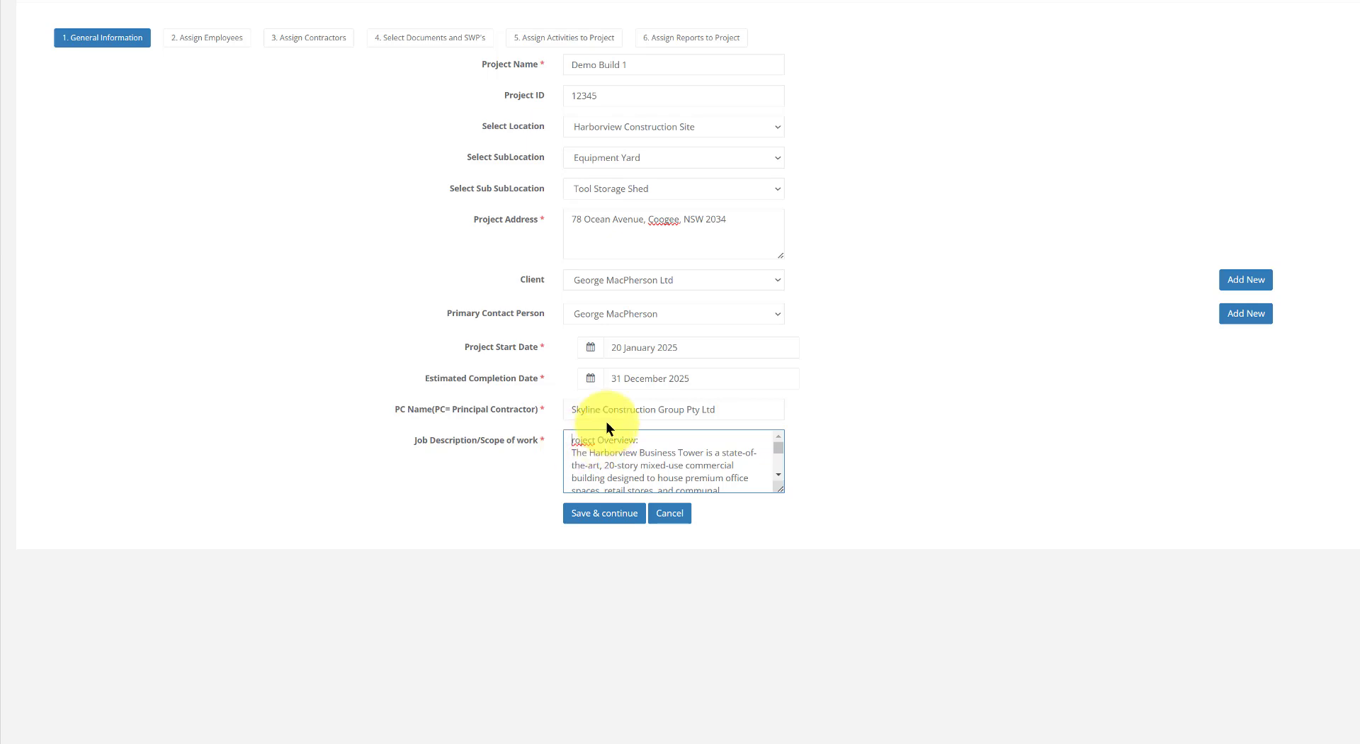
{"action": "key", "text": "Delete"}
{"action": "key", "text": "Delete"}
{"action": "key", "text": "Delete"}
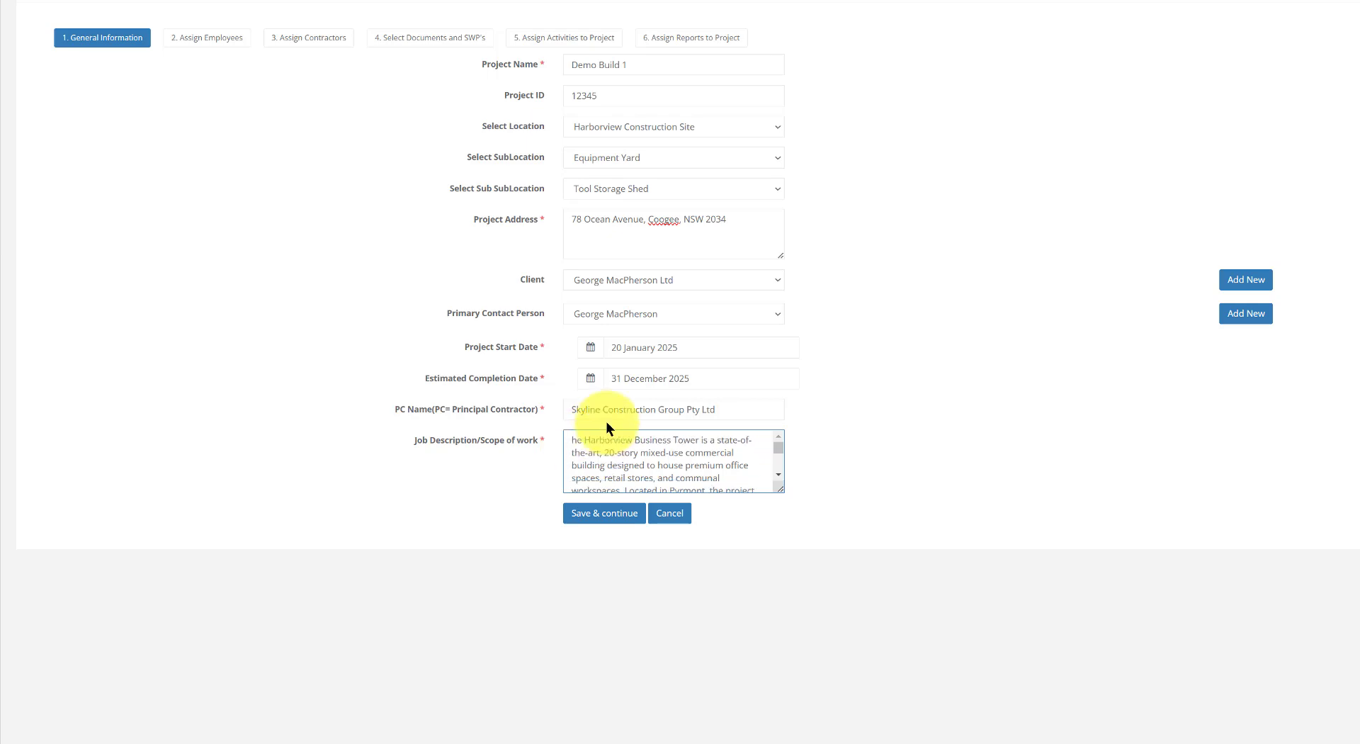
{"action": "type", "text": "T"}
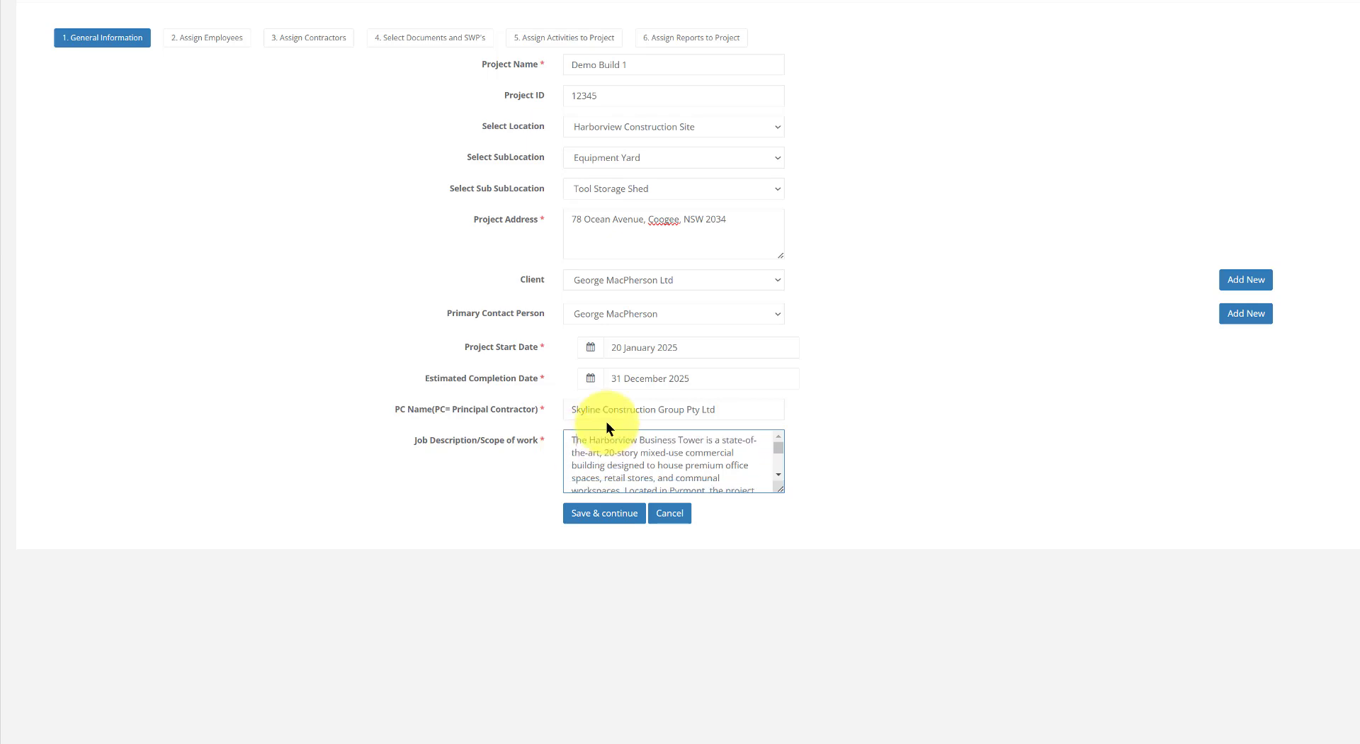
{"action": "left_click", "coordinate": [591, 520]}
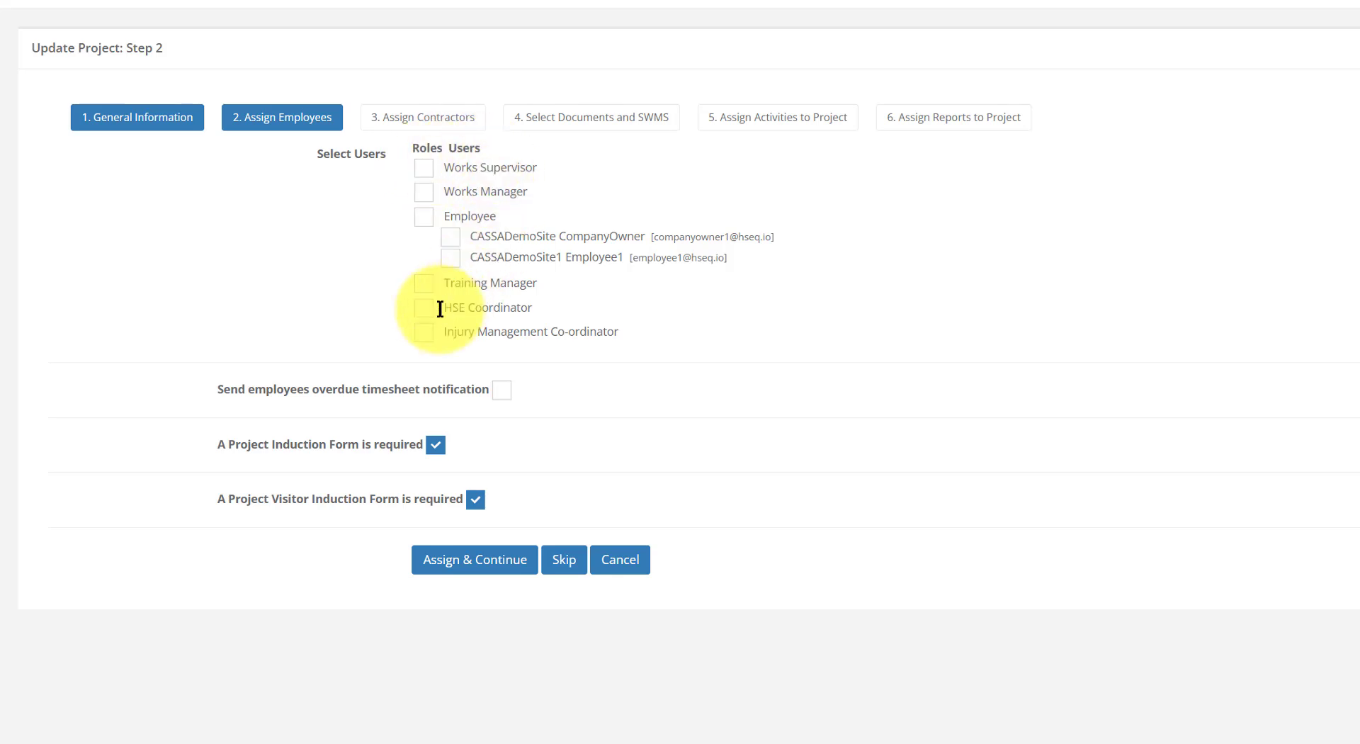
Assign all six roles, Works Supervisor through Injury Management Co-ordinator, with overdue timesheet notifications on
{"action": "left_click", "coordinate": [425, 170]}
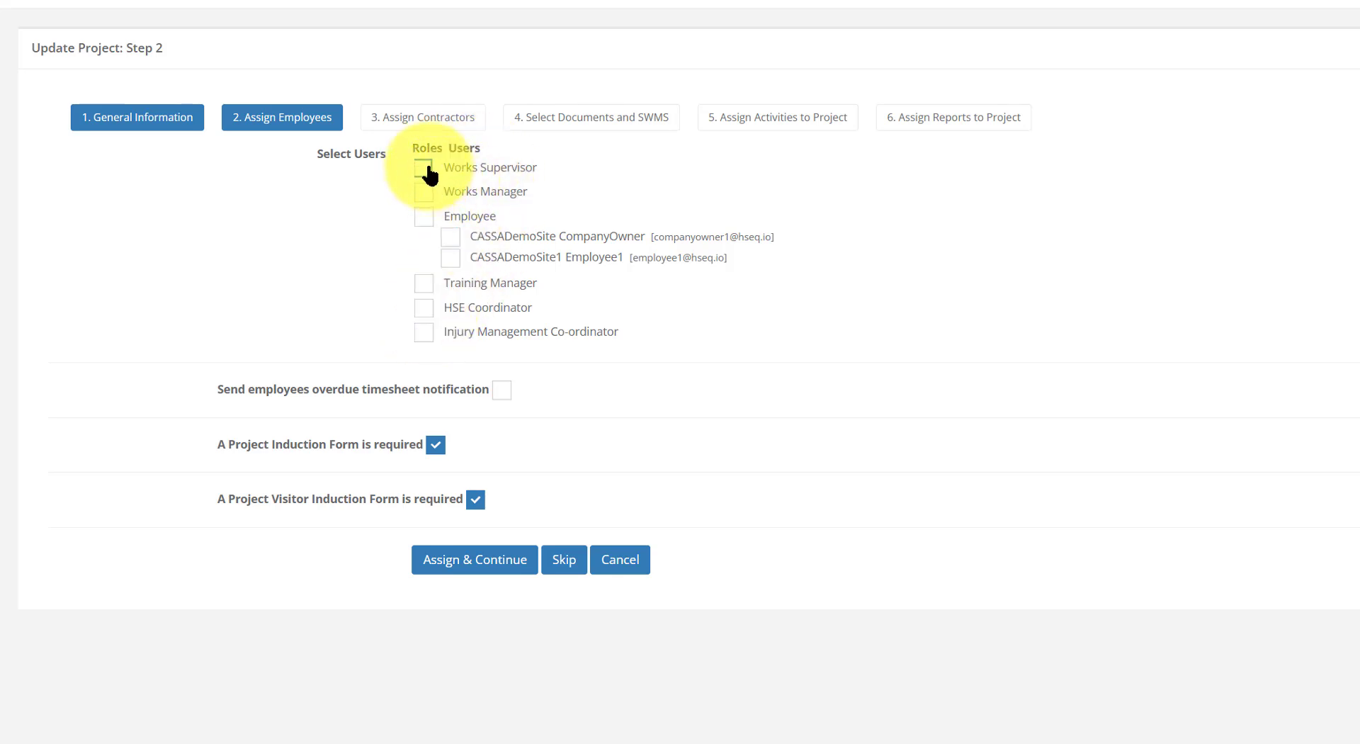
{"action": "left_click", "coordinate": [424, 192]}
{"action": "left_click", "coordinate": [423, 217]}
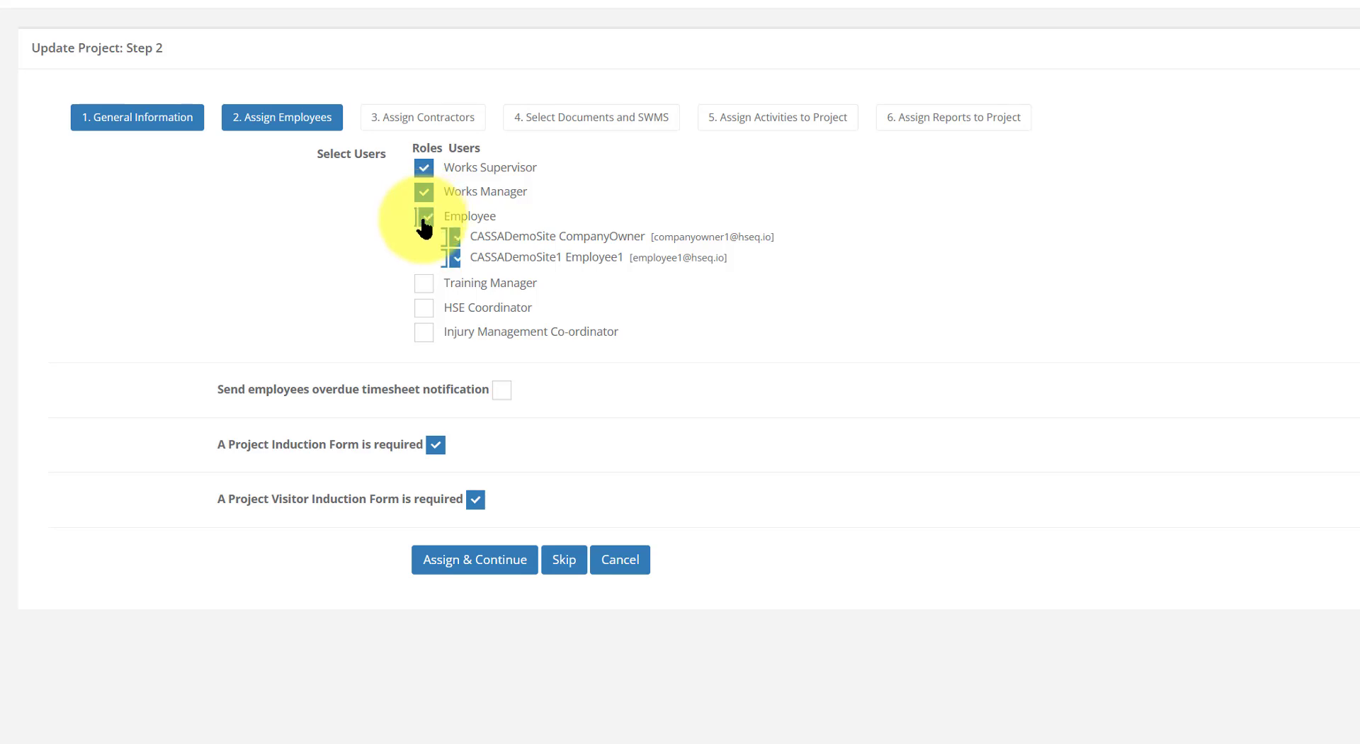
{"action": "left_click", "coordinate": [424, 284]}
{"action": "left_click", "coordinate": [424, 308]}
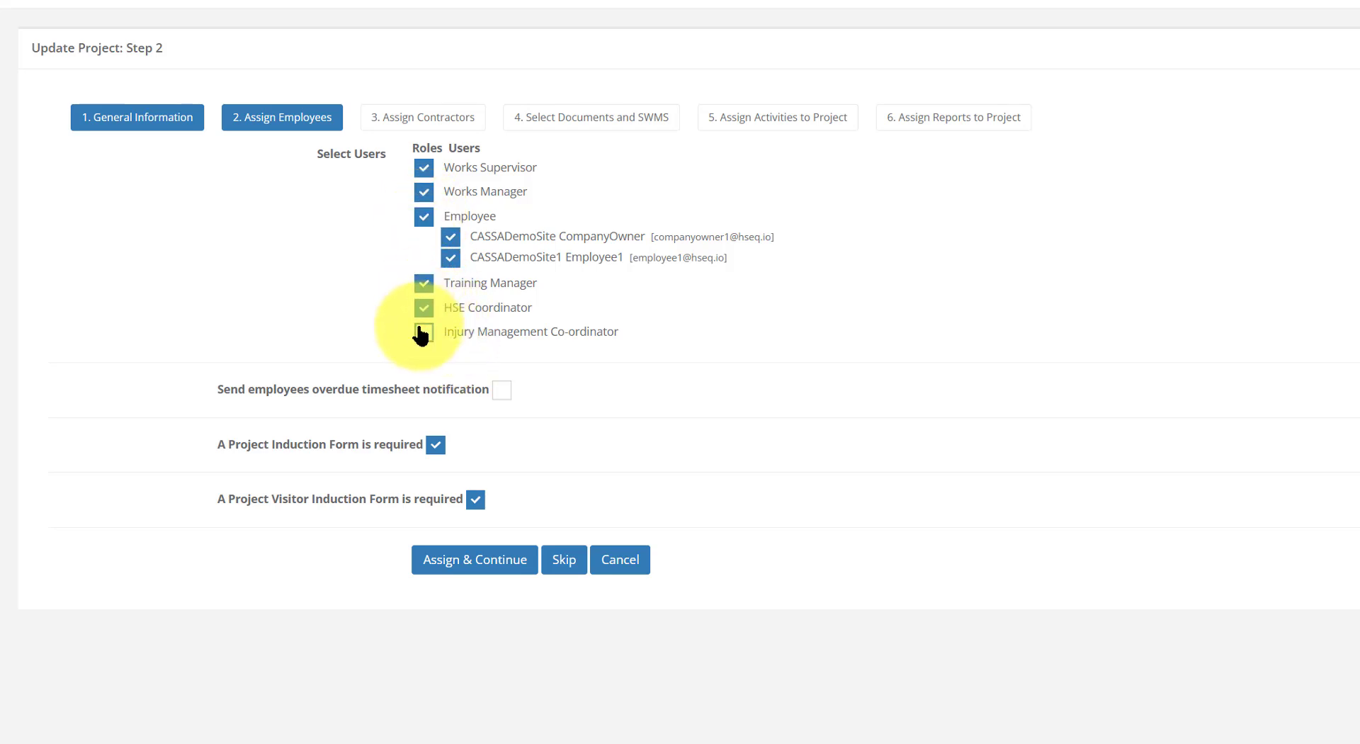
{"action": "left_click", "coordinate": [424, 332]}
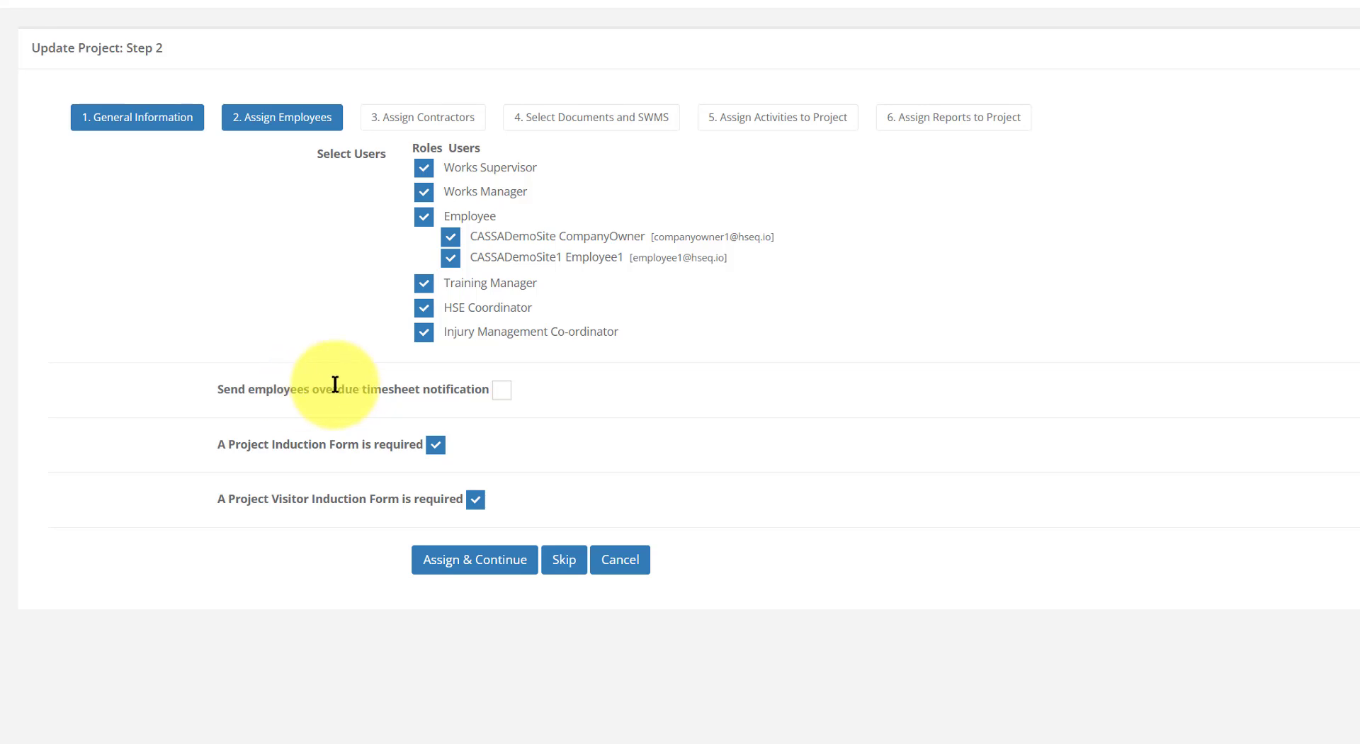
{"action": "left_click", "coordinate": [503, 391]}
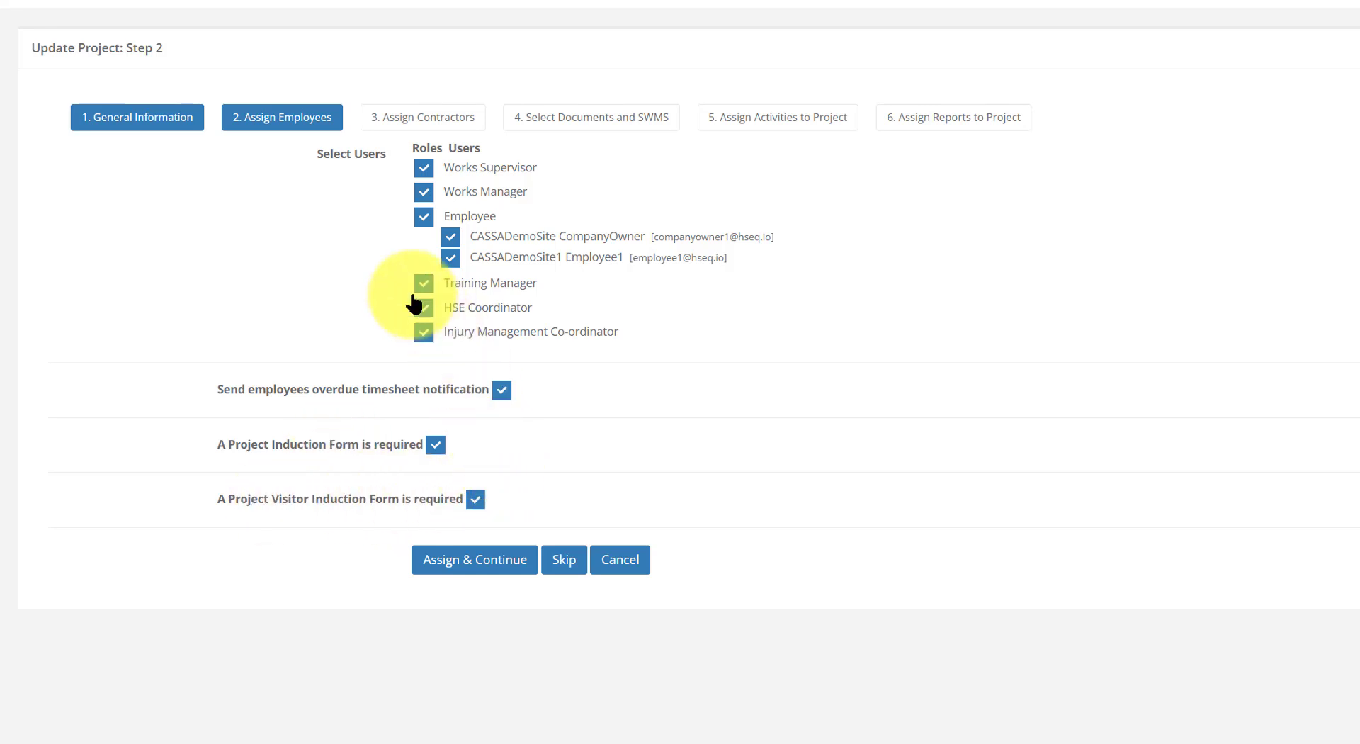
{"action": "left_click", "coordinate": [482, 567]}
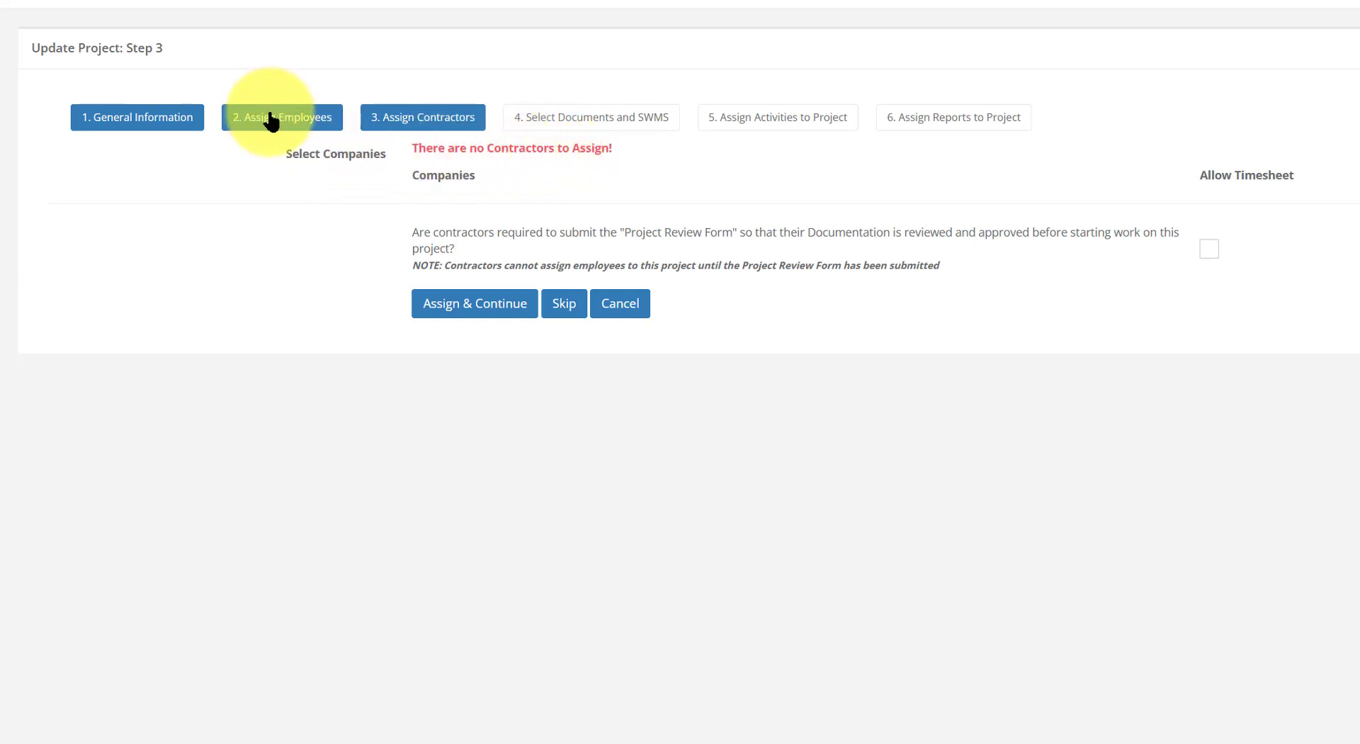
Leave the Project Review Form unticked for contractors and skip ahead to documents and SWMS
{"action": "left_click", "coordinate": [1209, 249]}
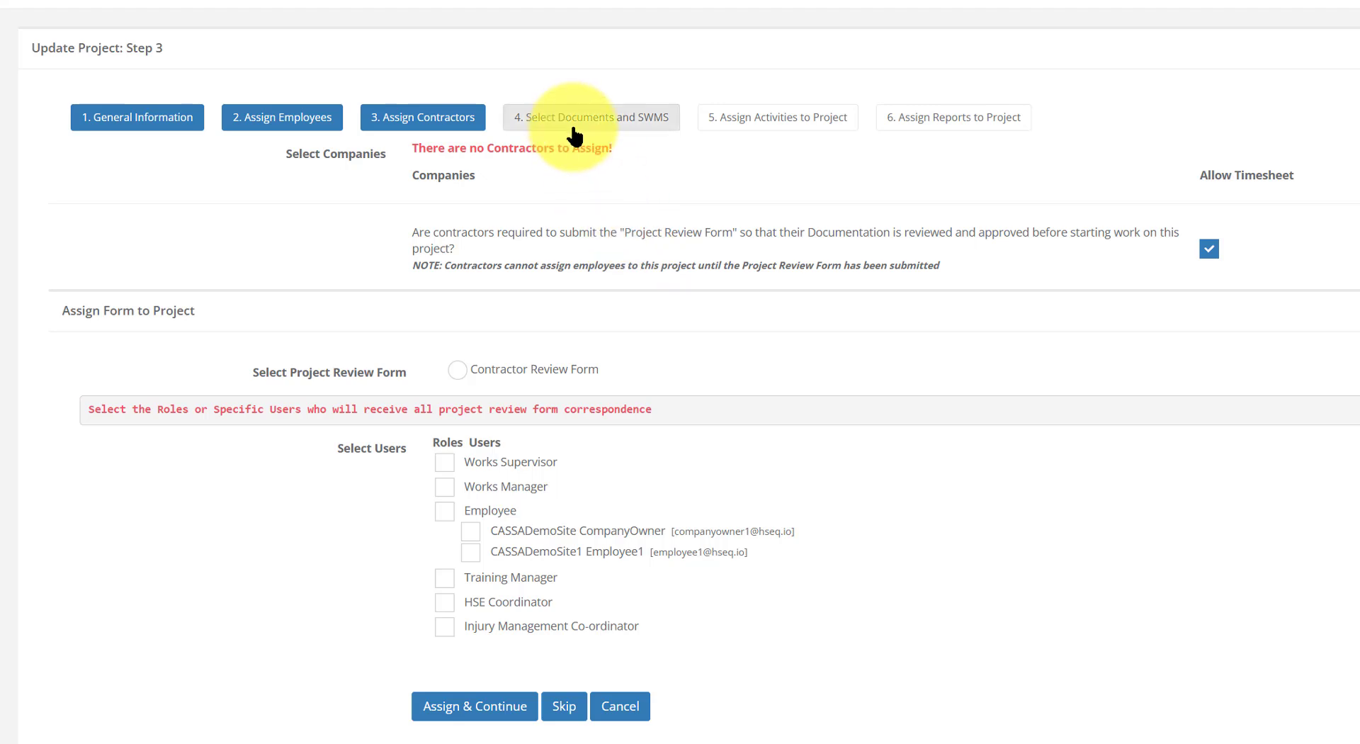
{"action": "left_click", "coordinate": [1209, 250]}
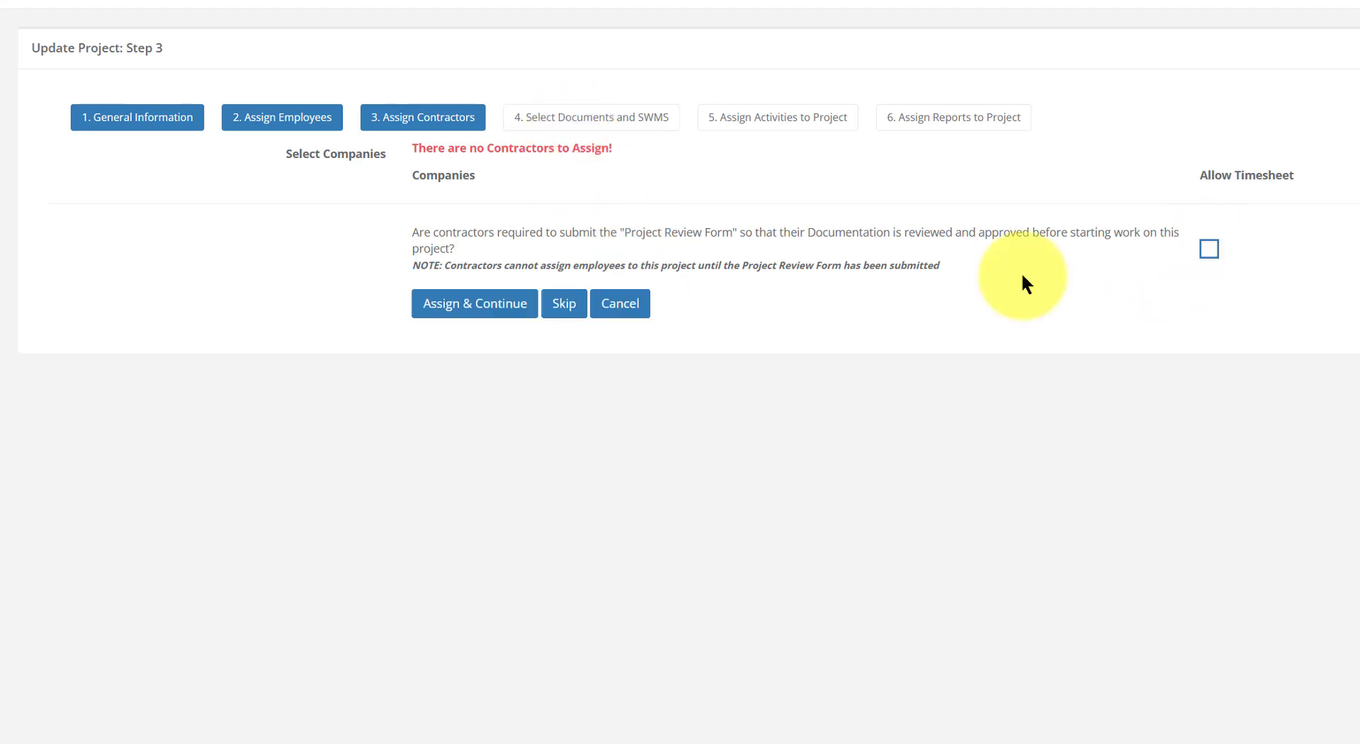
{"action": "left_click", "coordinate": [563, 305]}
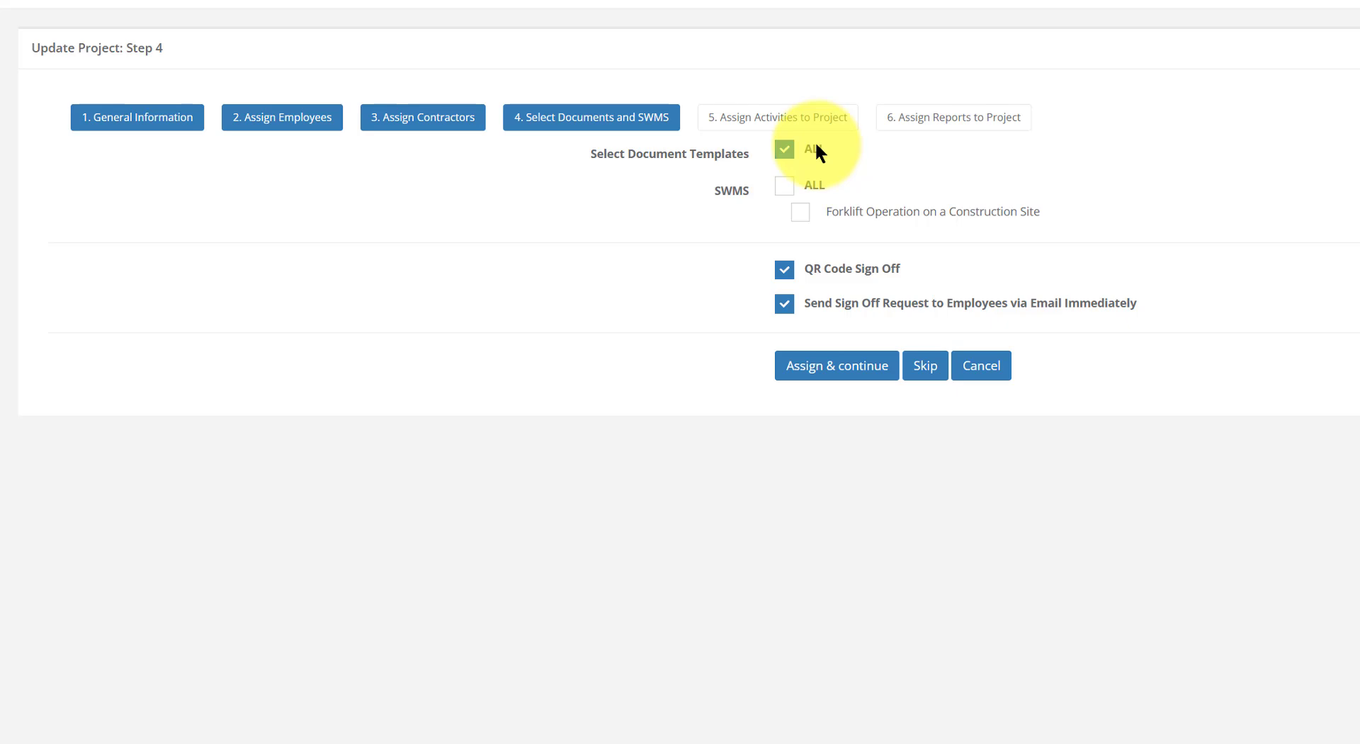
Add the Forklift Operation on a Construction Site SWMS plus all SWMS, then assign and continue
{"action": "left_click", "coordinate": [801, 212]}
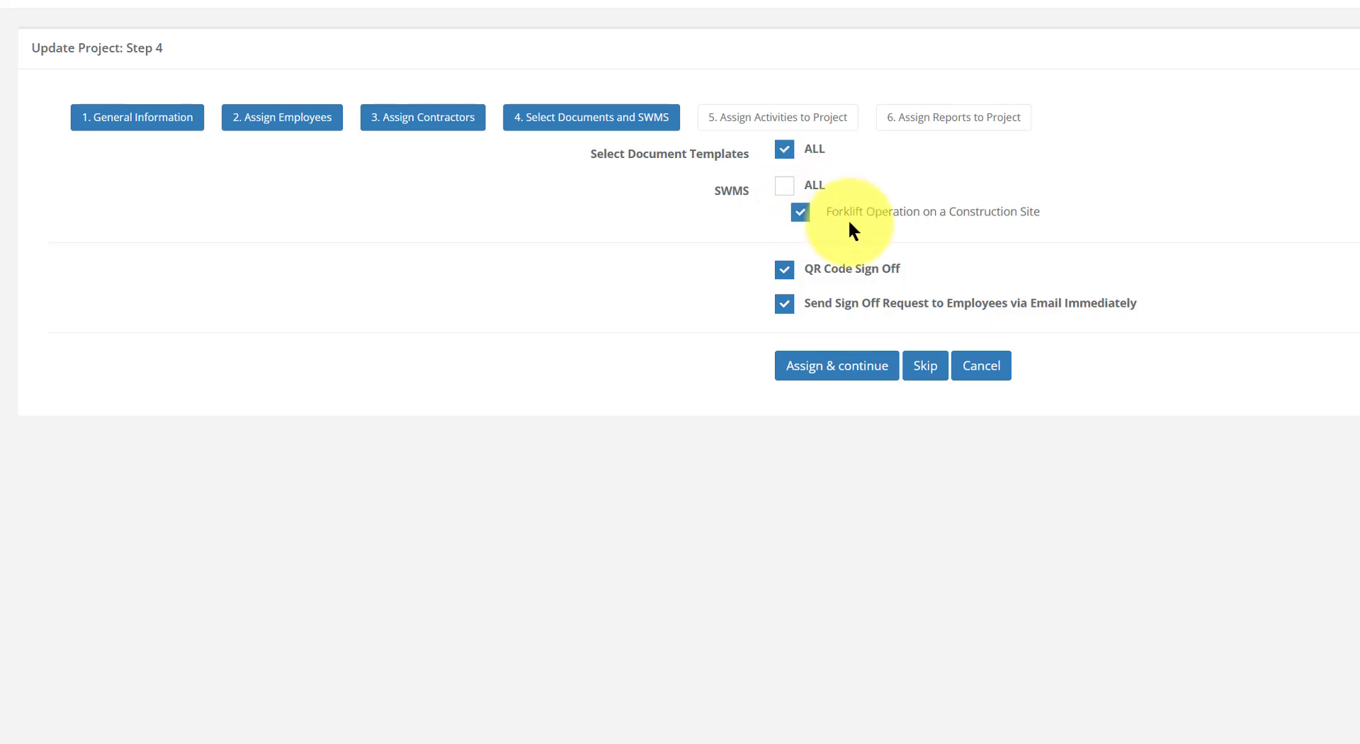
{"action": "left_click", "coordinate": [785, 186]}
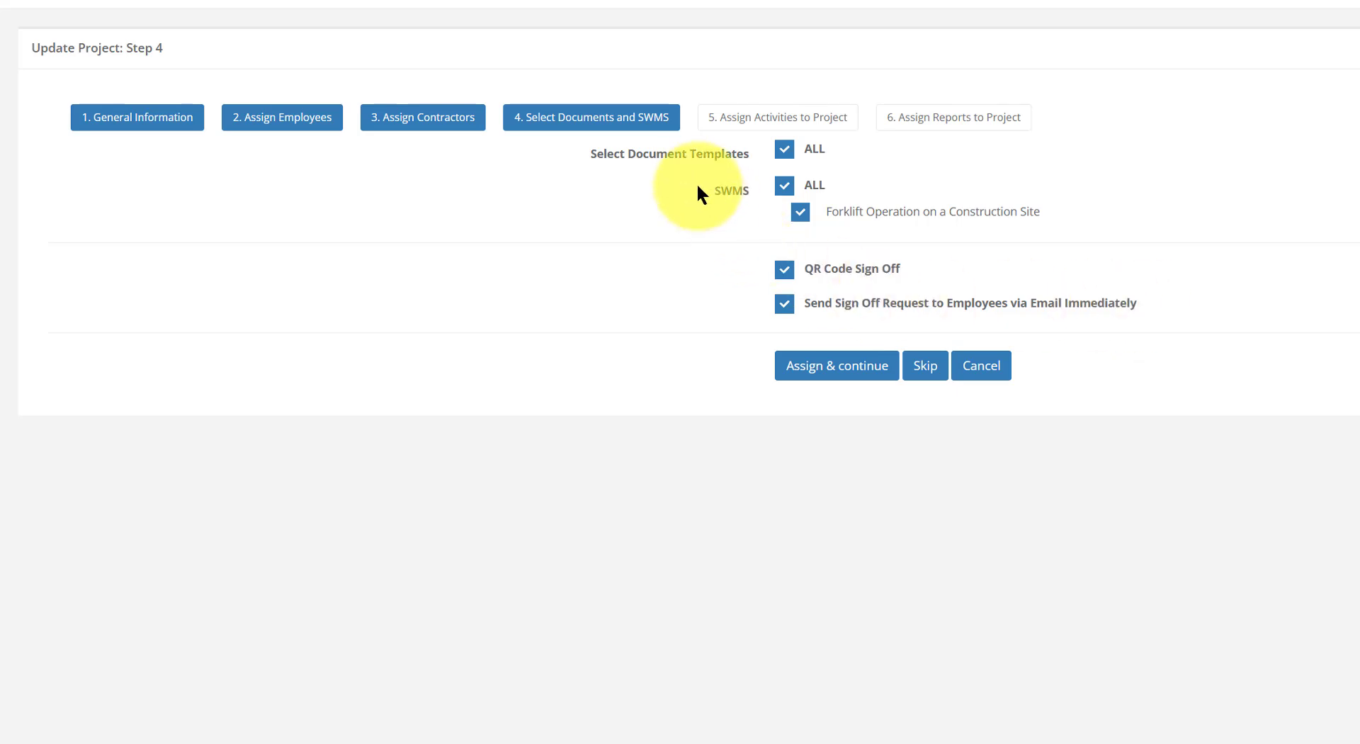
{"action": "left_click", "coordinate": [849, 368]}
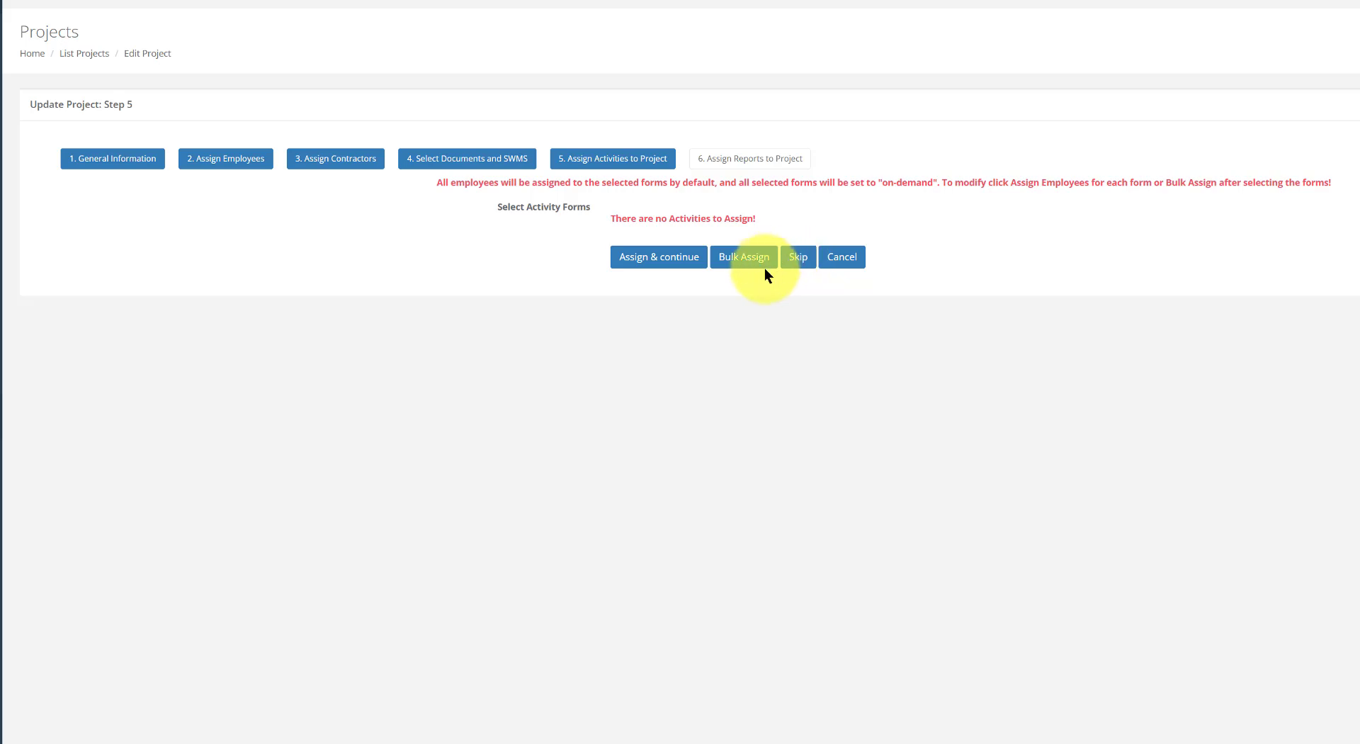
Skip the empty Step 5 activities and save and close the wizard at Step 6
{"action": "left_click", "coordinate": [798, 258]}
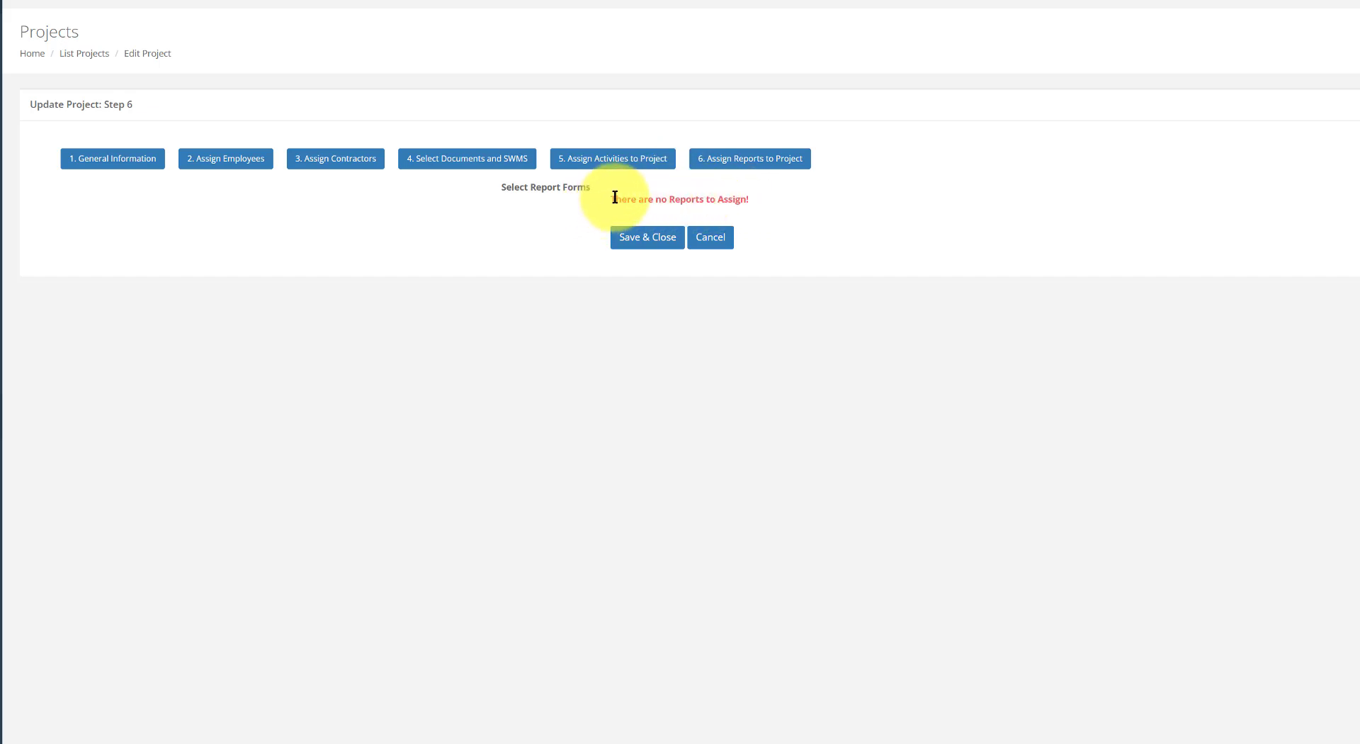
{"action": "left_click", "coordinate": [655, 240]}
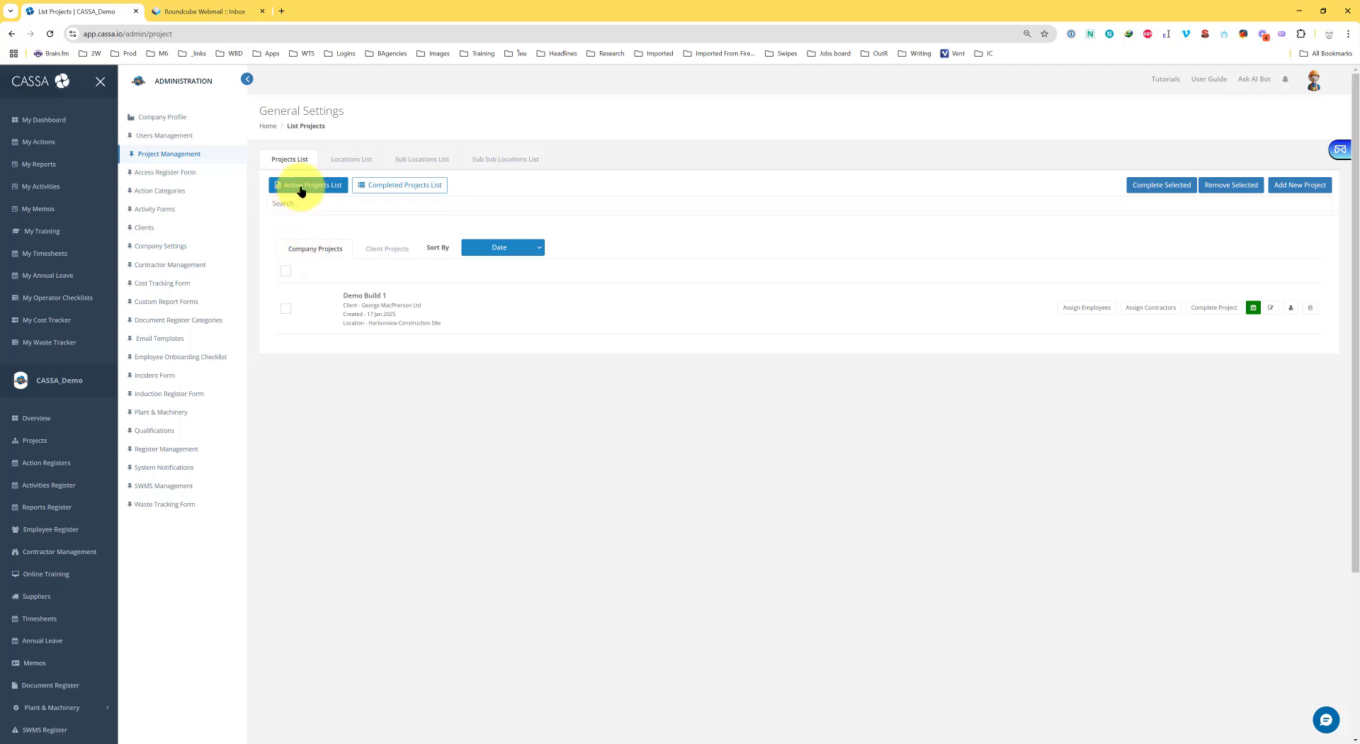
Select Demo Build 1, cancel out of its edit form, and view its assigned users
{"action": "left_click", "coordinate": [286, 310]}
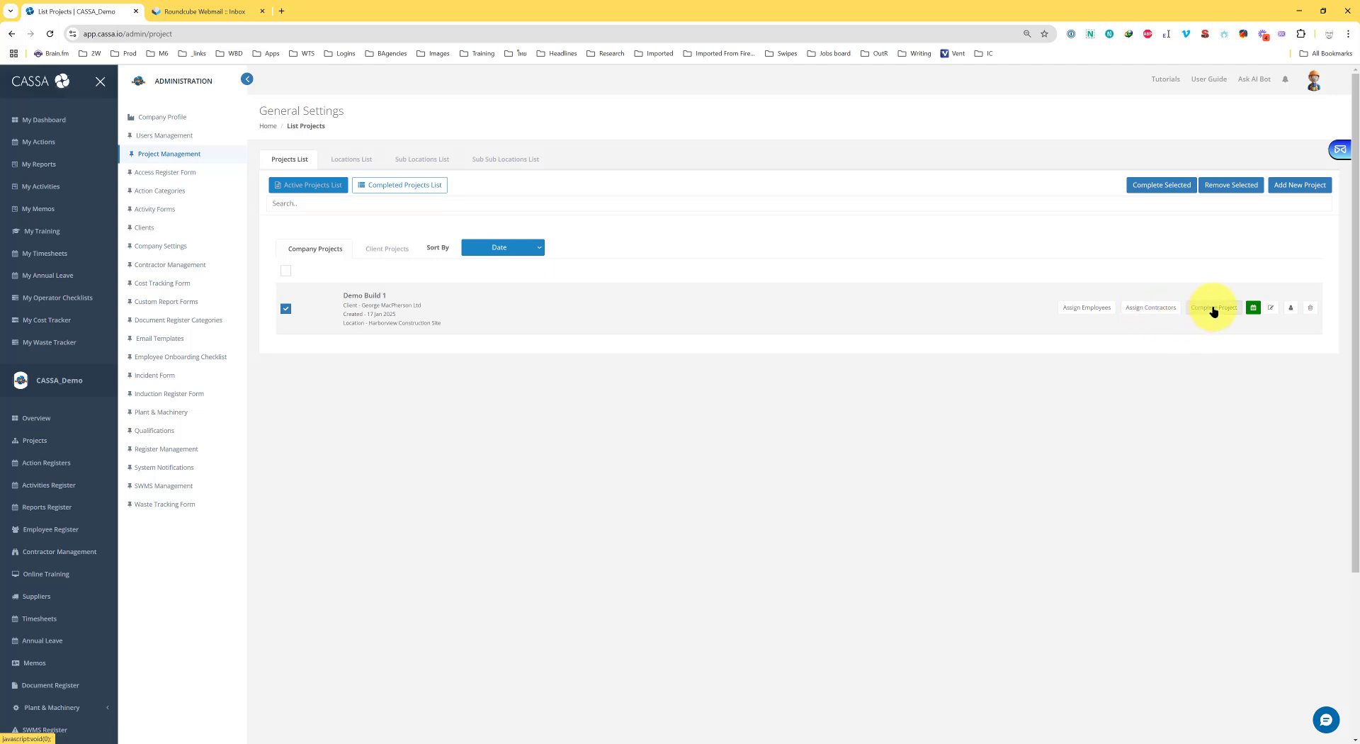
{"action": "left_click", "coordinate": [1269, 310]}
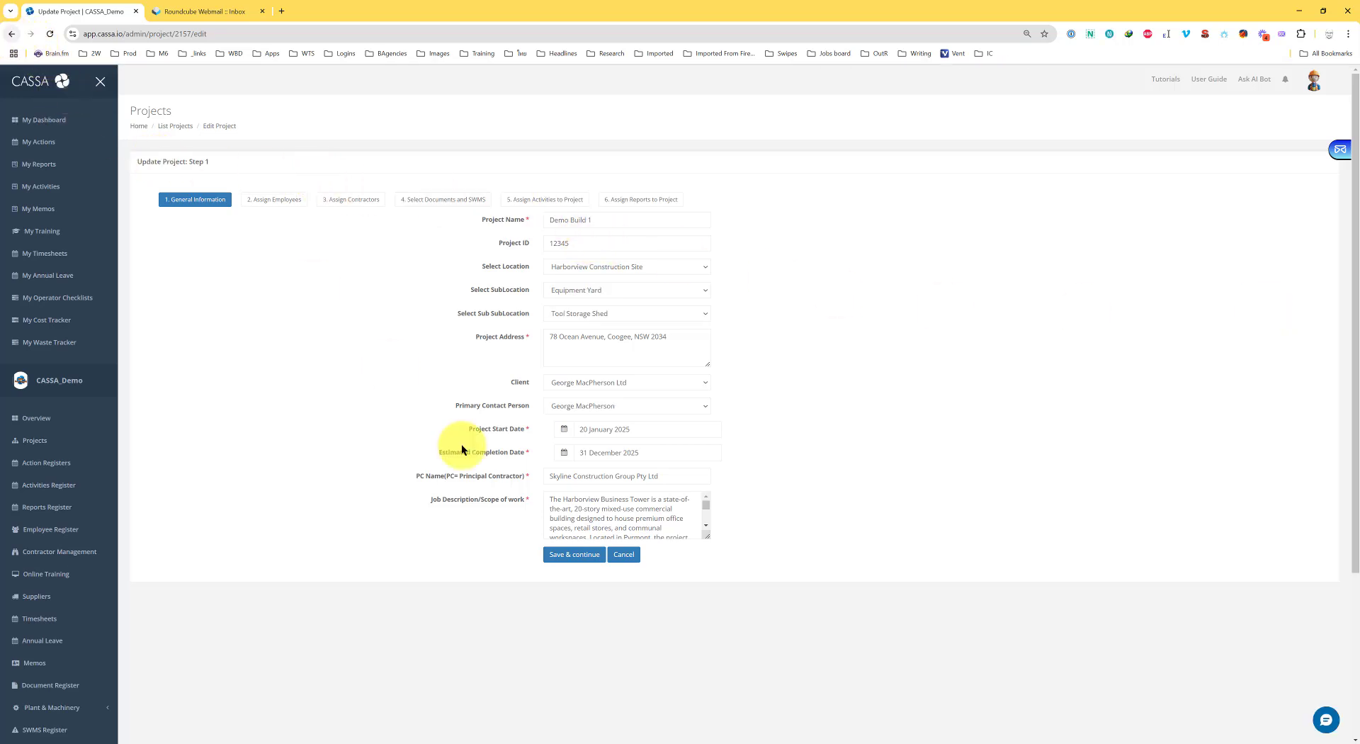
{"action": "left_click", "coordinate": [630, 555]}
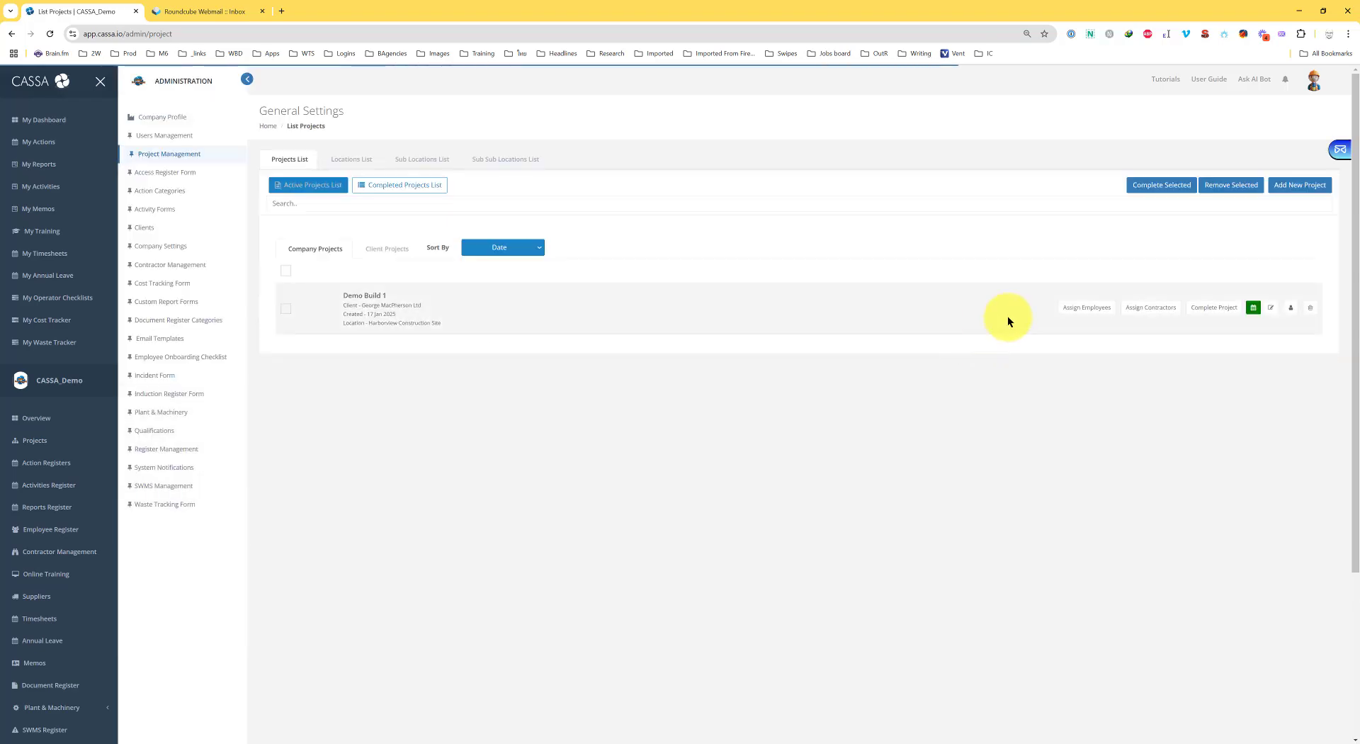
{"action": "left_click", "coordinate": [1291, 309]}
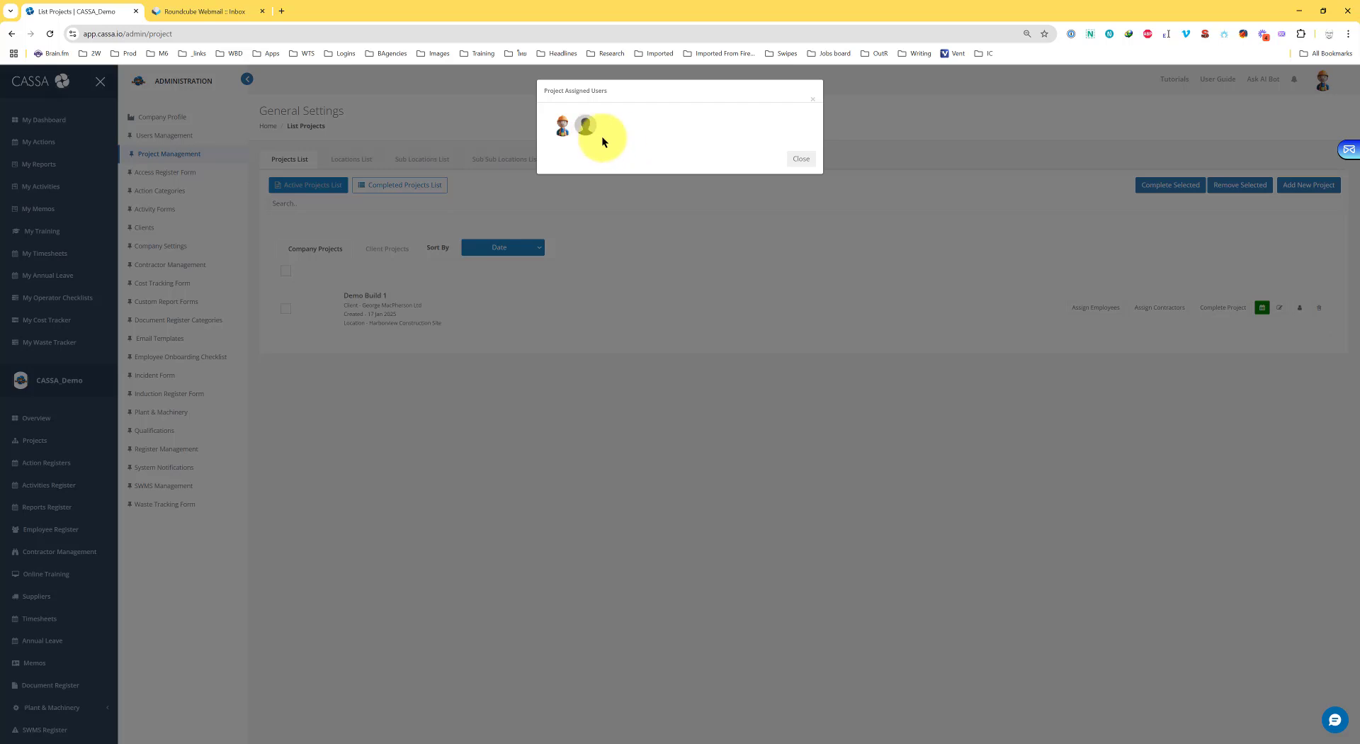
Close the assigned users dialog and dismiss the Delete Data prompt, keeping Demo Build 1
{"action": "left_click", "coordinate": [800, 159]}
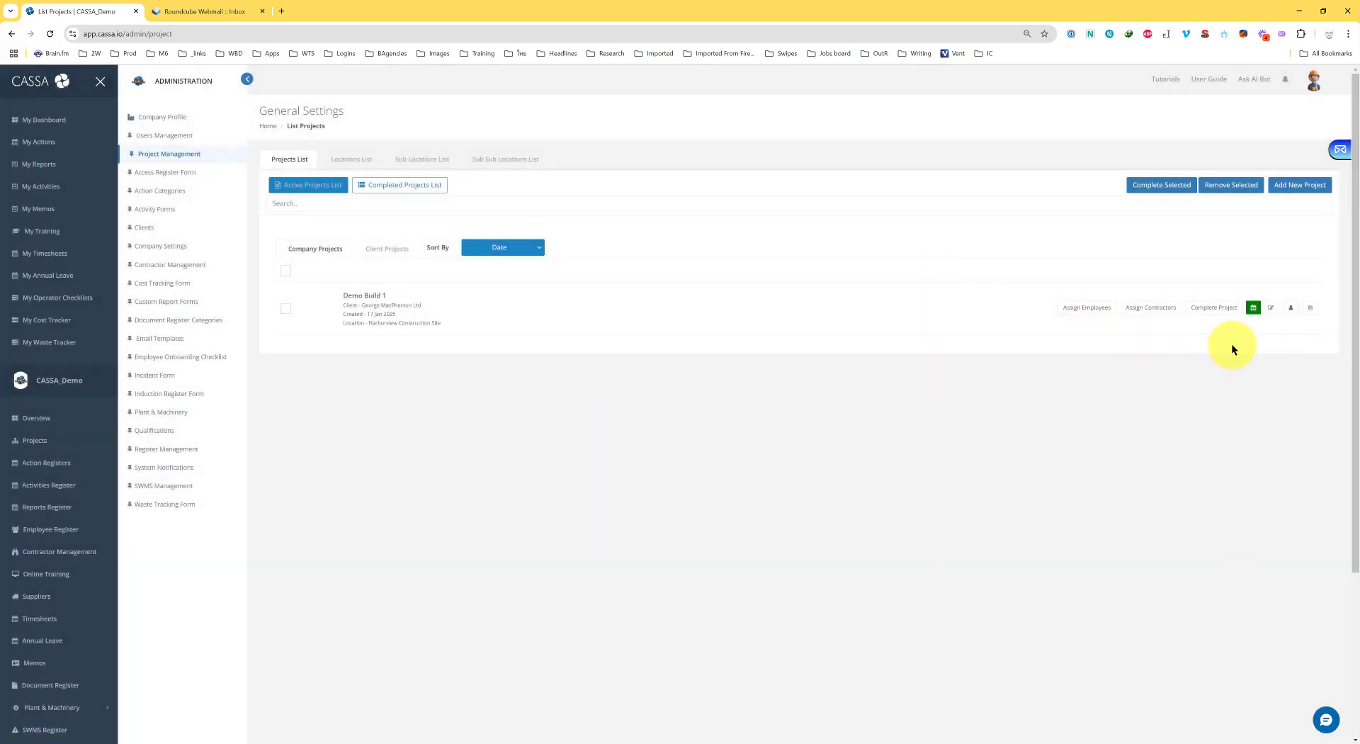
{"action": "left_click", "coordinate": [1310, 308]}
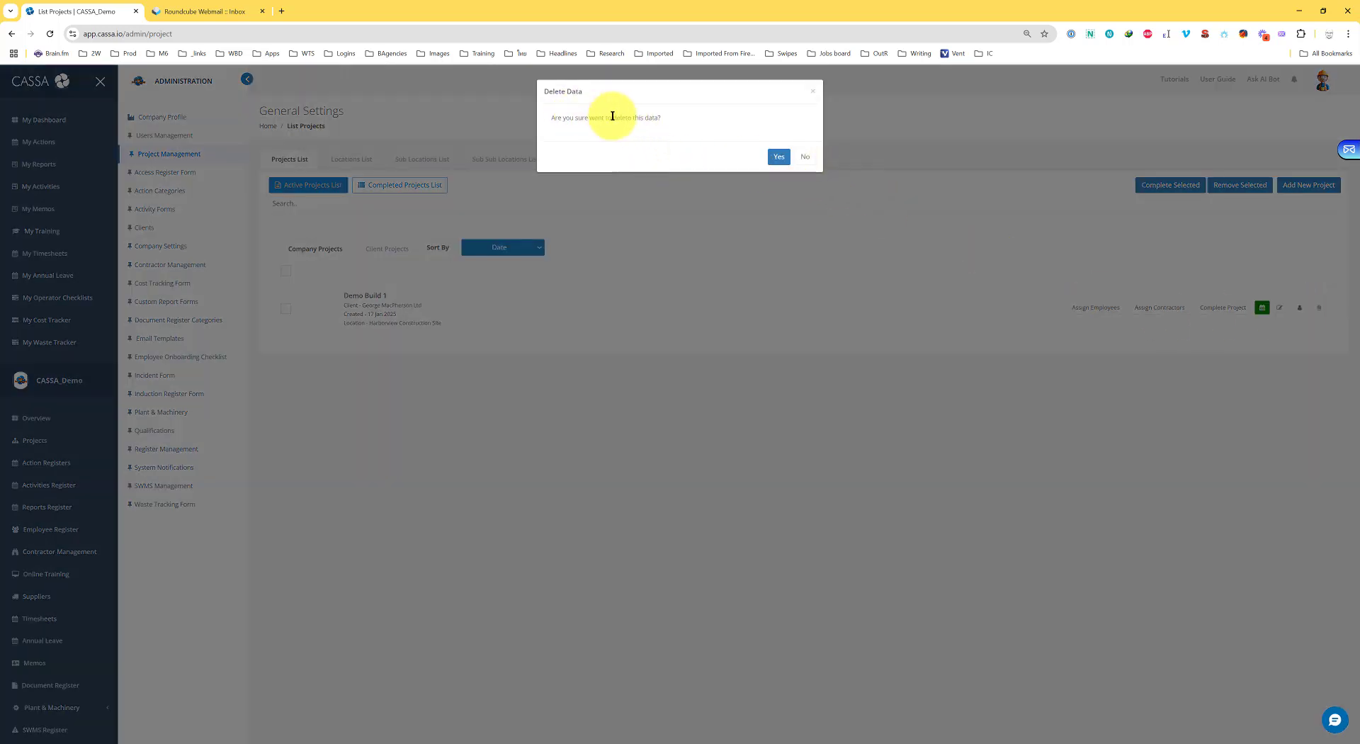
{"action": "left_click", "coordinate": [805, 156]}
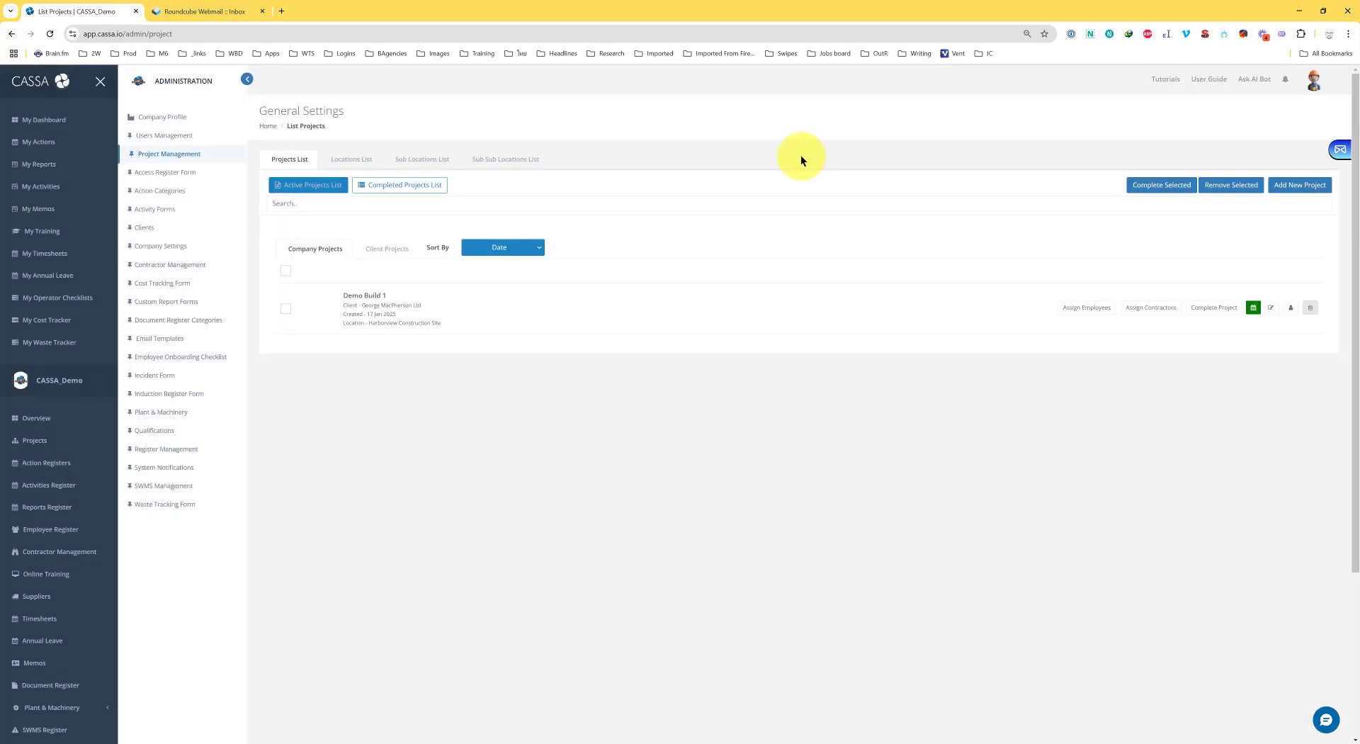